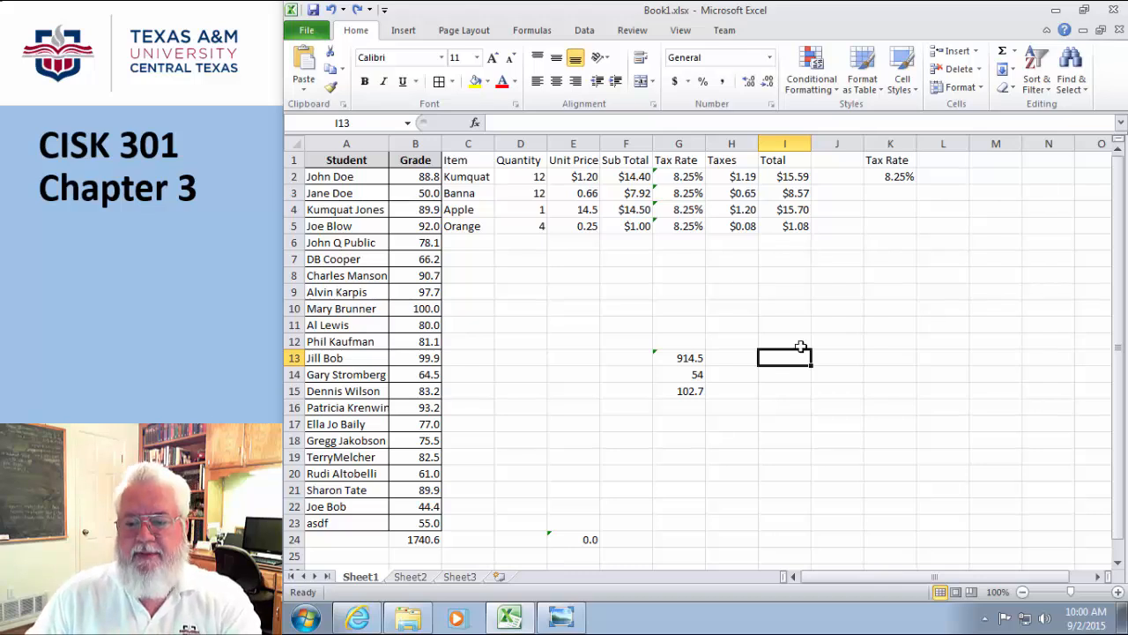
# Enter the formula =SUM("Hello", 2) in cell I13.
pyautogui.write('=')
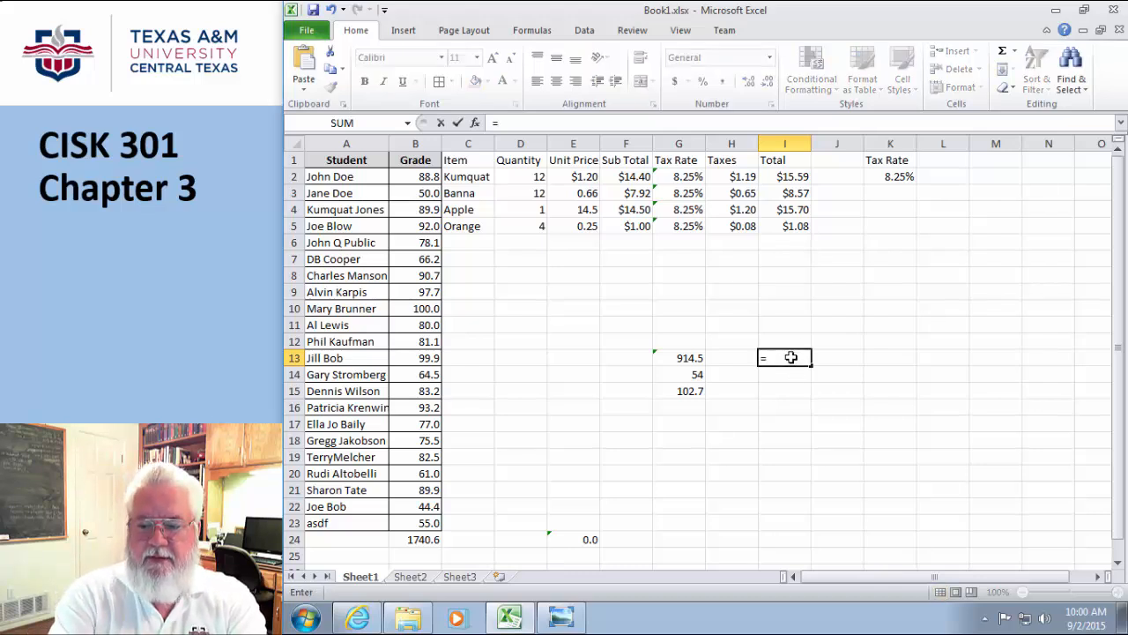
pyautogui.write('SUM("Hell')
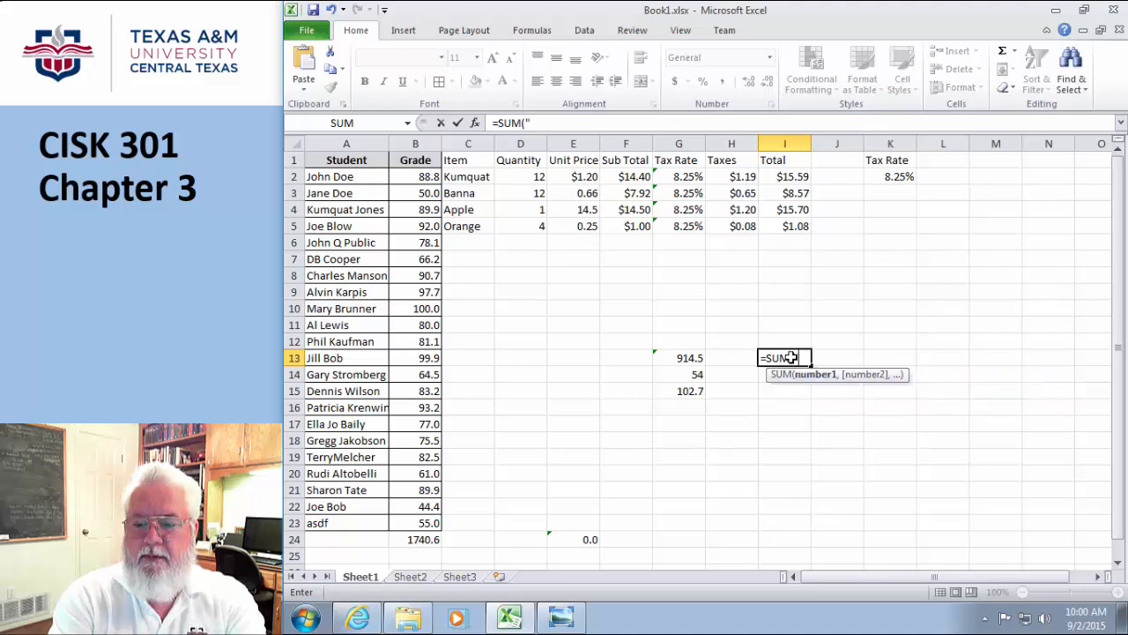
pyautogui.write('o"')
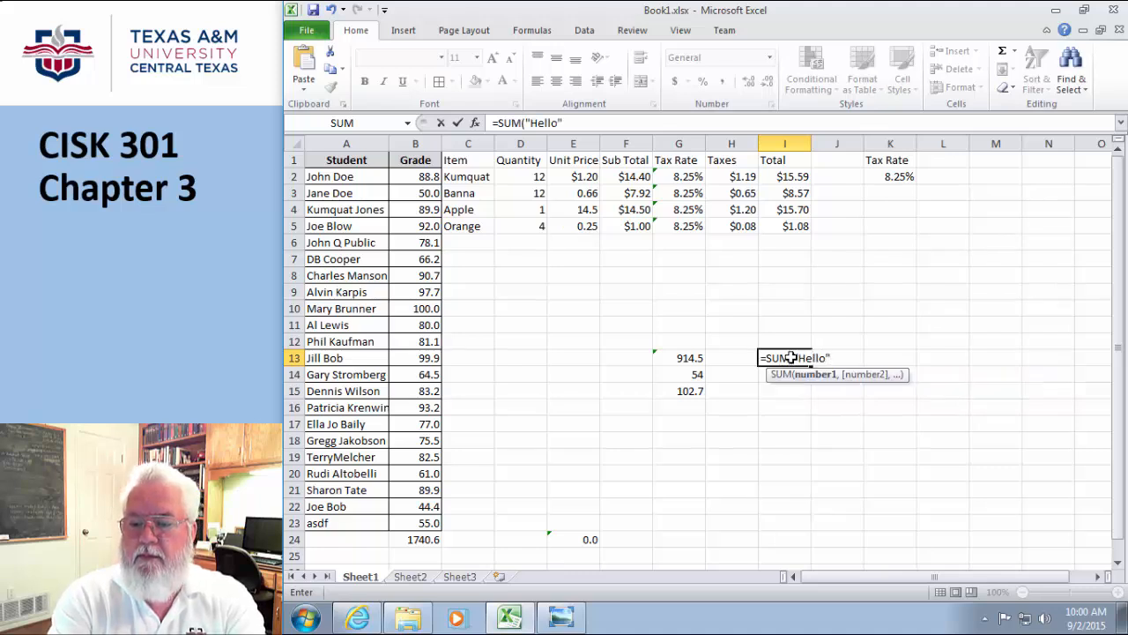
pyautogui.write(', 2)')
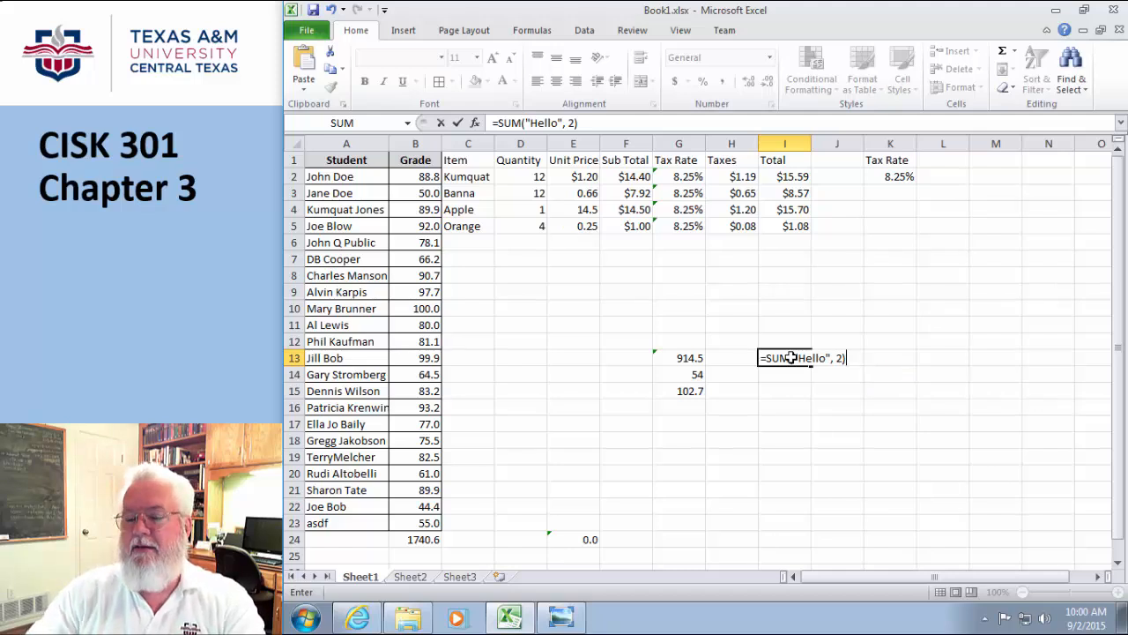
pyautogui.press('Return')
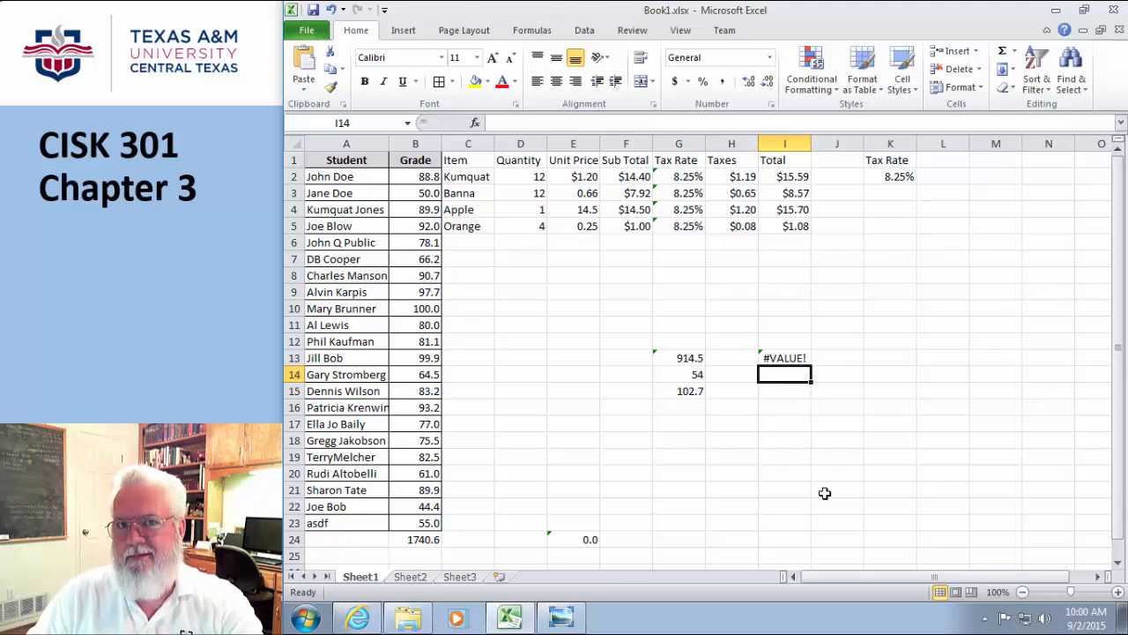
# Examine the function arguments of the SUM formula in cell I13, leaving the formula as it is.
pyautogui.click(789, 362)
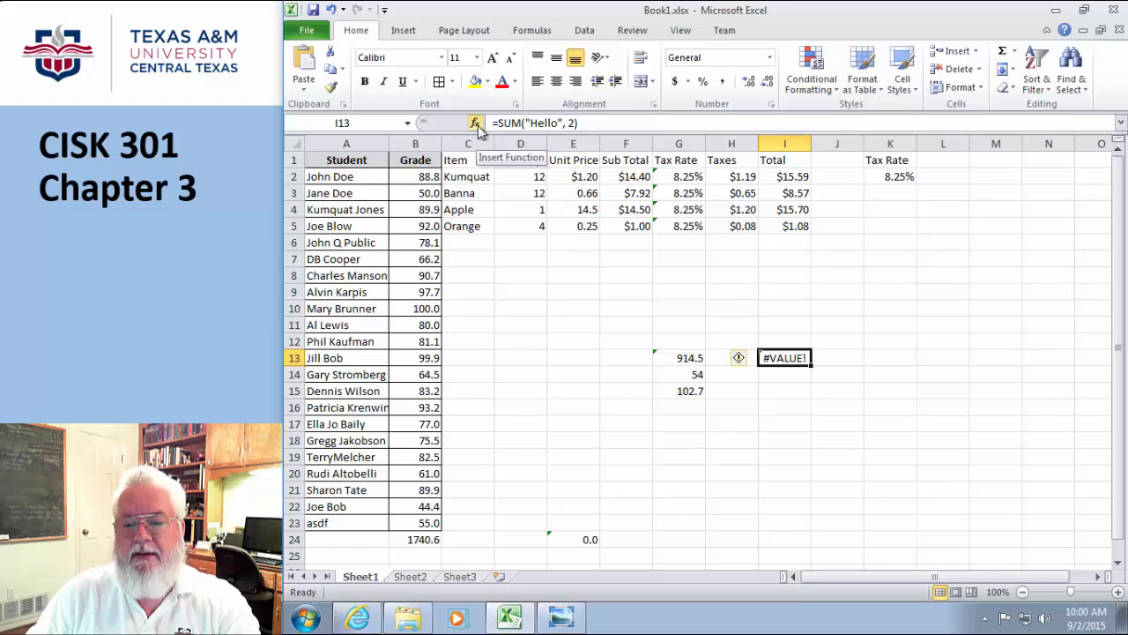
pyautogui.click(477, 125)
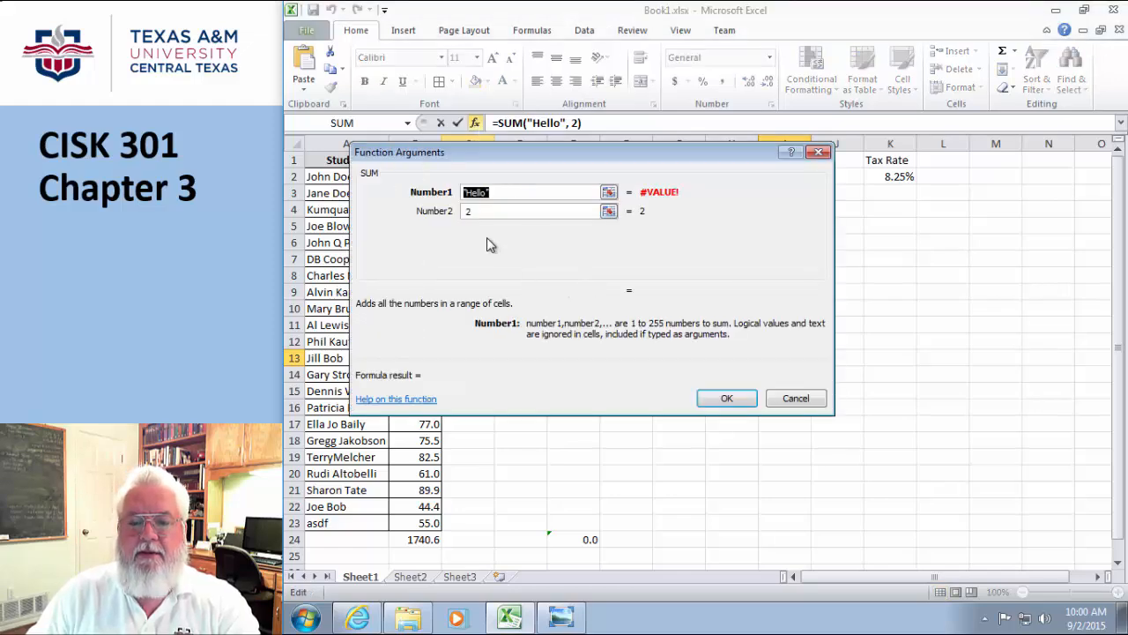
pyautogui.moveTo(480, 152); pyautogui.dragTo(562, 163)
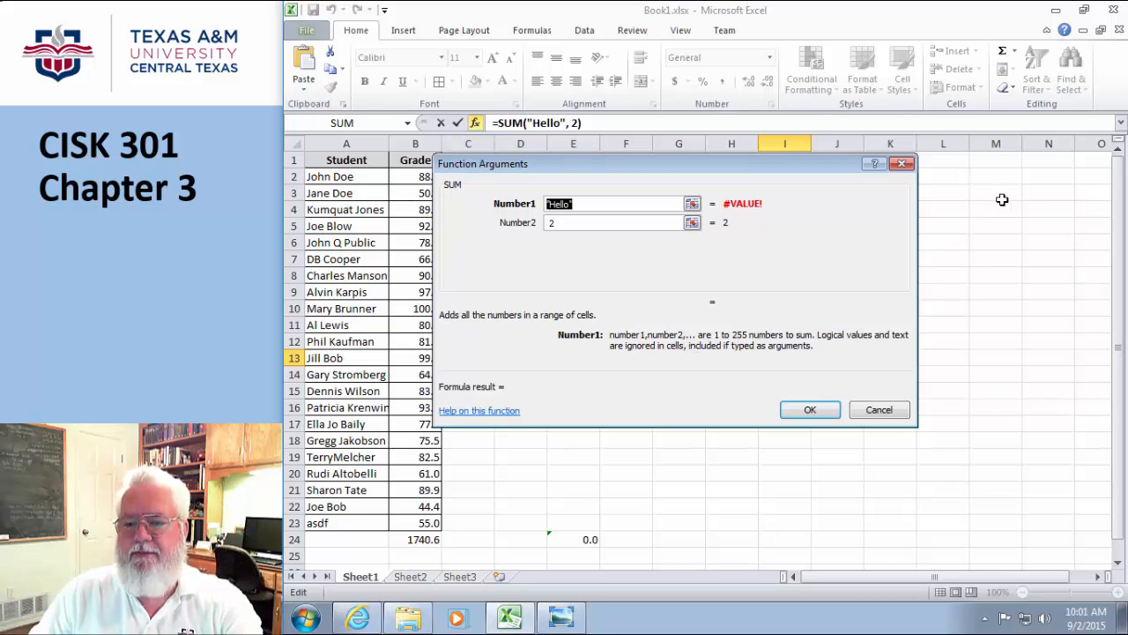
pyautogui.click(901, 164)
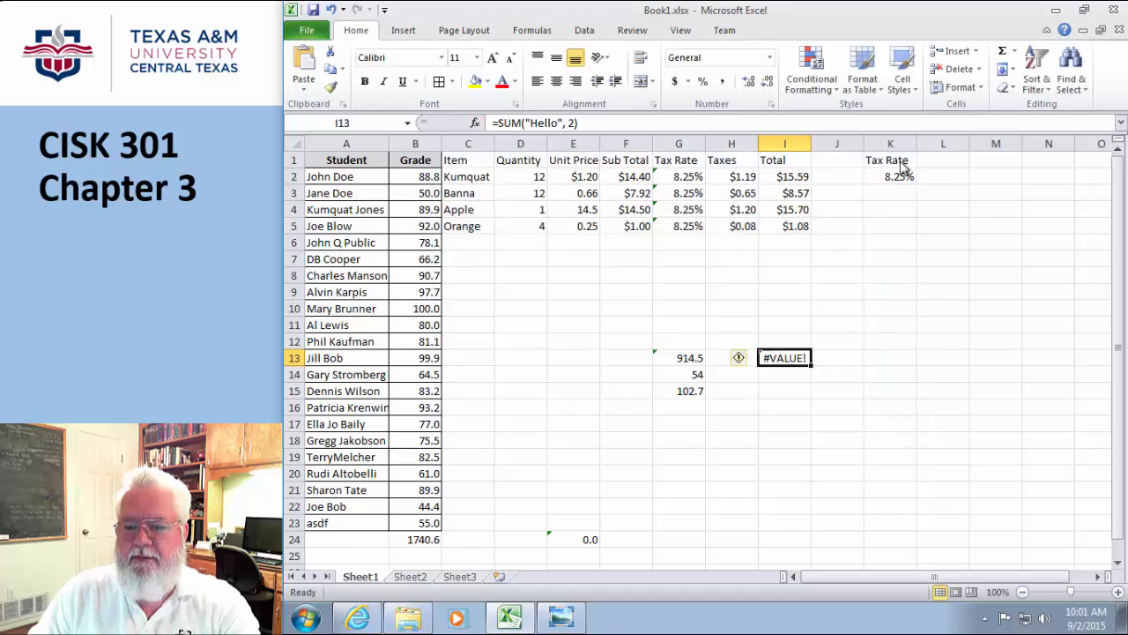
# View the blank function arguments for a SUM formula in cell I14 without keeping the formula.
pyautogui.click(782, 373)
pyautogui.write('=sum(')
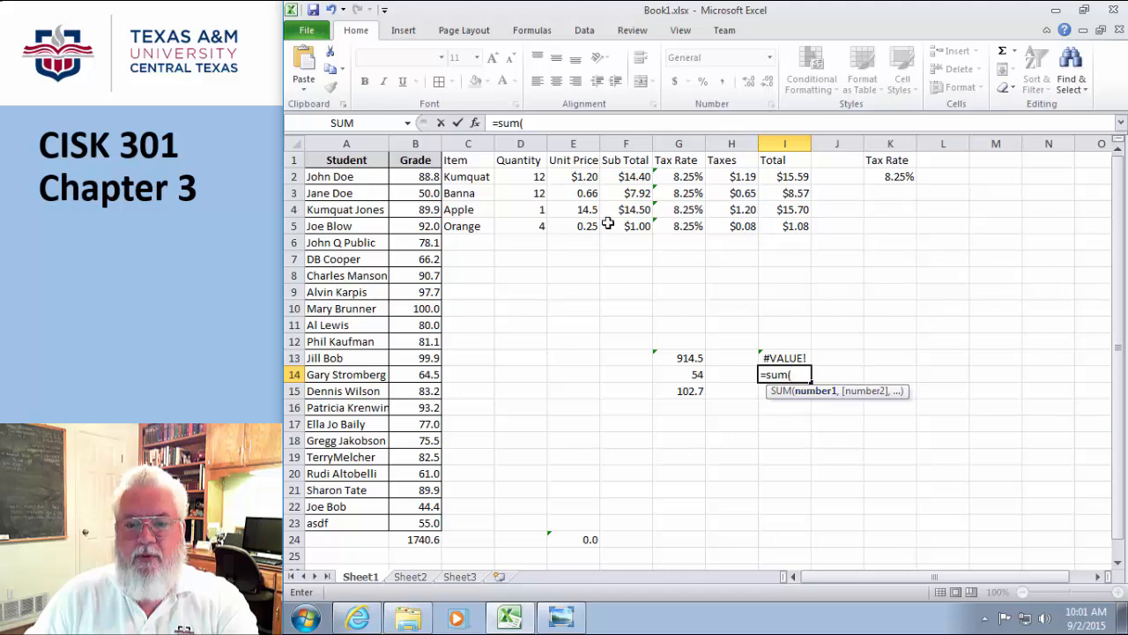
pyautogui.click(477, 126)
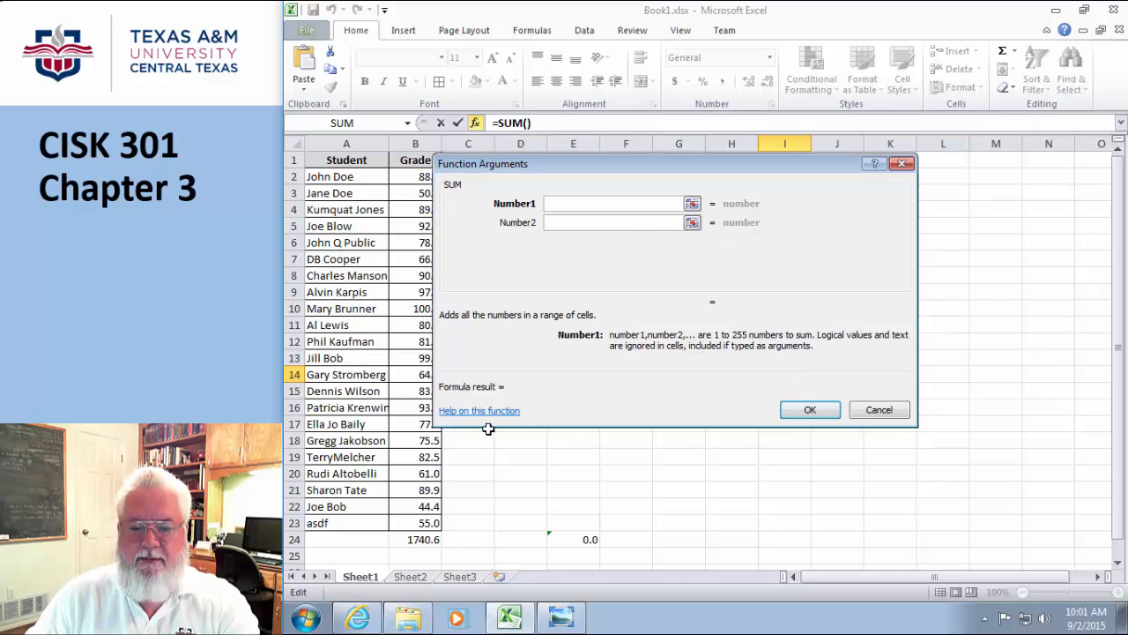
pyautogui.click(875, 409)
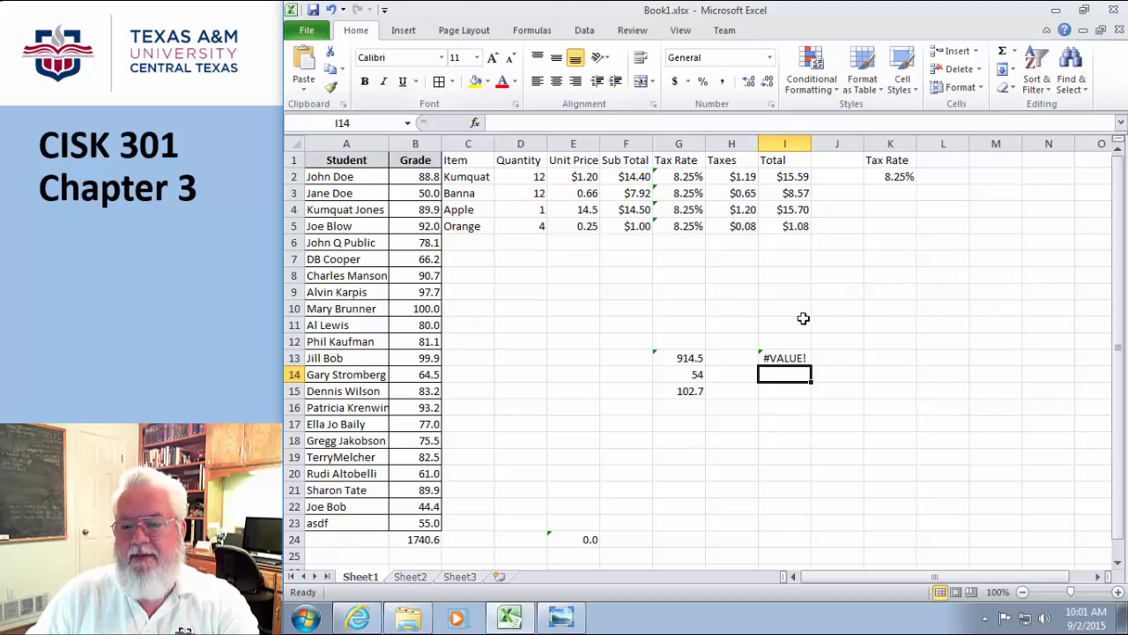
# Clear the SUM formula from cell I13, entering 42 in I12 and -42 in I13 as test numbers.
pyautogui.click(780, 357)
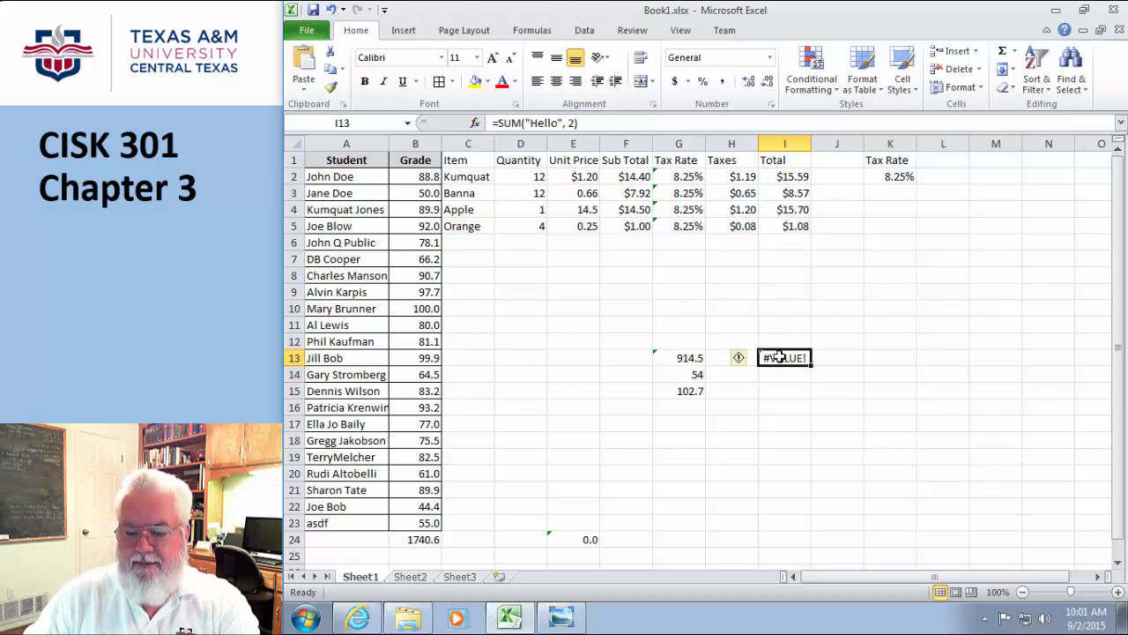
pyautogui.press('Delete')
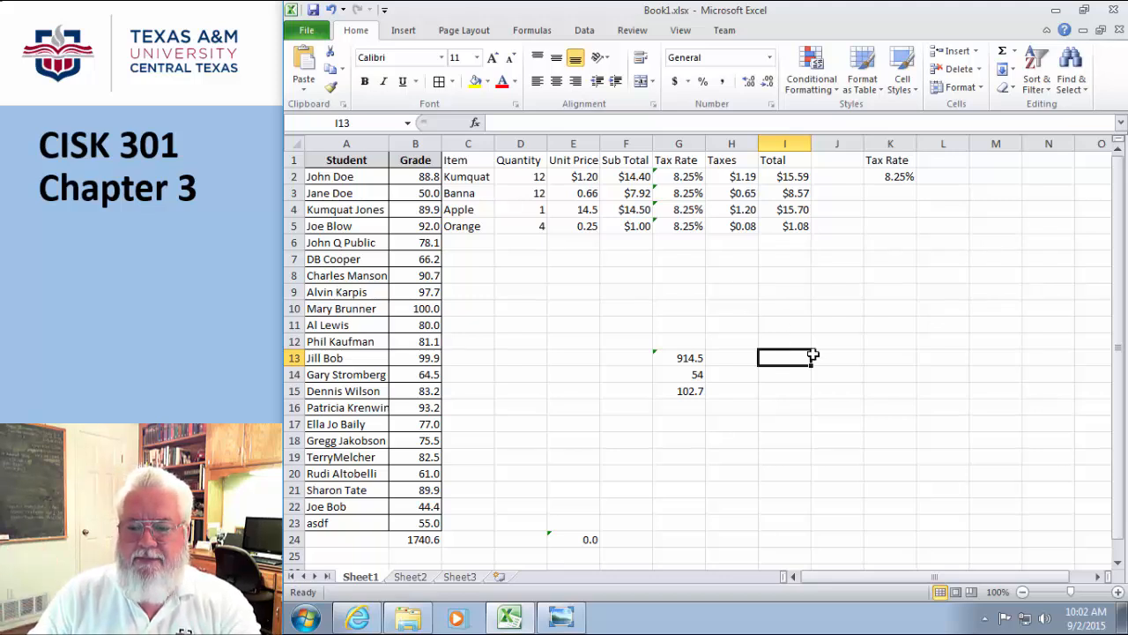
pyautogui.click(789, 345)
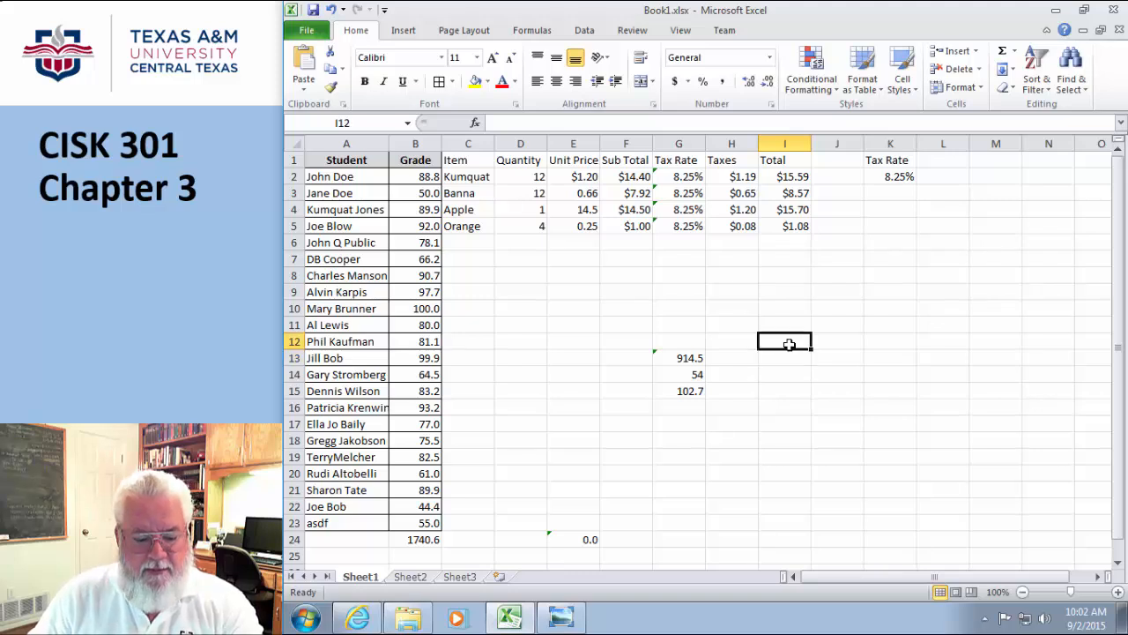
pyautogui.write('42')
pyautogui.press('Return')
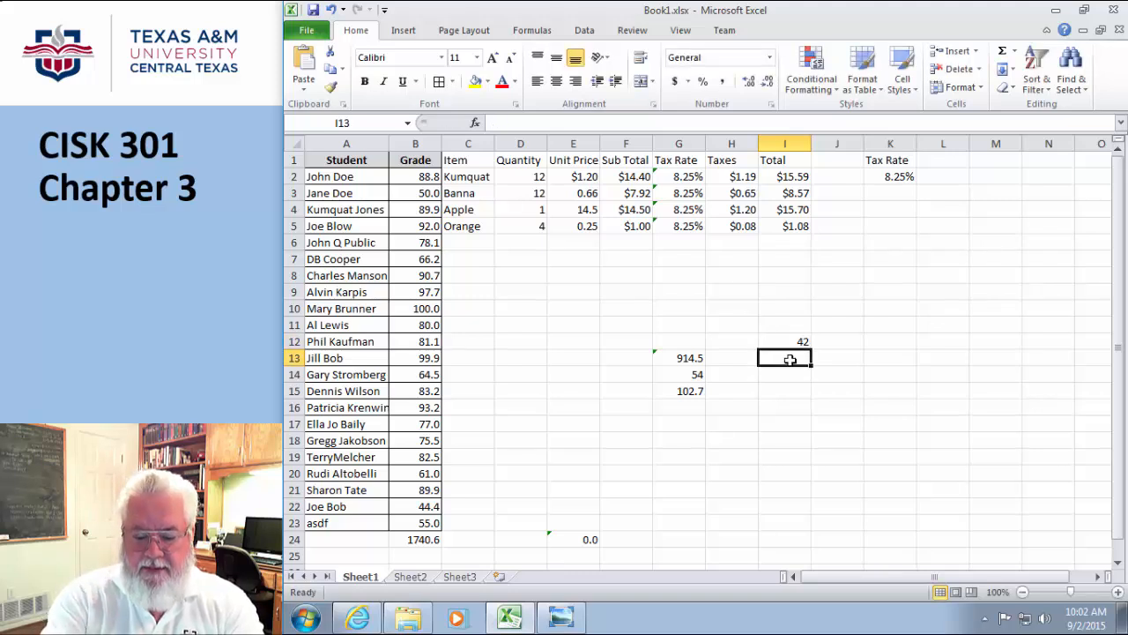
pyautogui.write('-42')
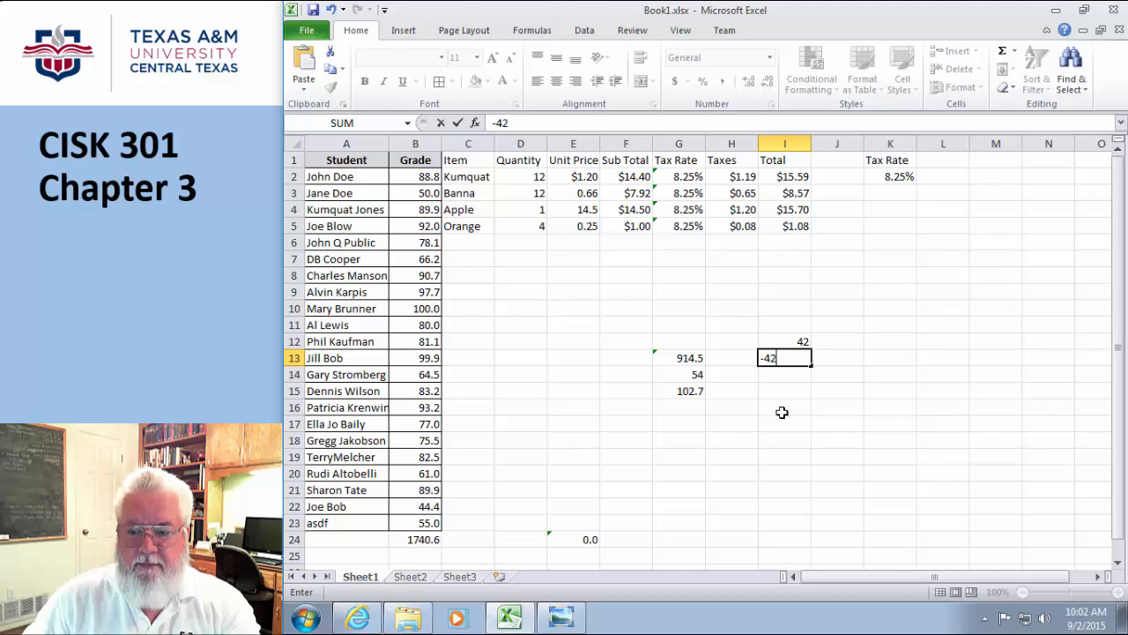
pyautogui.click(782, 412)
# Enter =ABS(I12) in cell J12 to get the absolute value of the number beside it.
pyautogui.click(847, 341)
pyautogui.write('=')
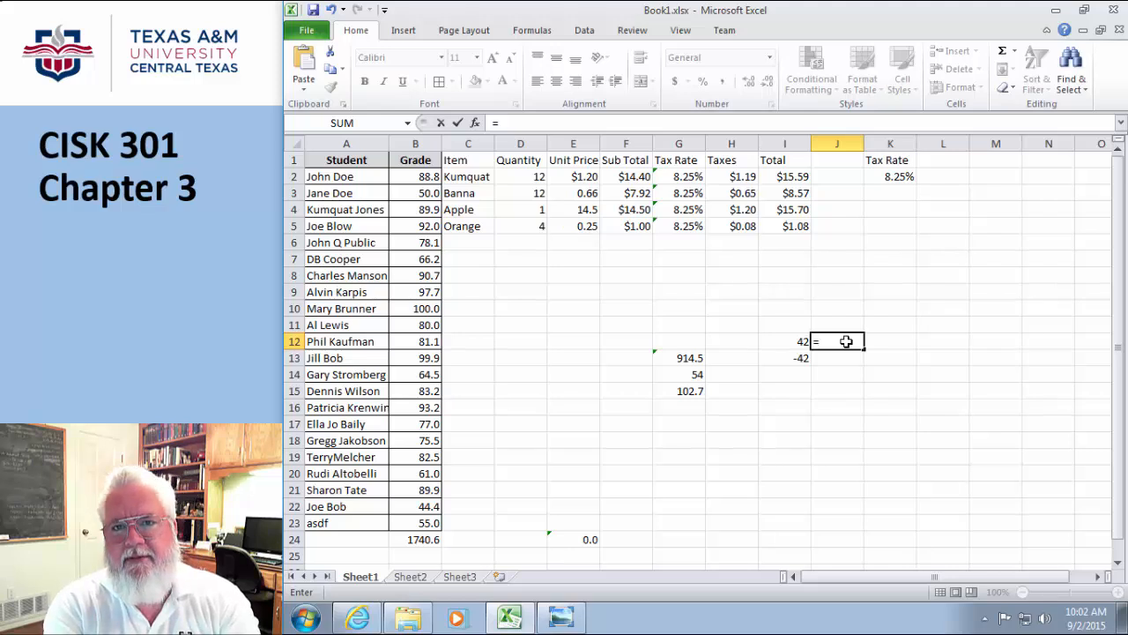
pyautogui.write('B')
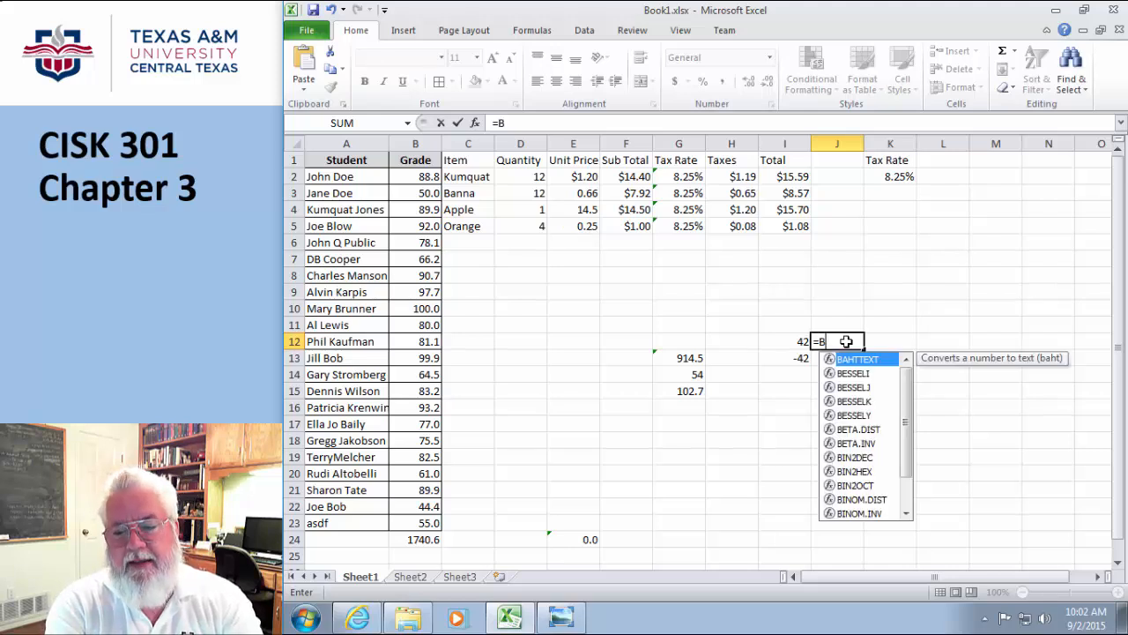
pyautogui.press('BackSpace')
pyautogui.write('ABS(')
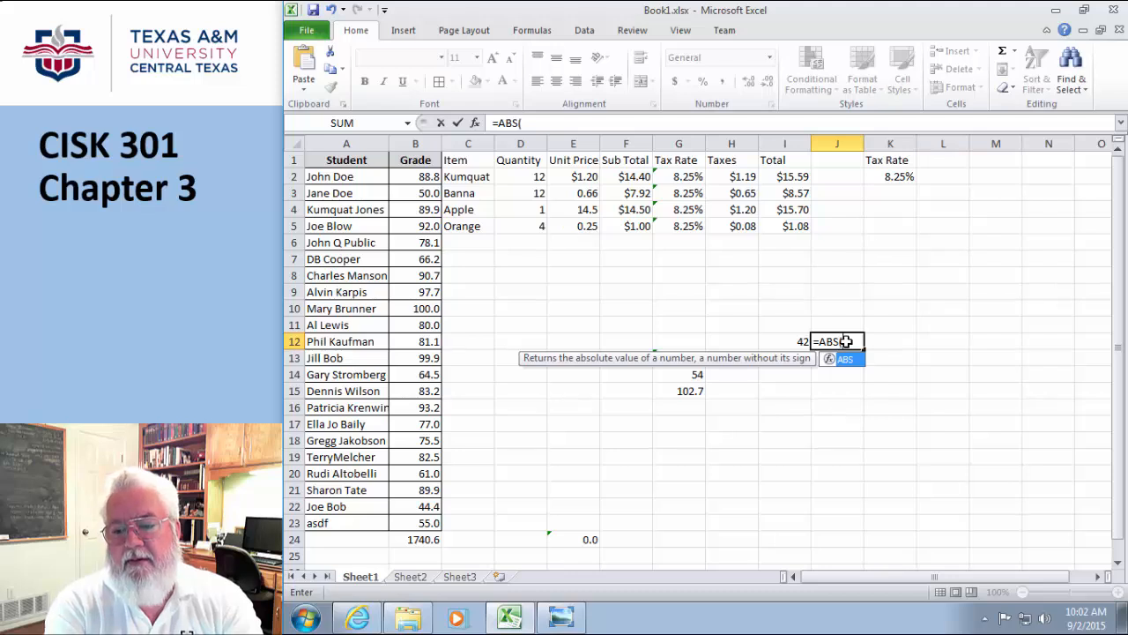
pyautogui.click(799, 342)
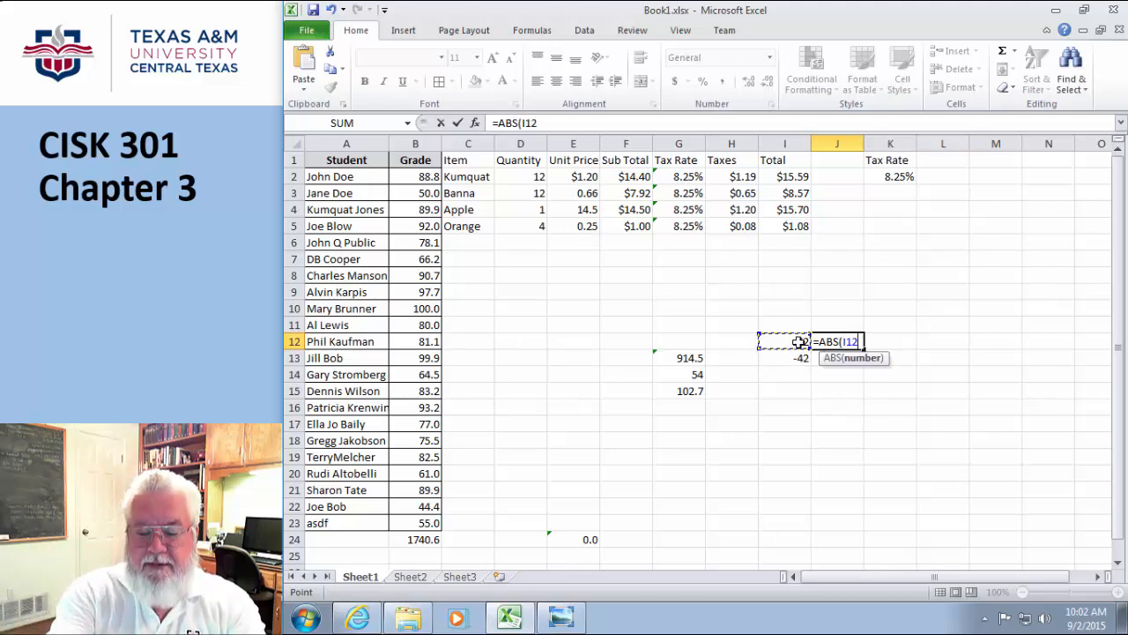
pyautogui.write(')')
pyautogui.hotkey('ctrl', 'Return')
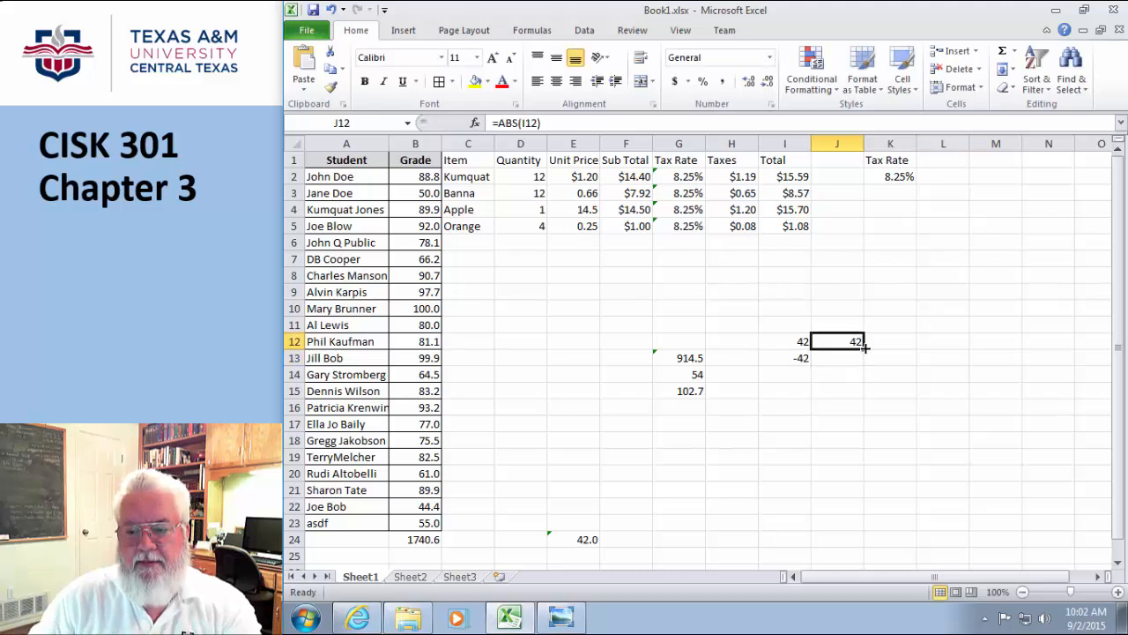
# Fill the ABS formula from J12 down to J13 and check the formula in J12.
pyautogui.moveTo(864, 348); pyautogui.dragTo(862, 363)
pyautogui.click(860, 387)
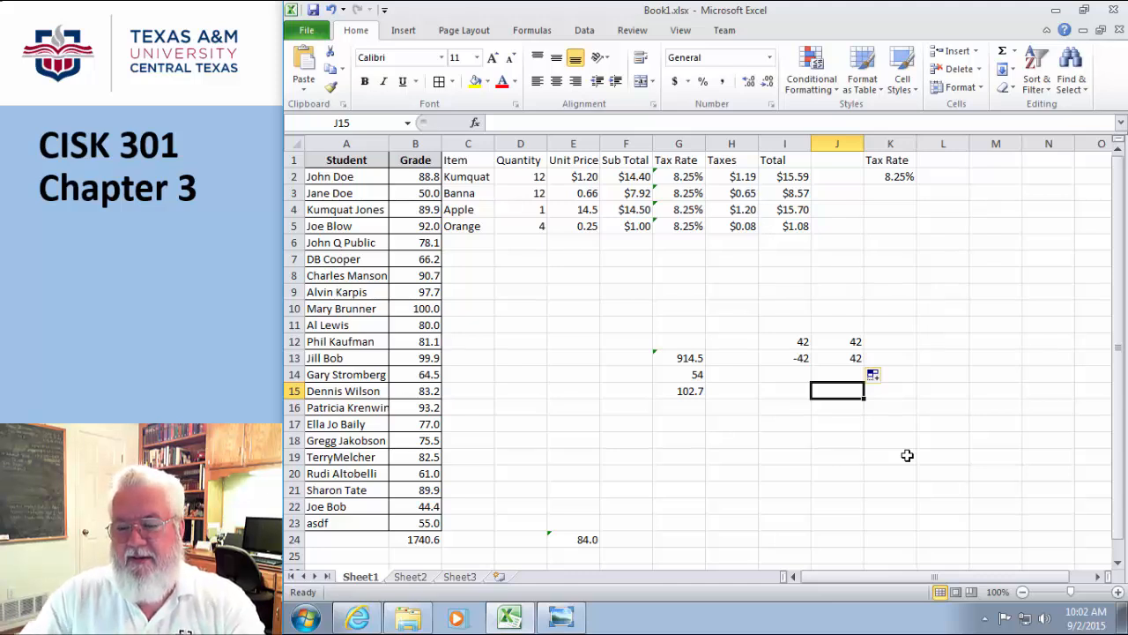
pyautogui.click(842, 344)
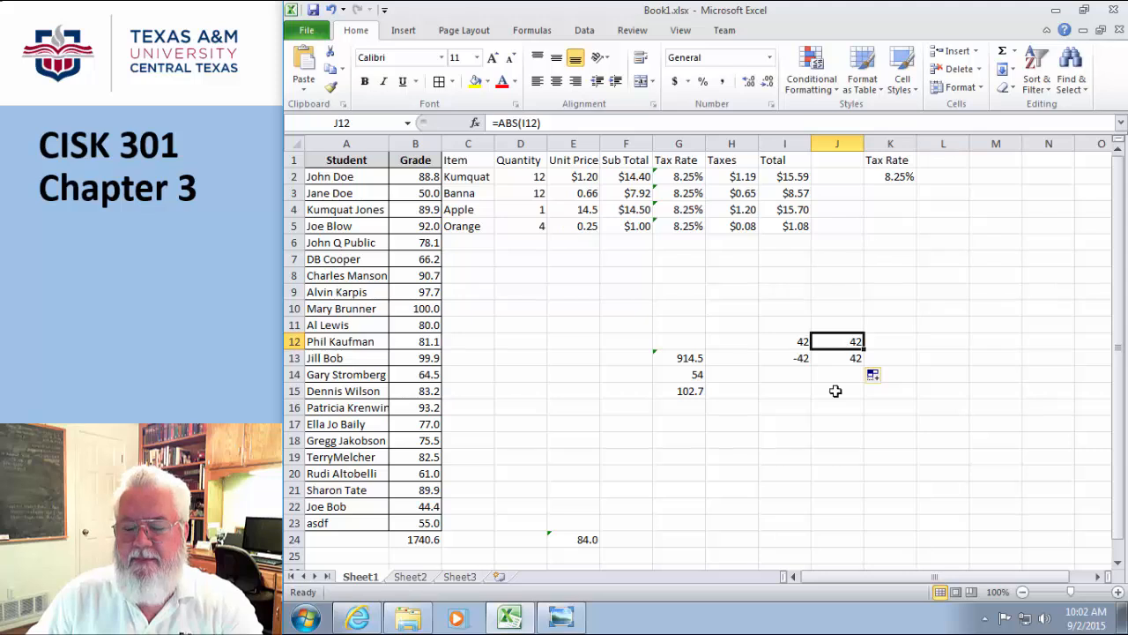
# Enter the formula =ABS(B7:B10) in cell J14, using a range of grades as the argument.
pyautogui.click(848, 381)
pyautogui.write('=ABS(')
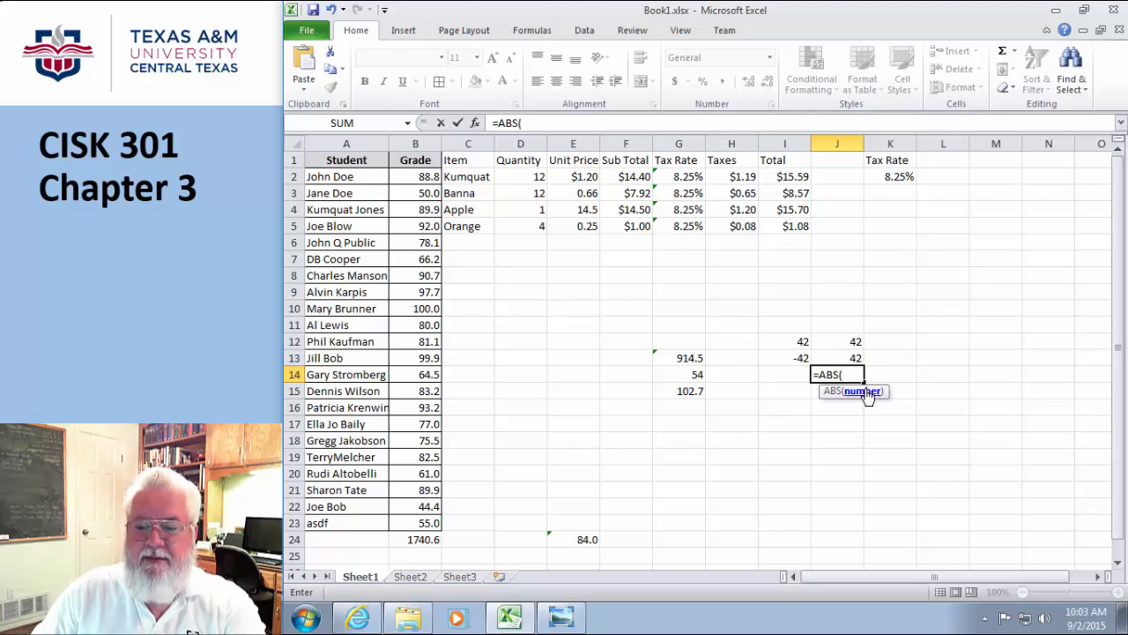
pyautogui.click(423, 263)
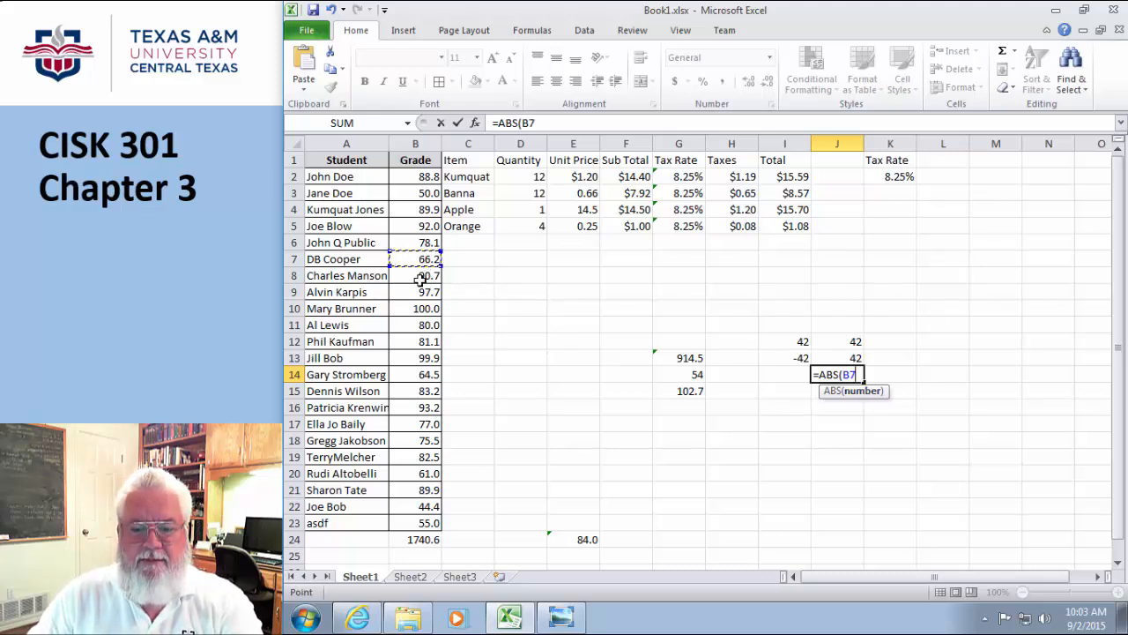
pyautogui.moveTo(420, 279); pyautogui.dragTo(418, 308)
pyautogui.write(')')
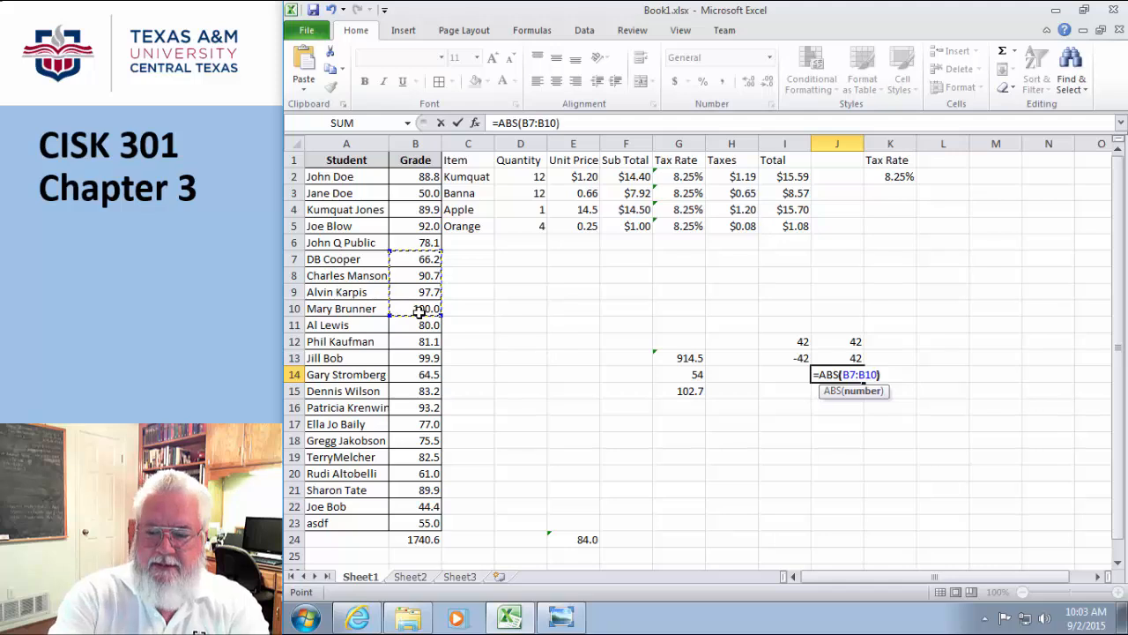
pyautogui.press('Return')
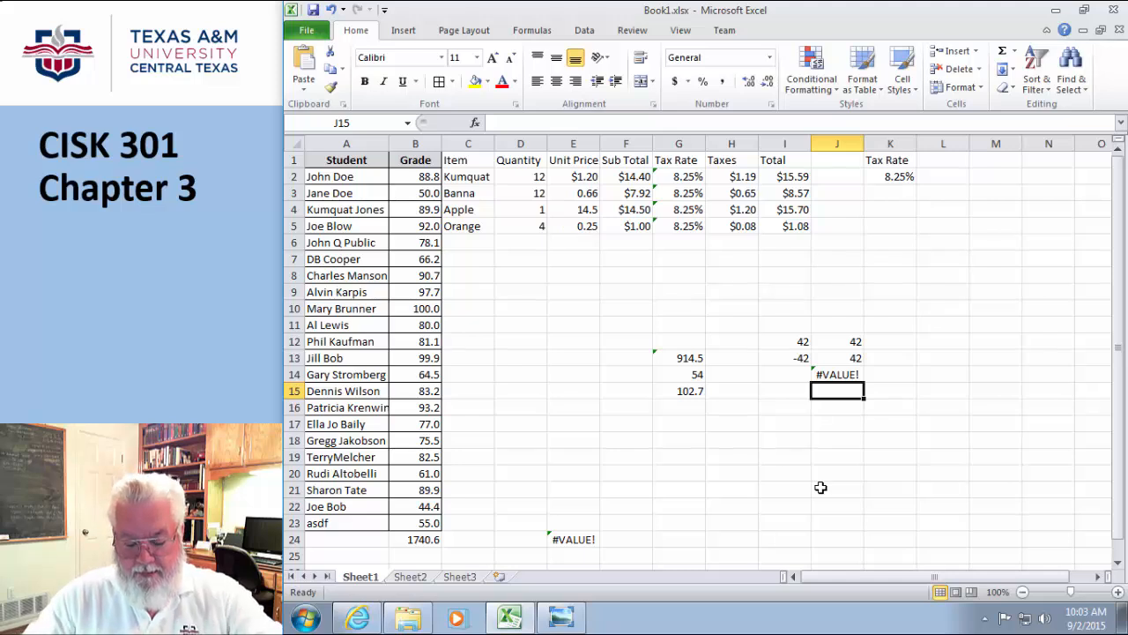
pyautogui.click(834, 374)
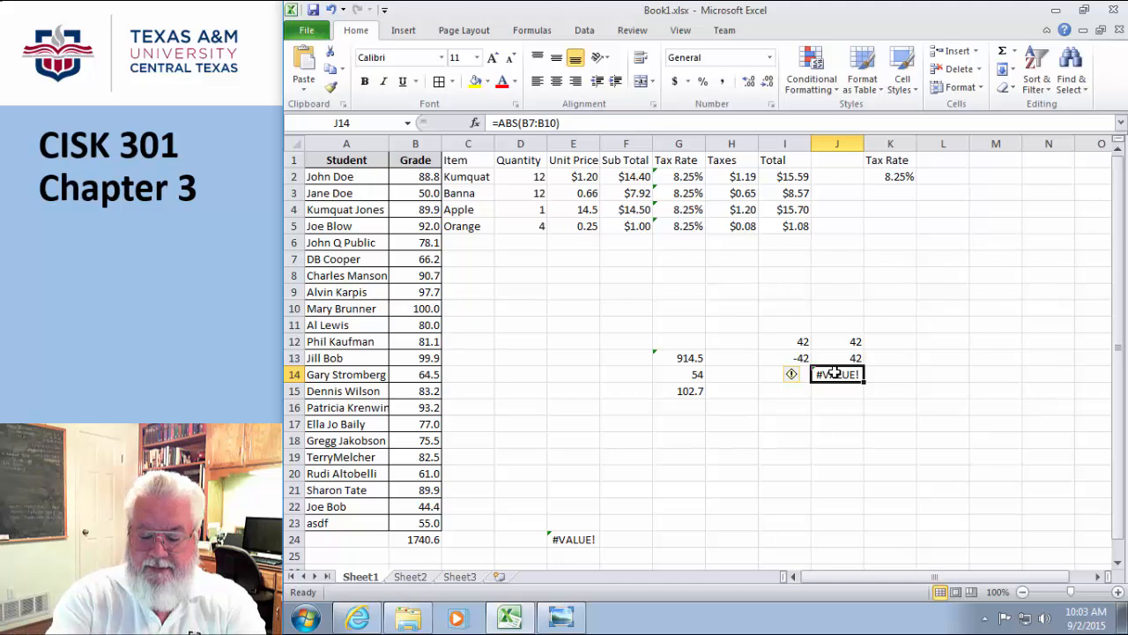
pyautogui.write('=ABS')
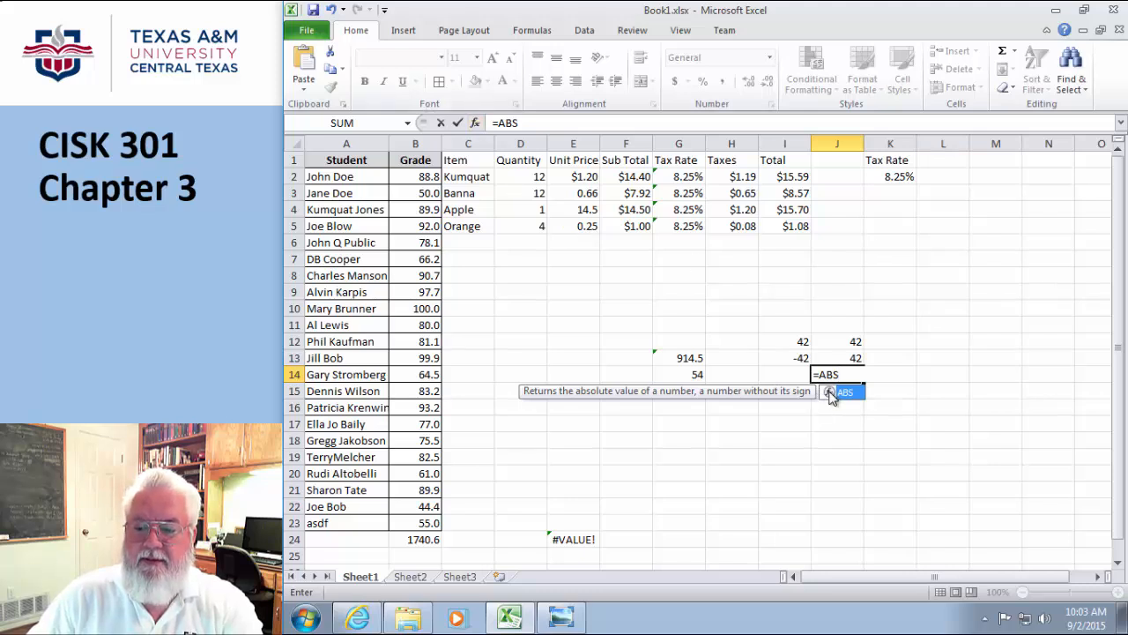
pyautogui.click(476, 122)
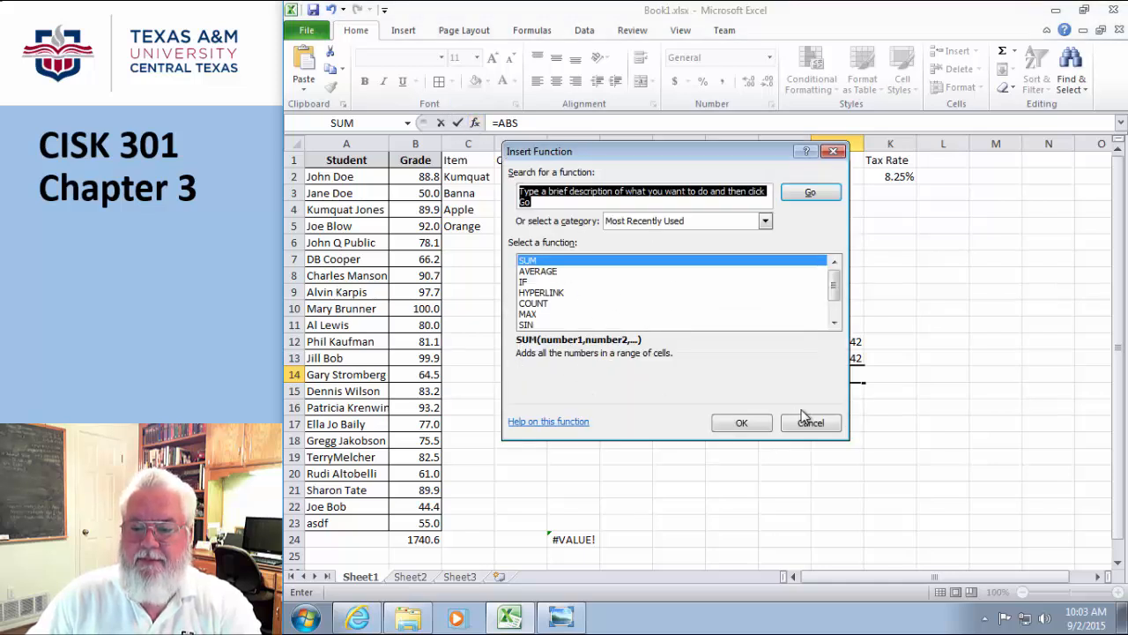
pyautogui.click(833, 151)
pyautogui.click(806, 496)
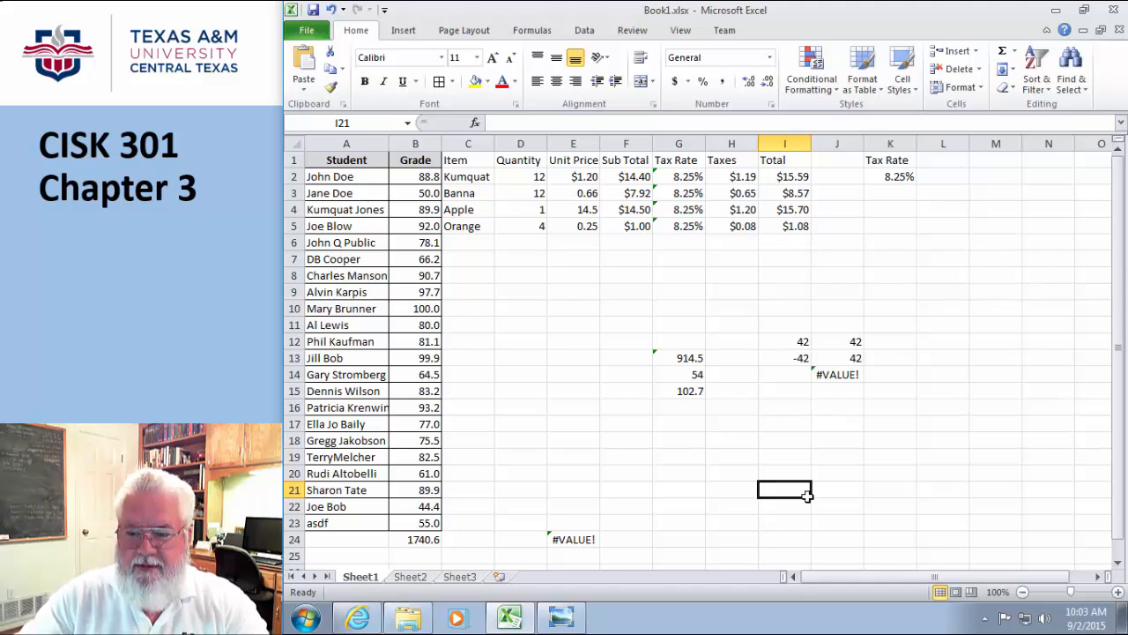
# Enter 42.9999 in cell I14, below the -42 test number.
pyautogui.click(793, 378)
pyautogui.write('4')
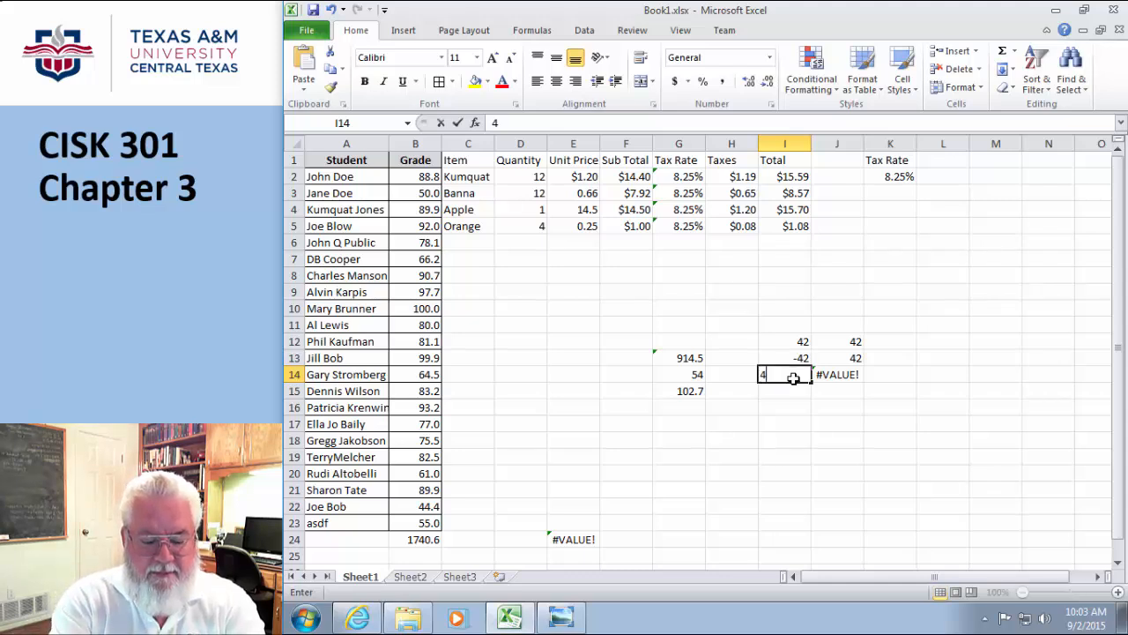
pyautogui.write('2.9999')
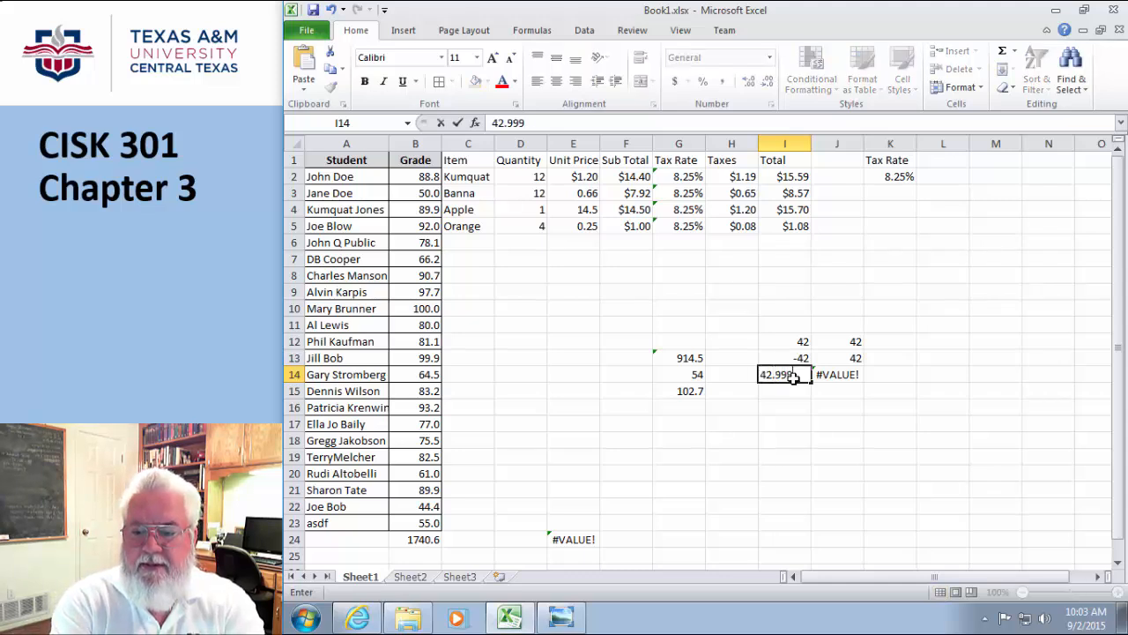
pyautogui.click(789, 391)
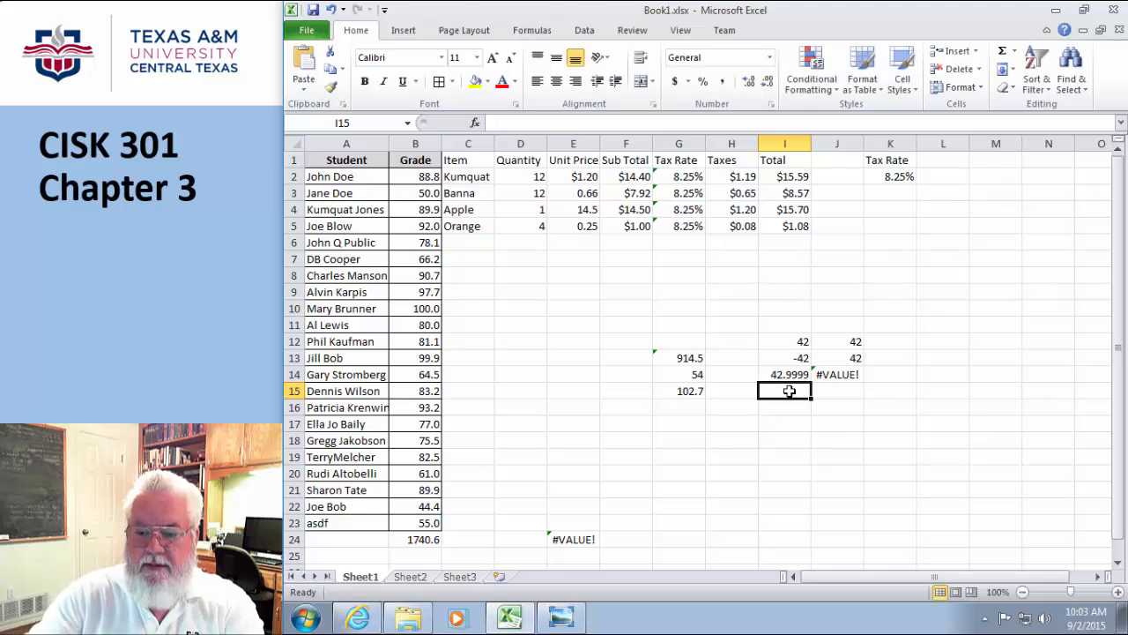
# Enter 42.00001 in cell I15, below the 42.9999 test number.
pyautogui.write('42.')
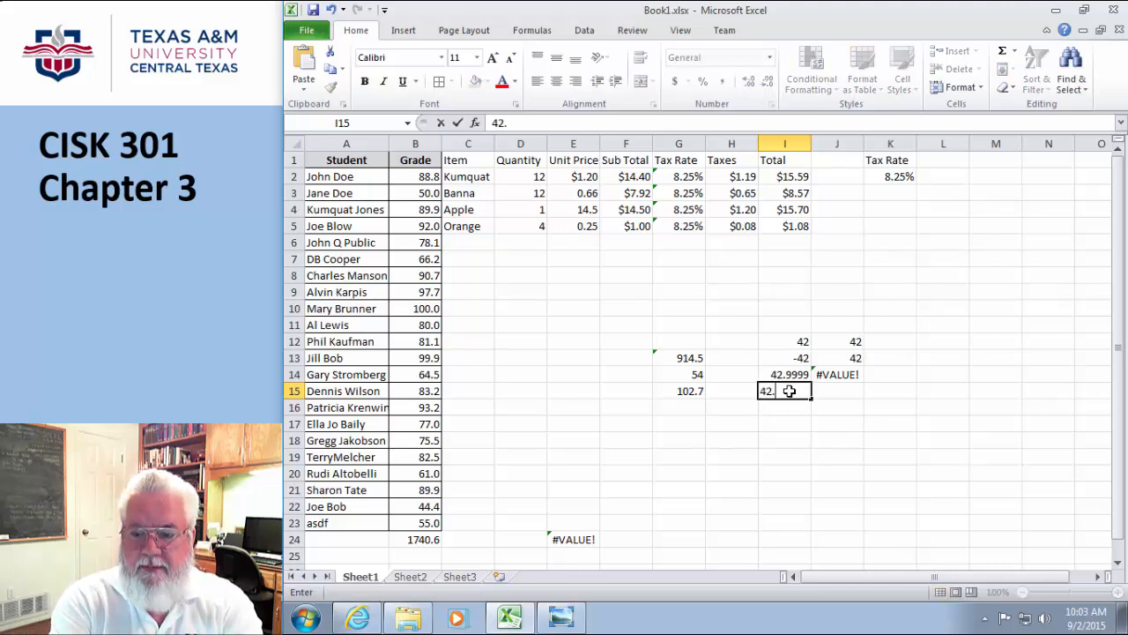
pyautogui.write('00001')
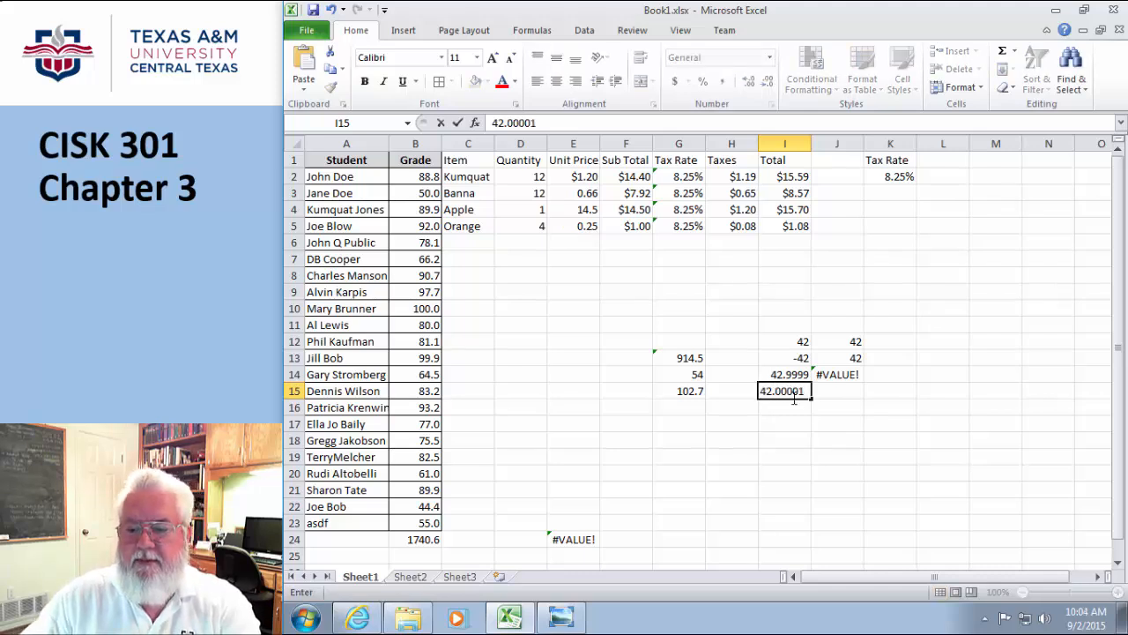
pyautogui.click(848, 451)
# Replace the formula in cell J14 with =INT(I14) to round the number beside it down to an integer.
pyautogui.click(843, 374)
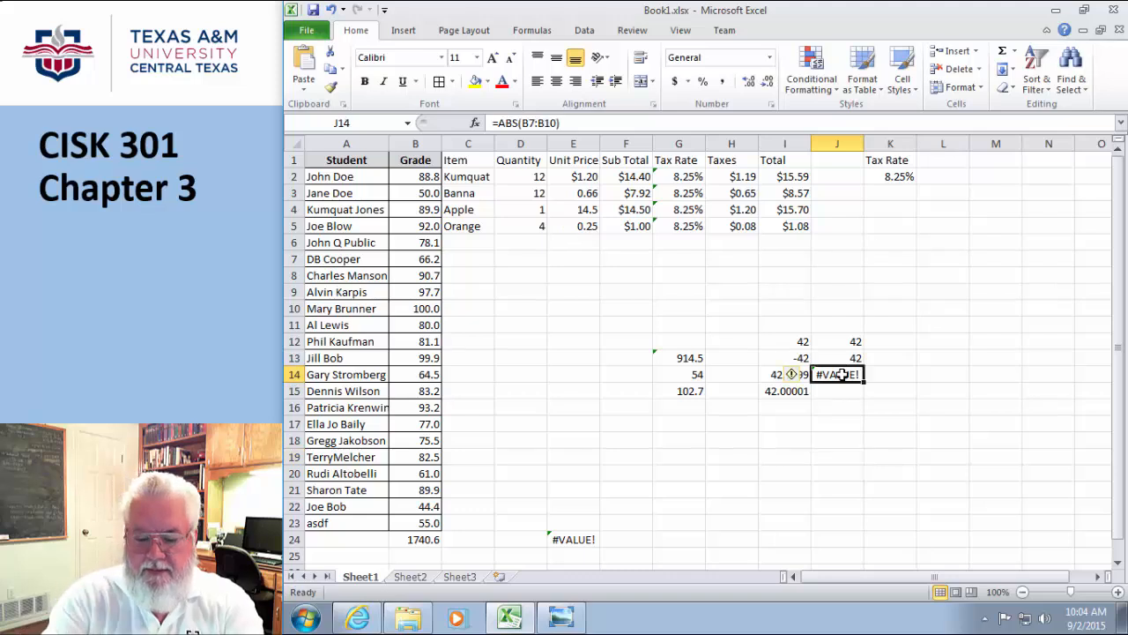
pyautogui.write('=INT')
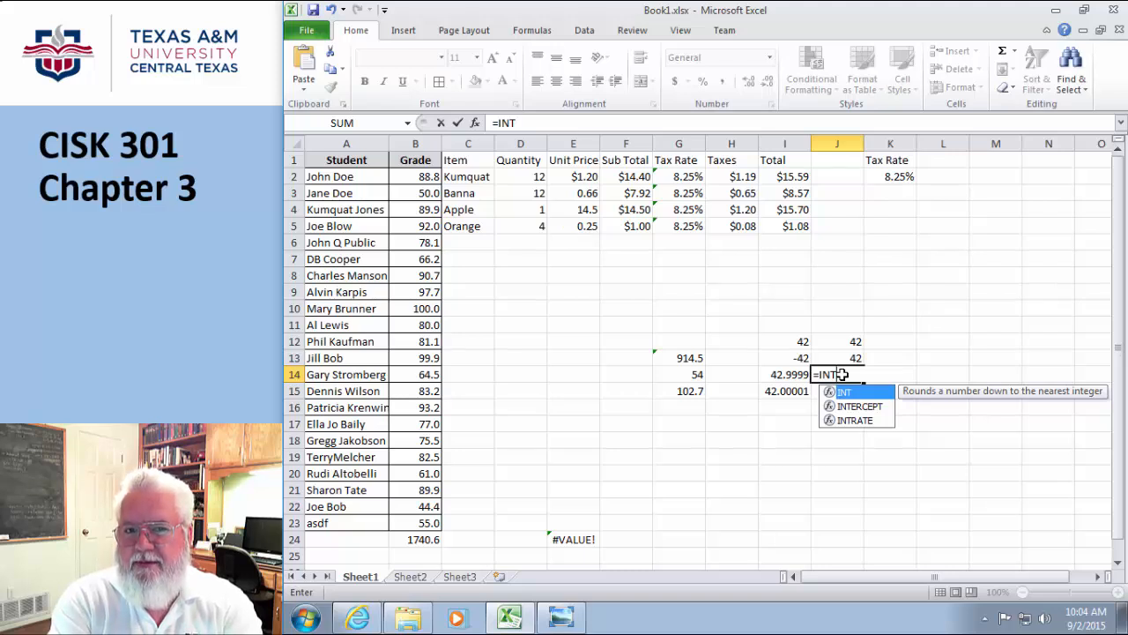
pyautogui.write('(')
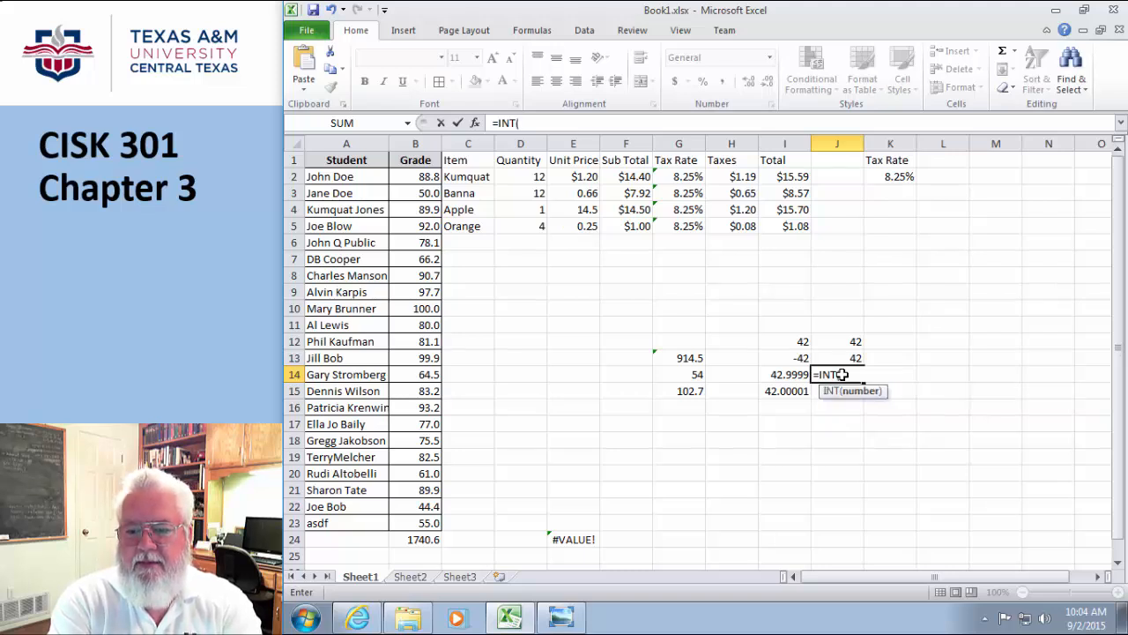
pyautogui.click(785, 375)
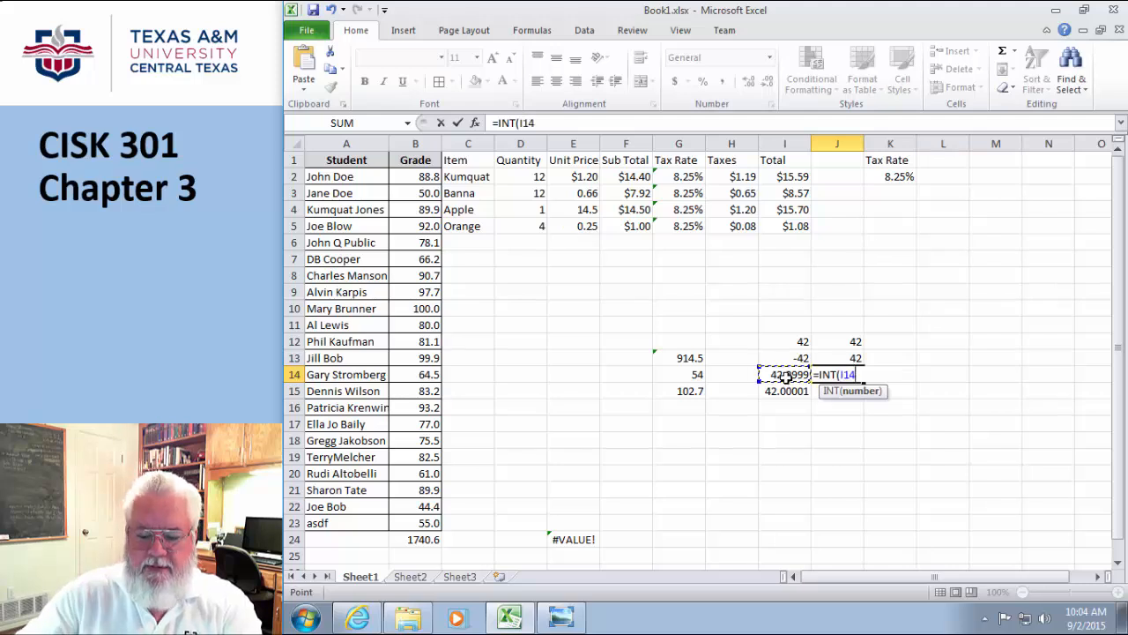
pyautogui.write(')')
pyautogui.press('Return')
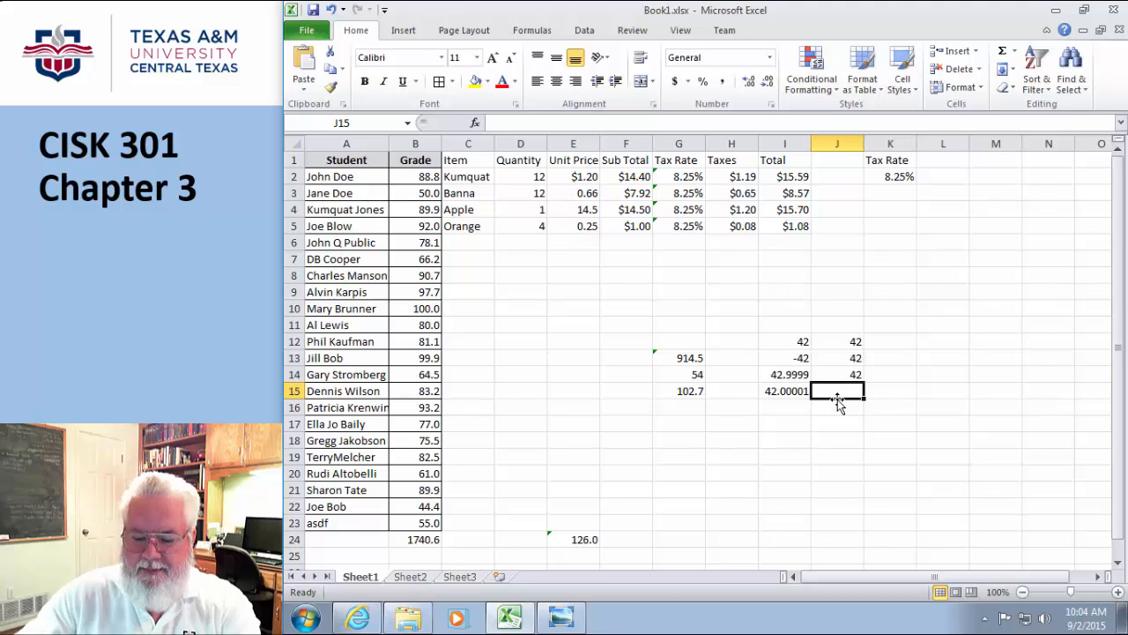
# Enter the formula =INT(I15) in cell J15, using the 42.00001 test number as the argument.
pyautogui.write('=')
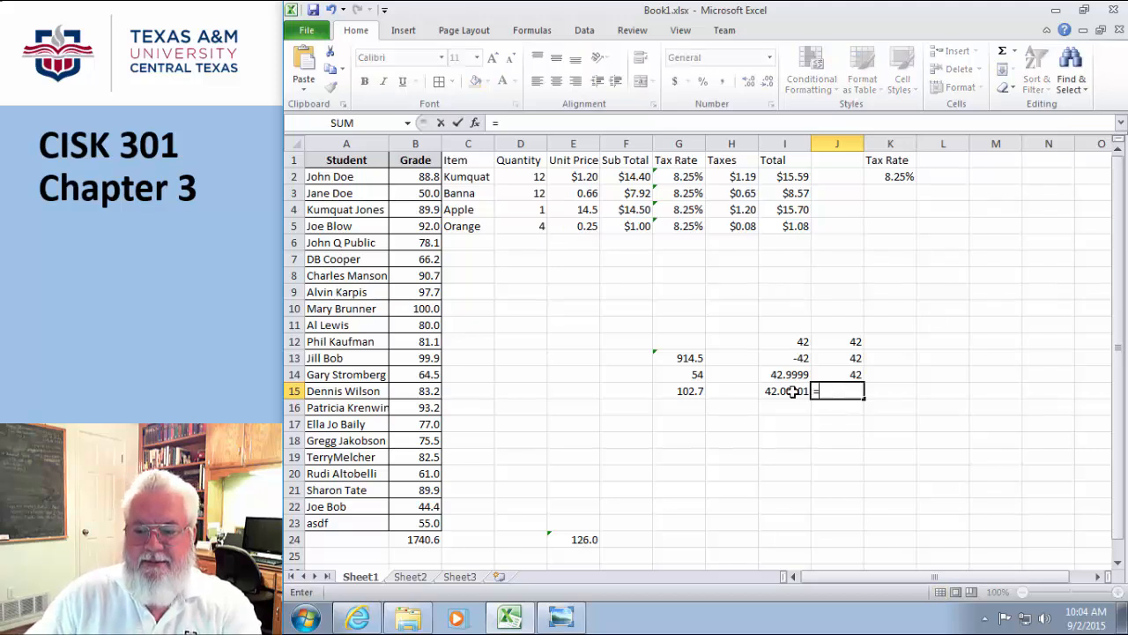
pyautogui.write('INT(')
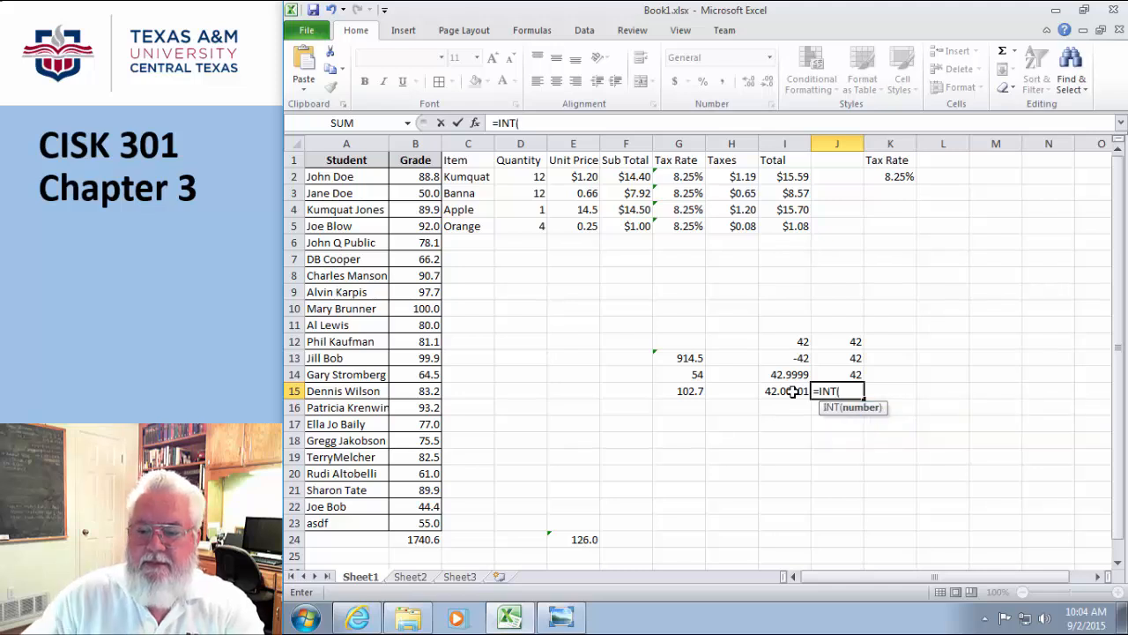
pyautogui.click(794, 390)
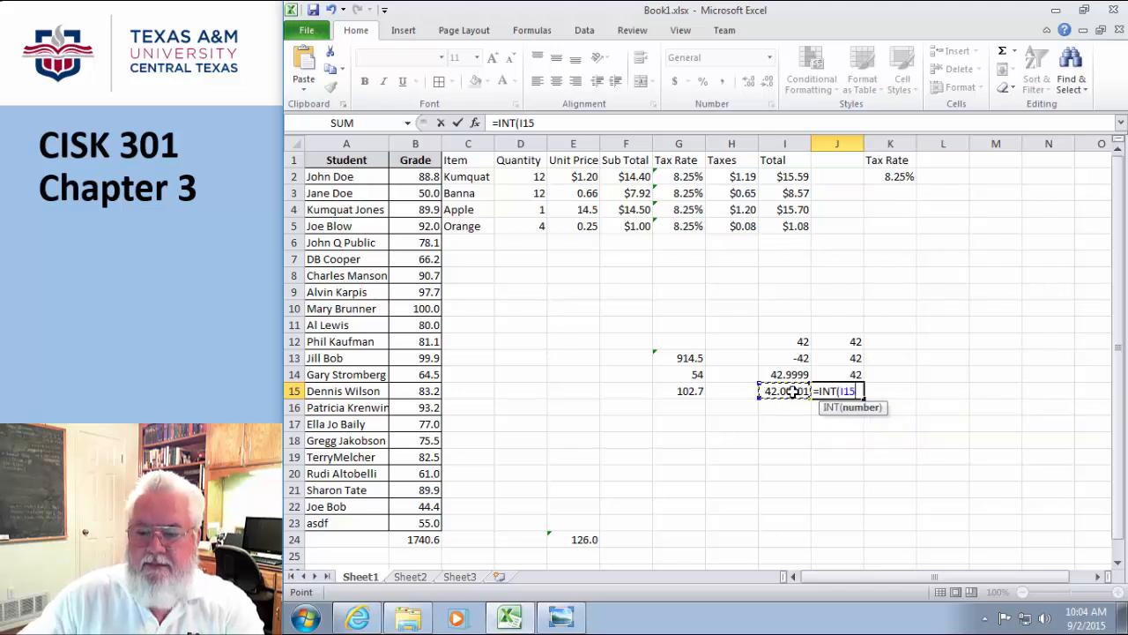
pyautogui.write(')')
pyautogui.press('Return')
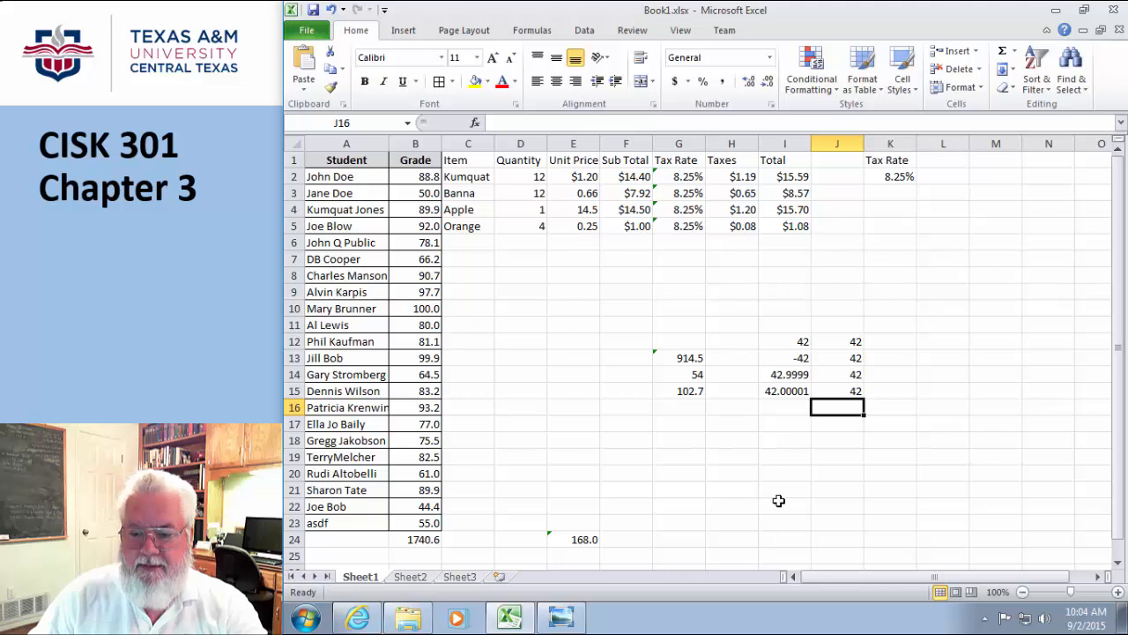
# Enter the formula =RAND() in cell J16 to generate a random number without any argument.
pyautogui.write('=R')
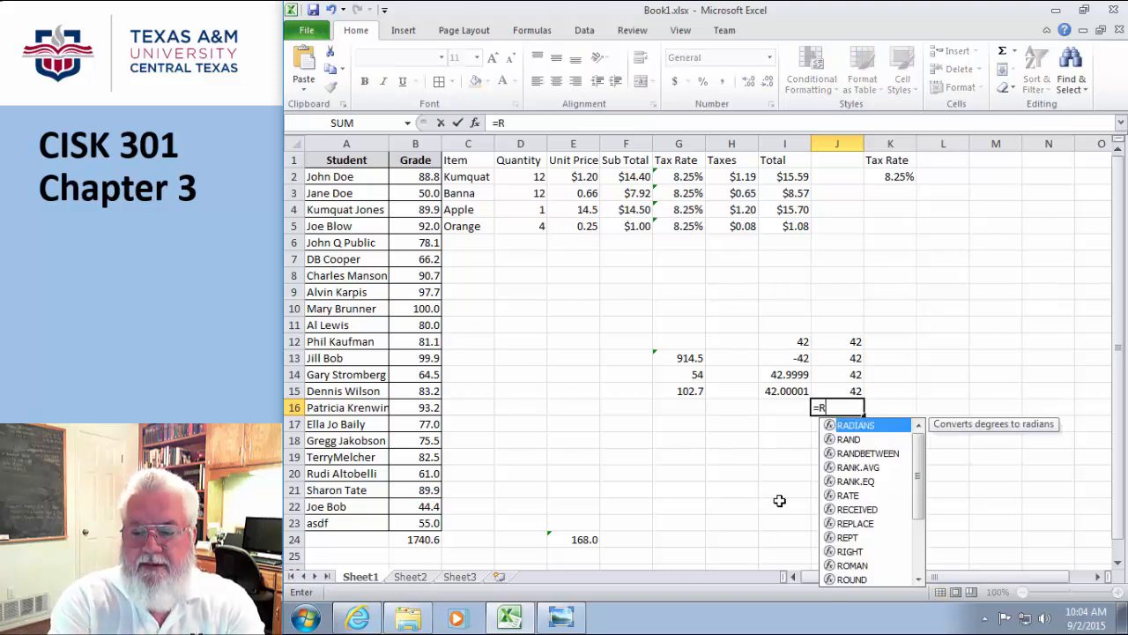
pyautogui.write('AND')
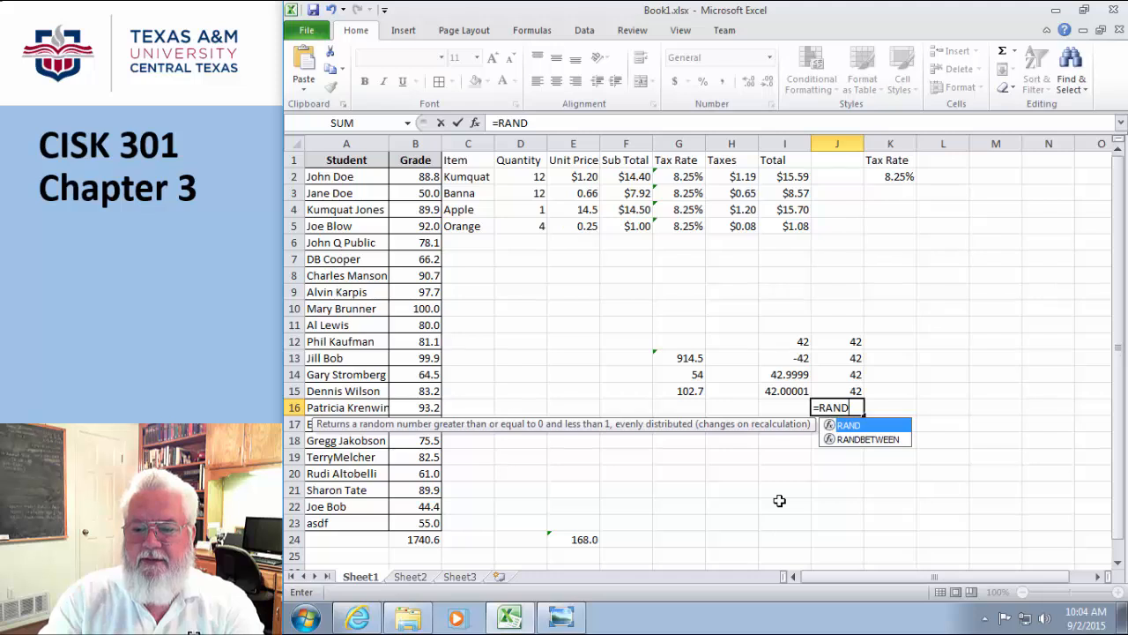
pyautogui.write('()')
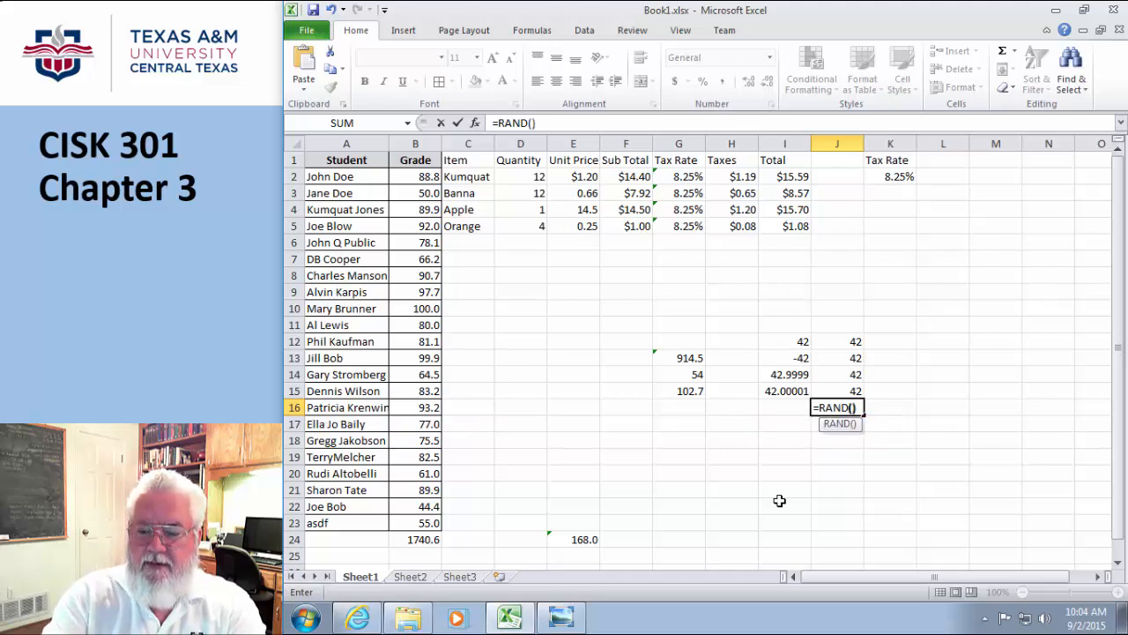
pyautogui.press('Return')
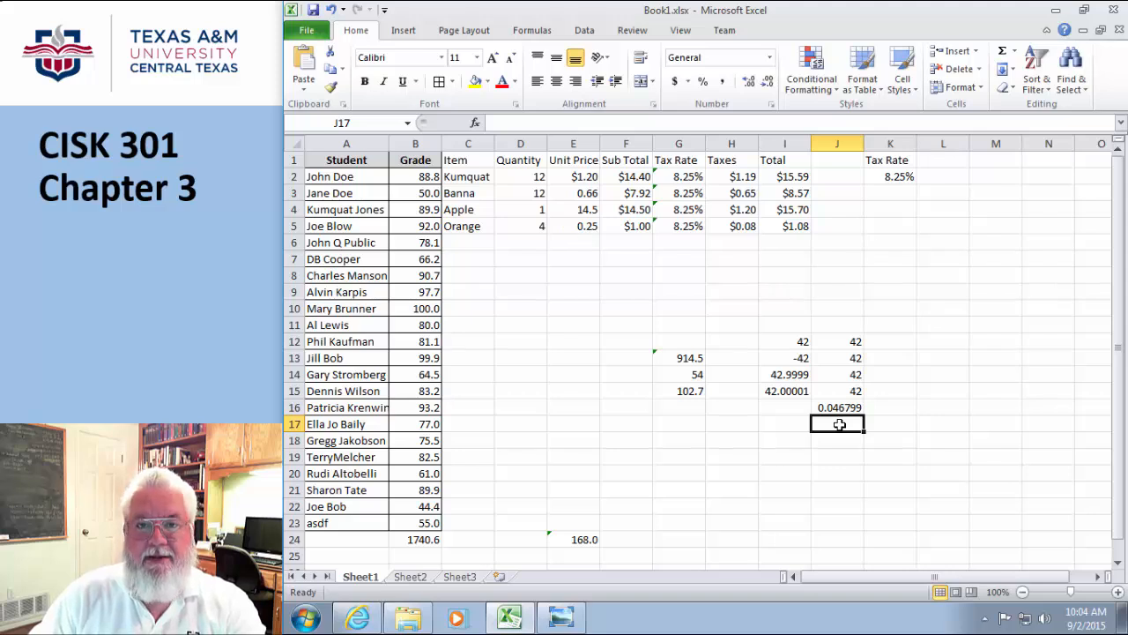
# Enter =RANDBETWEEN(50, 100) in cell J17 to generate a random number between 50 and 100.
pyautogui.write('=R')
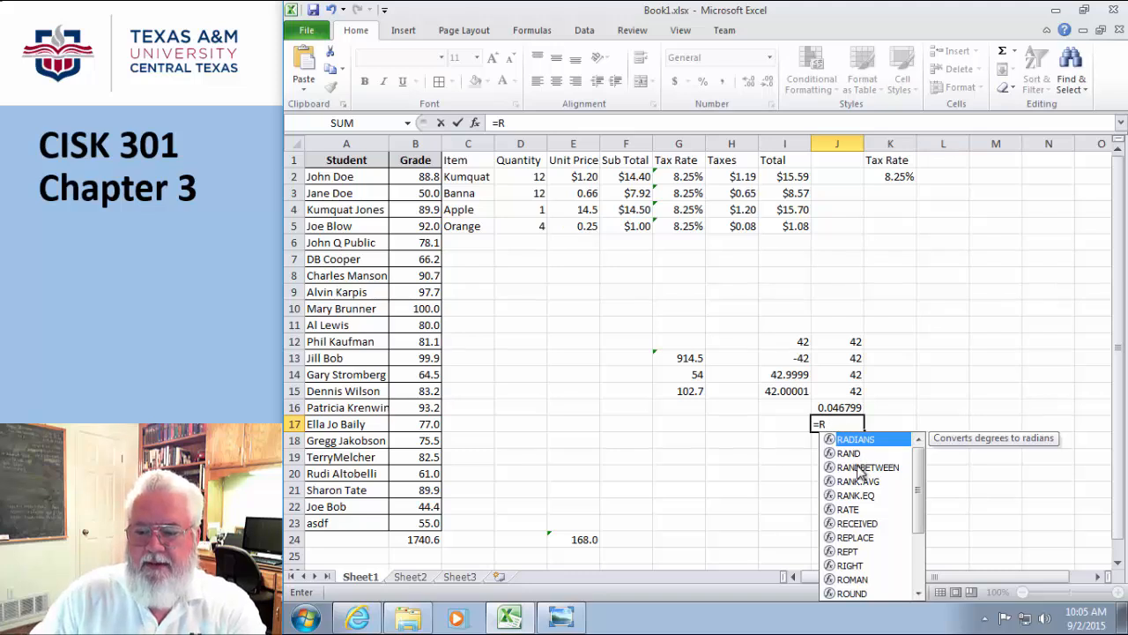
pyautogui.click(858, 468)
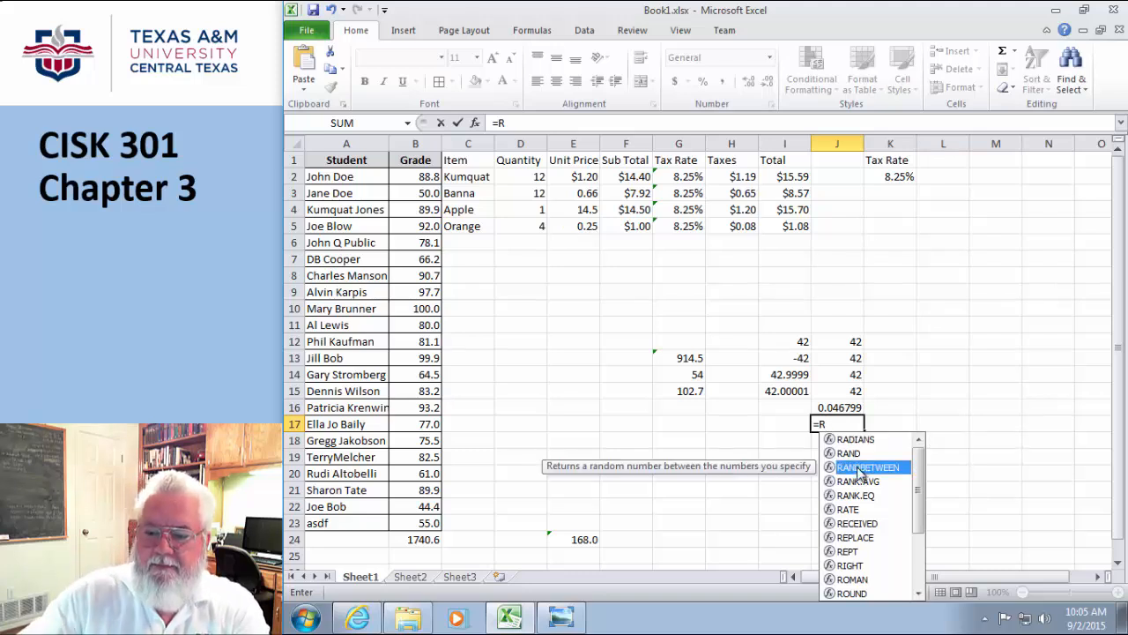
pyautogui.doubleClick(859, 468)
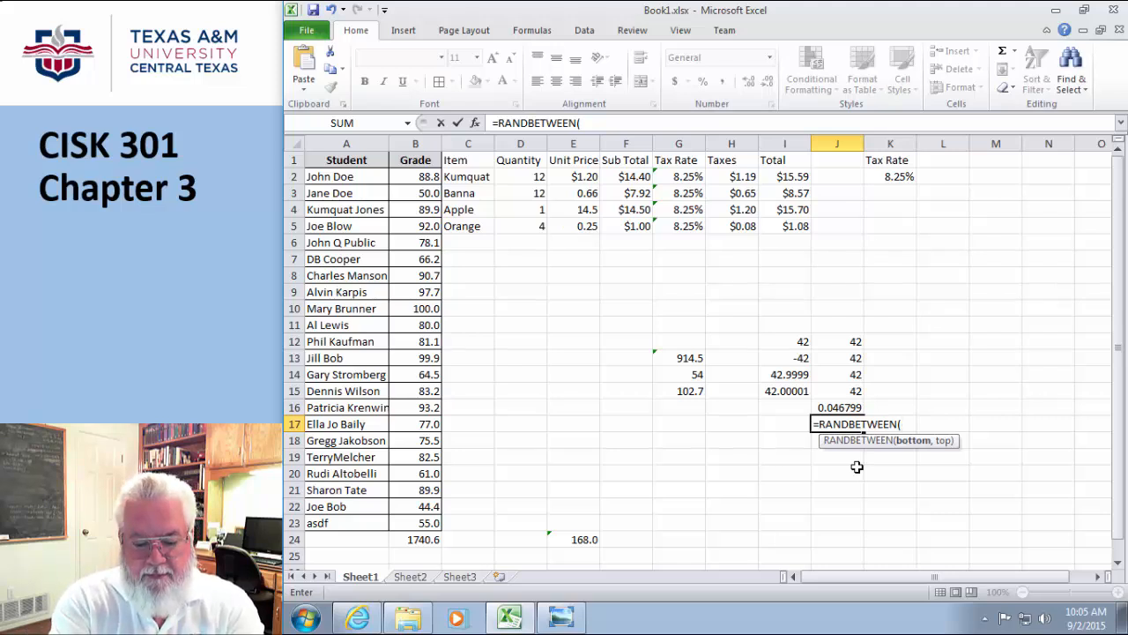
pyautogui.write('50, 100)')
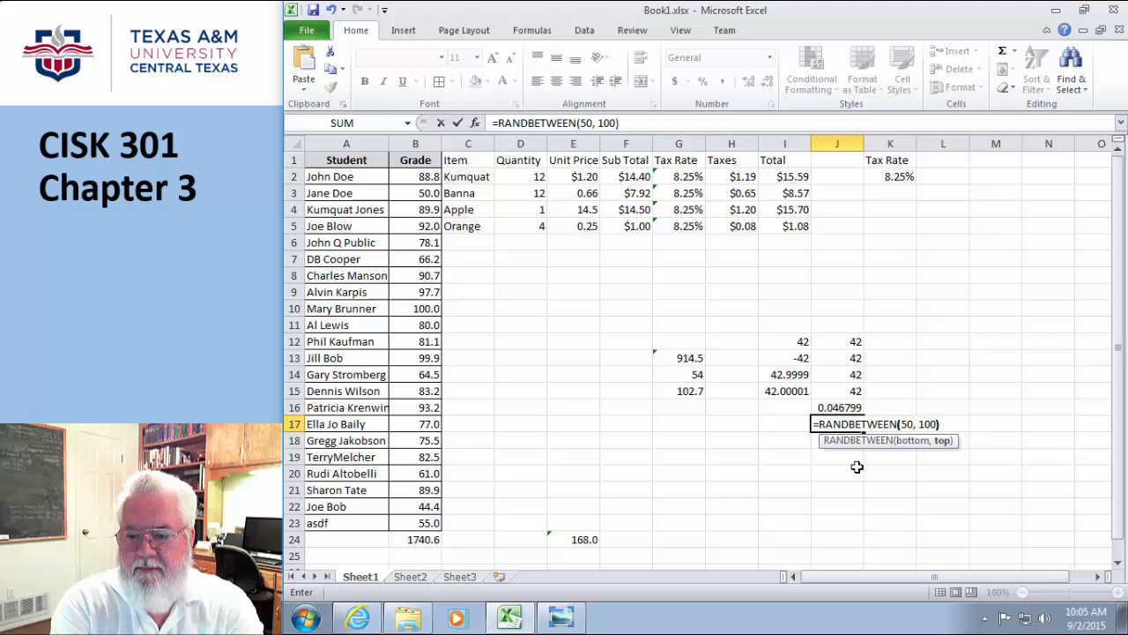
pyautogui.press('Return')
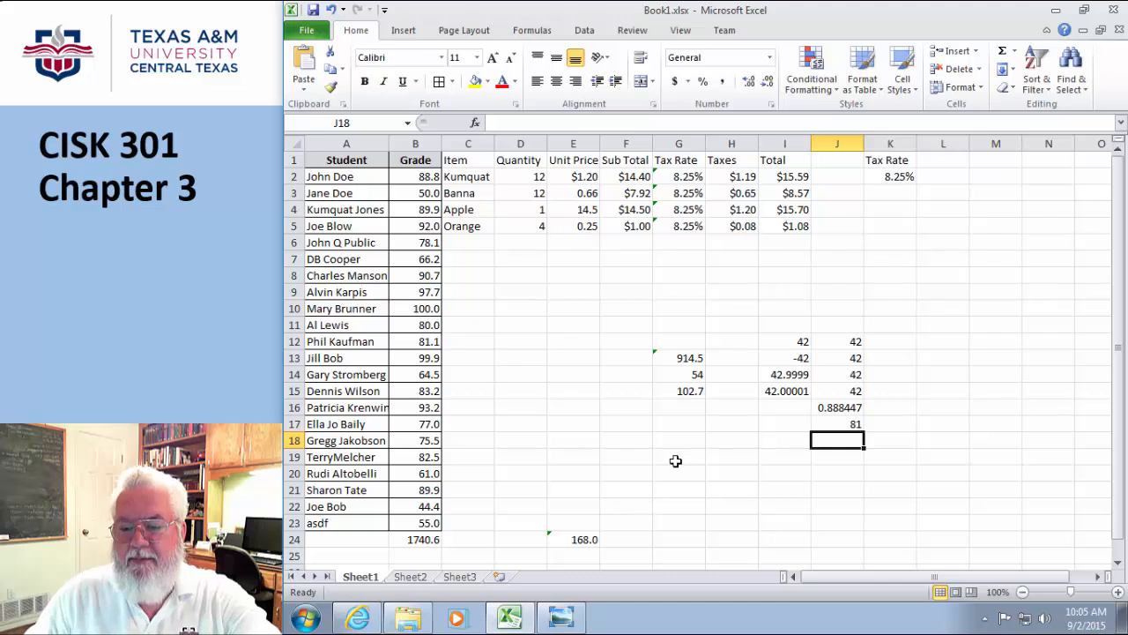
# Try to enter =ROUND(I14) in cell K14 without a digits argument.
pyautogui.click(892, 377)
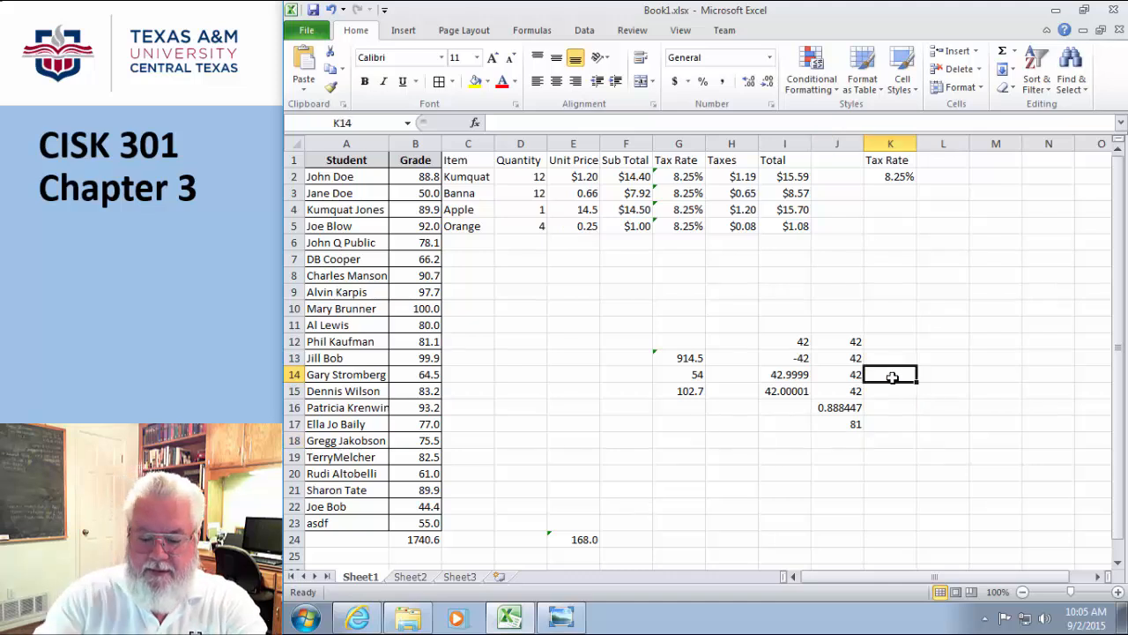
pyautogui.write('=ROUND')
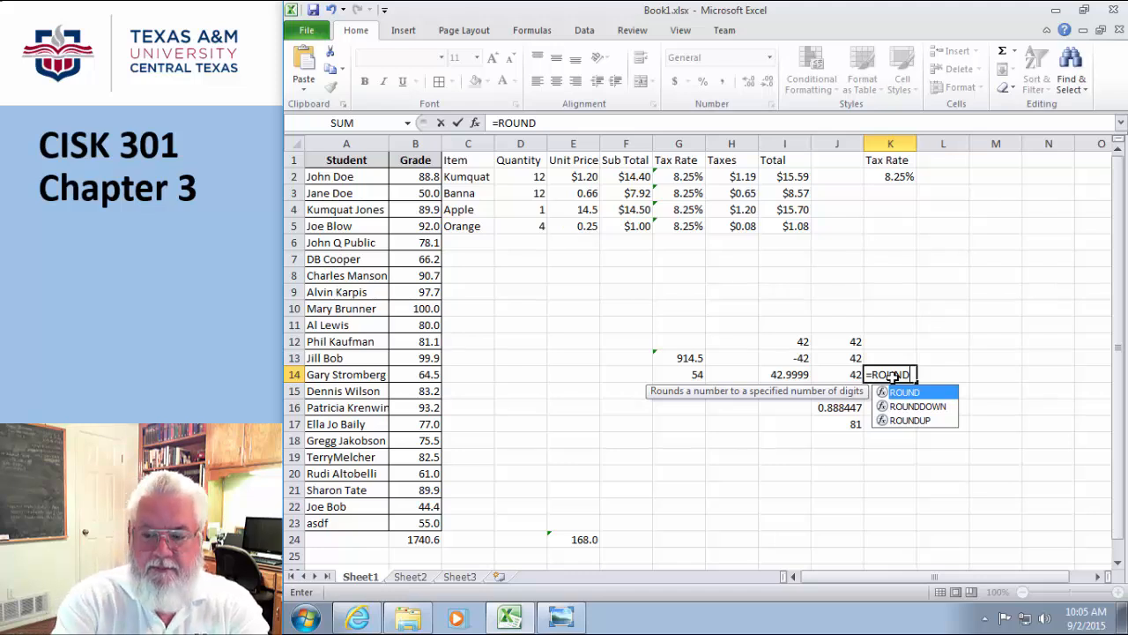
pyautogui.write('(')
pyautogui.click(793, 374)
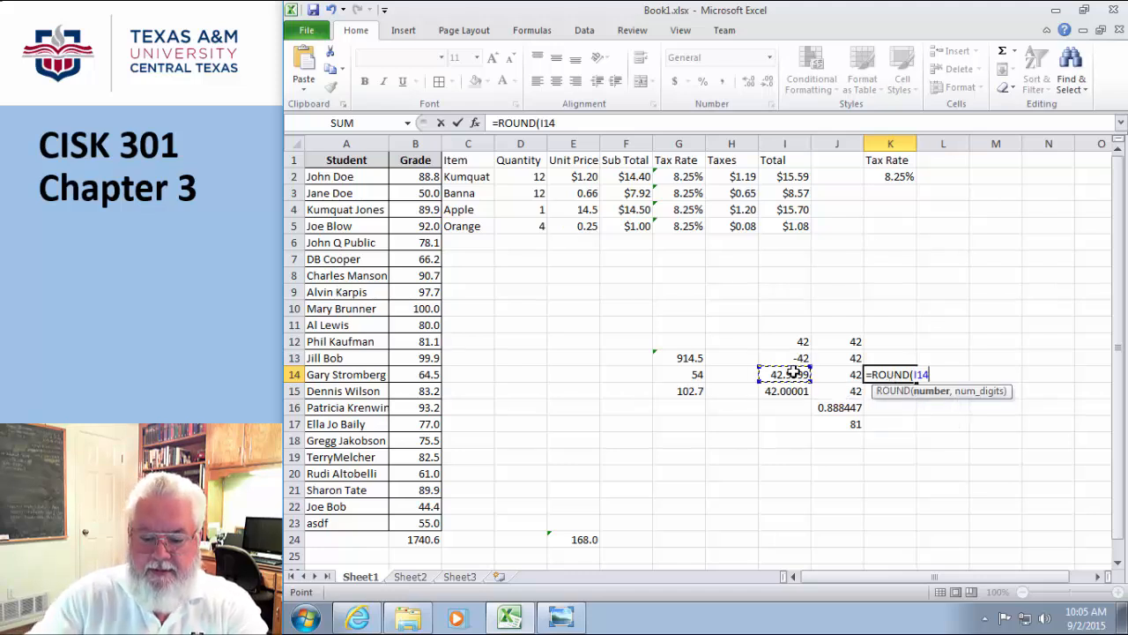
pyautogui.write(')')
pyautogui.press('Return')
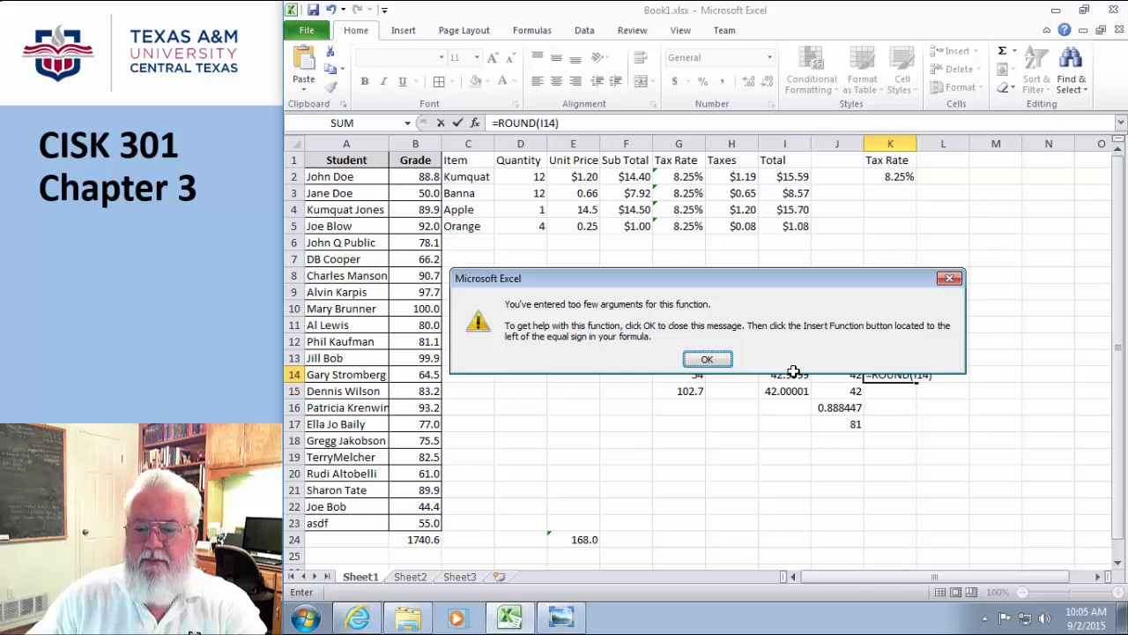
pyautogui.click(708, 359)
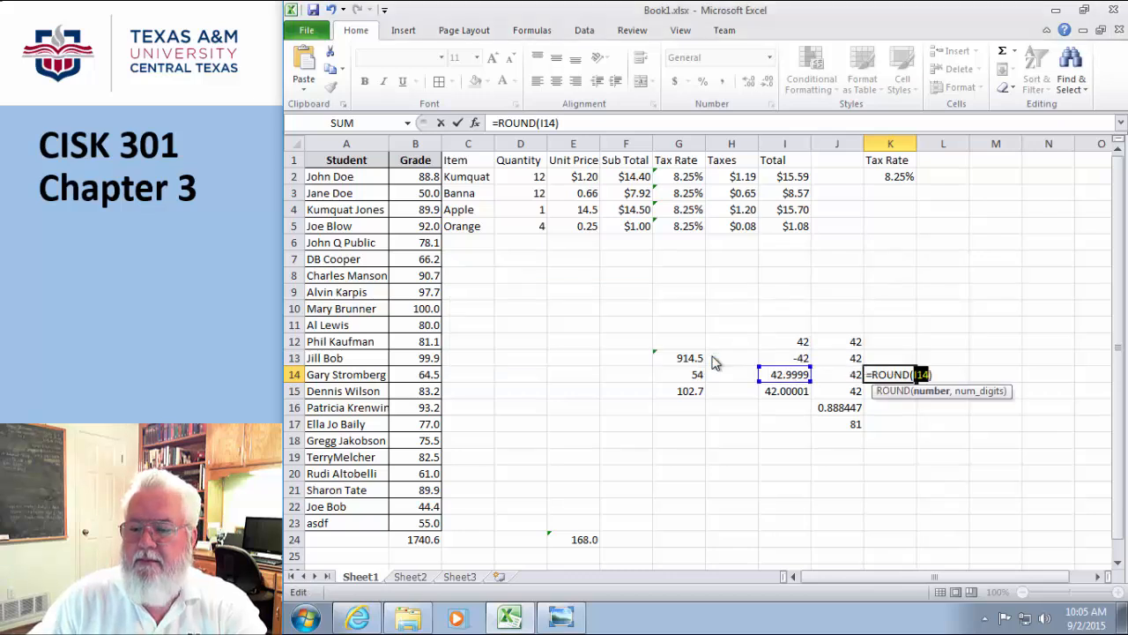
# Add a digits argument of 2 to the formula in K14, making it =ROUND(I14, 2).
pyautogui.click(931, 375)
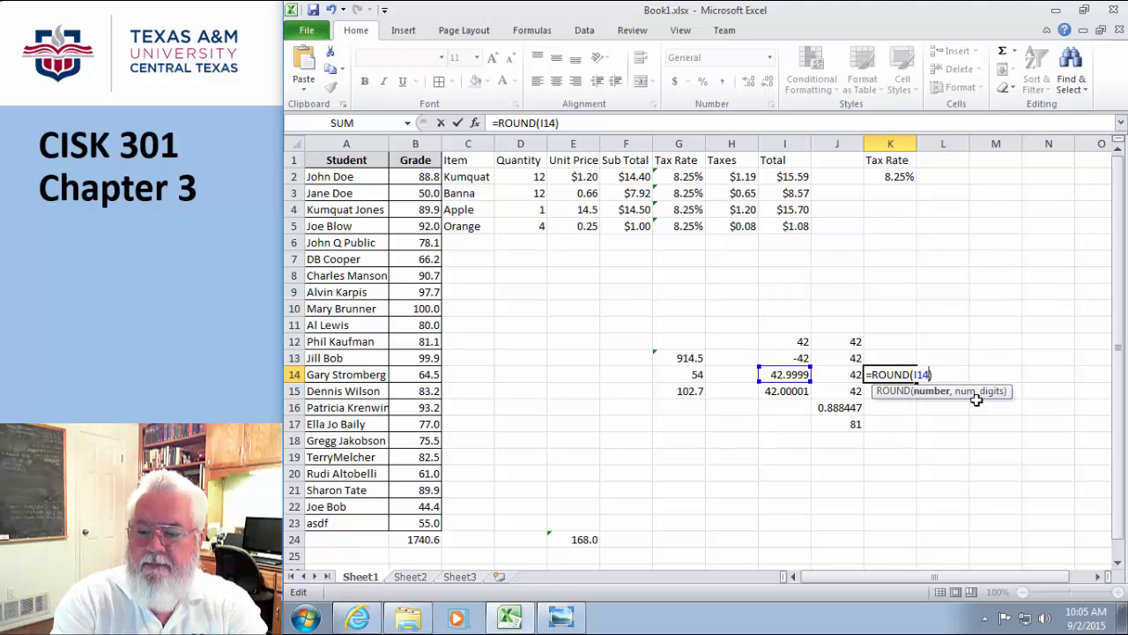
pyautogui.write(', 2')
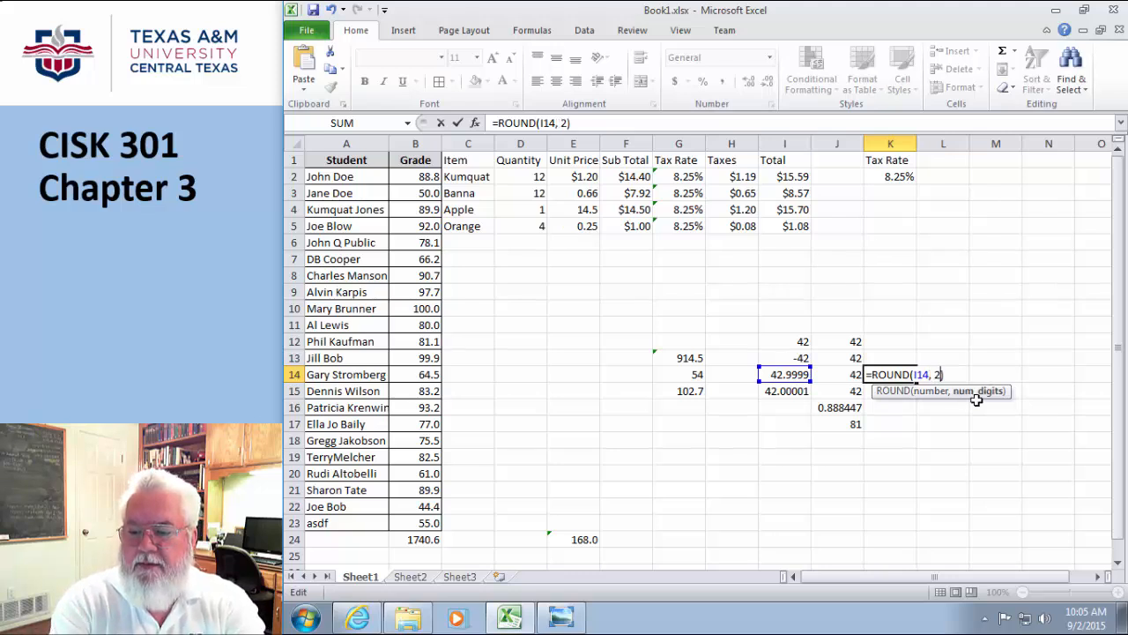
pyautogui.press('Return')
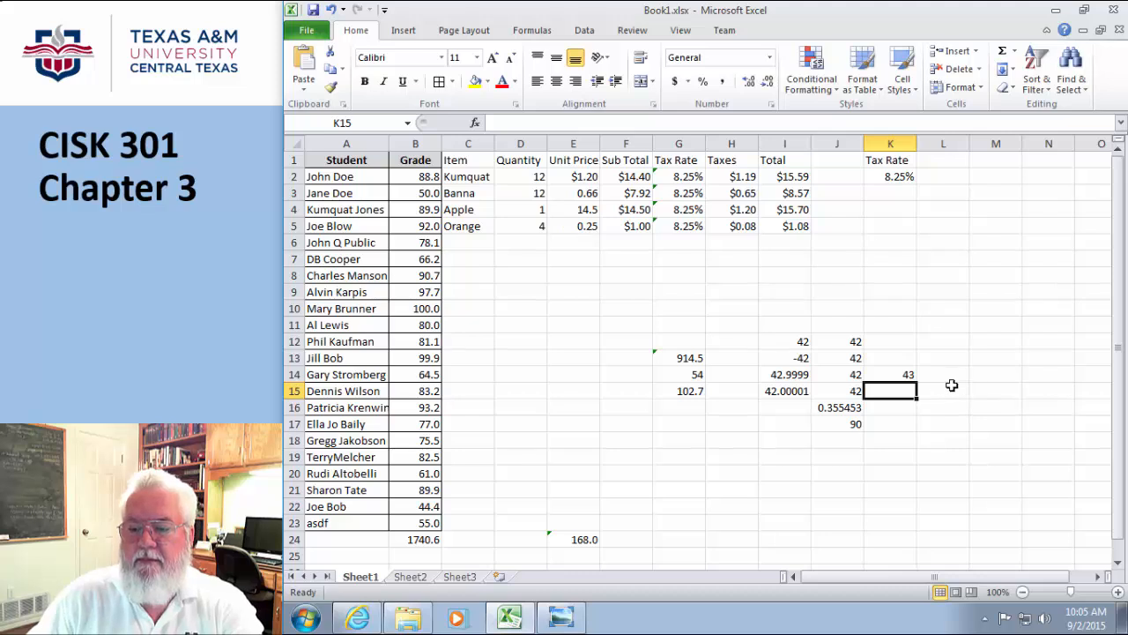
# Format the rounded result in cell K14 to show two decimal places.
pyautogui.click(897, 376)
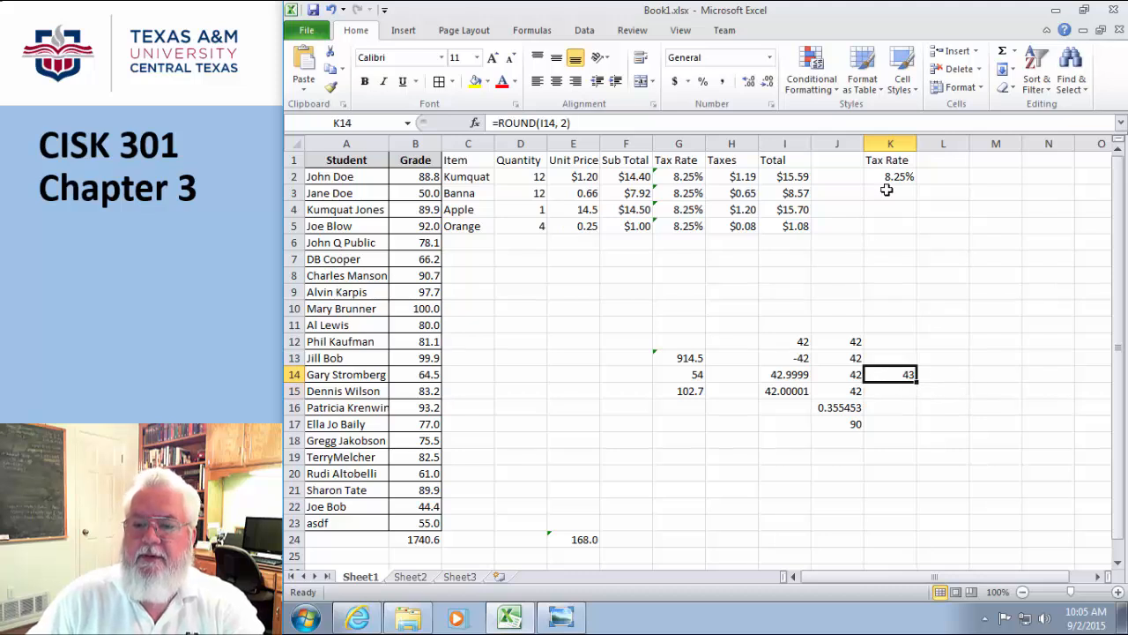
pyautogui.click(750, 82)
pyautogui.click(749, 82)
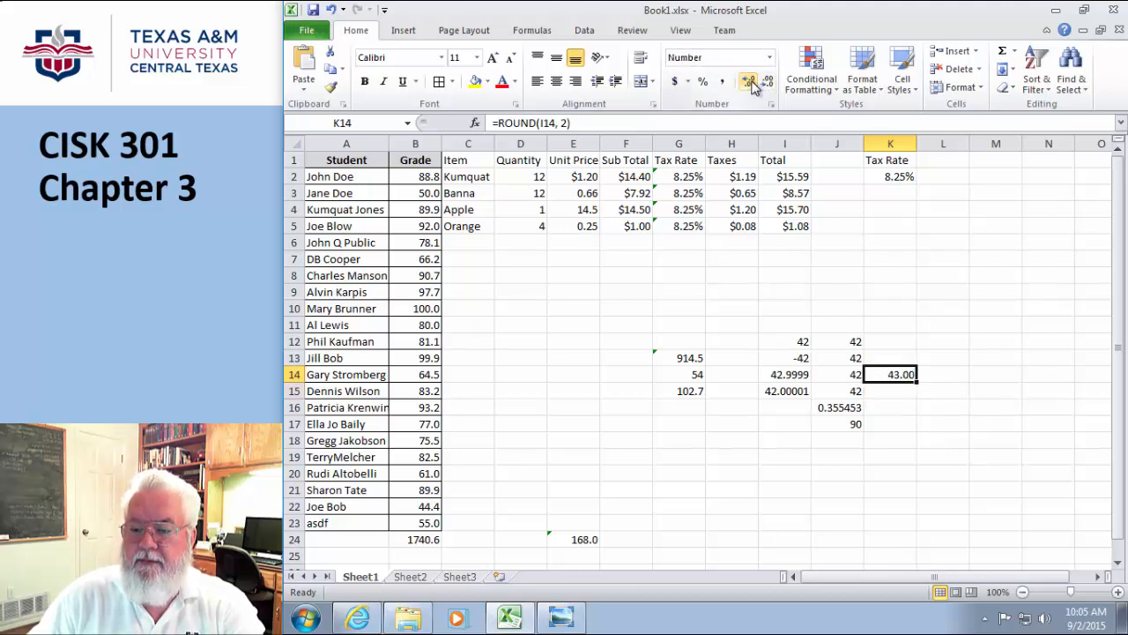
pyautogui.click(913, 441)
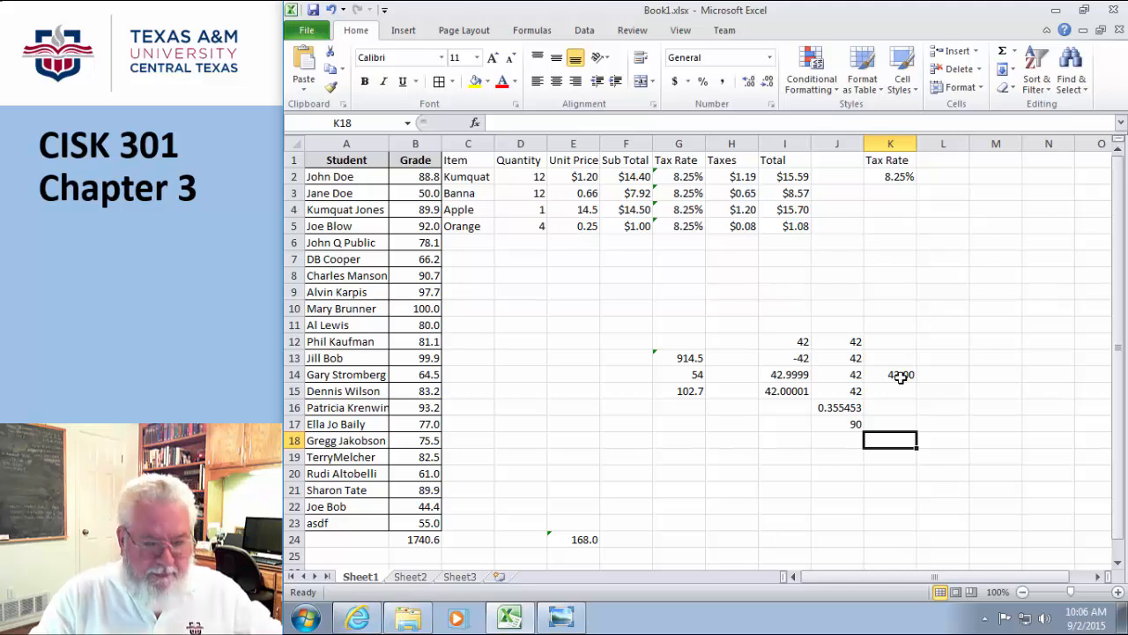
# Enter =ROUNDDOWN(I15,4) in cell K15 to round the I15 value down to four digits.
pyautogui.doubleClick(876, 438)
pyautogui.click(888, 391)
pyautogui.write('=')
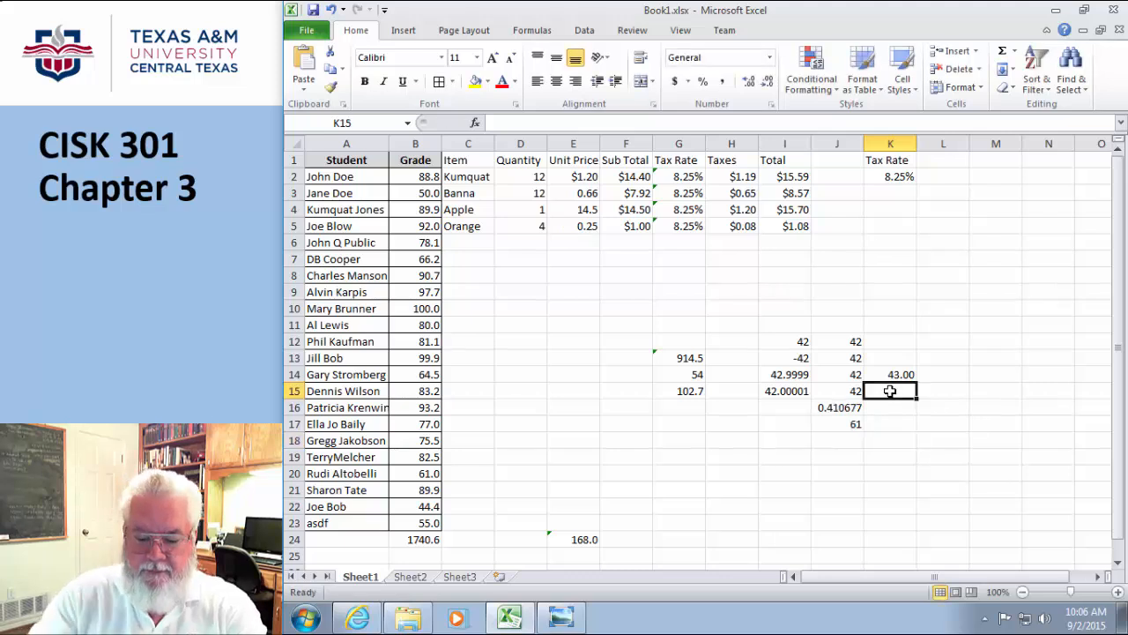
pyautogui.write('ROUN')
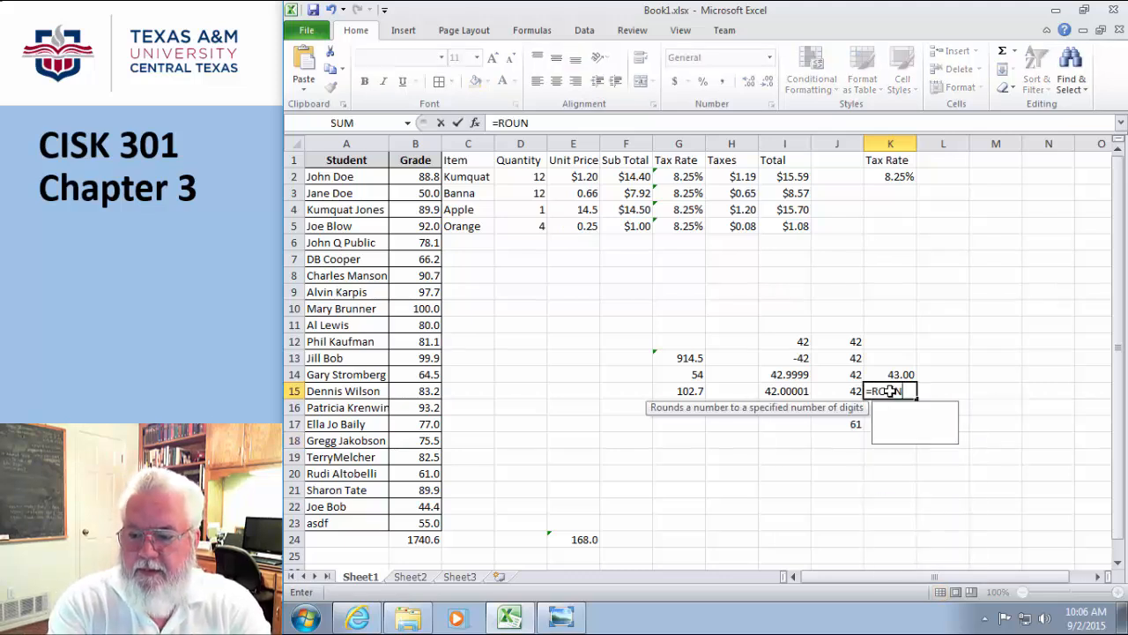
pyautogui.write('DDOWN(')
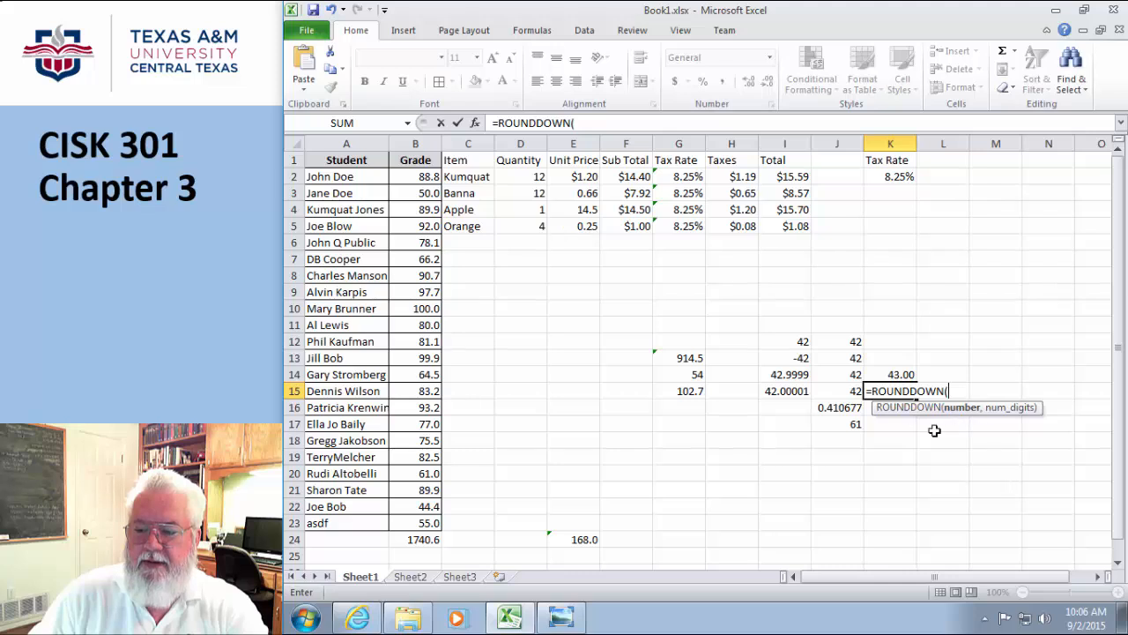
pyautogui.click(789, 391)
pyautogui.write(',')
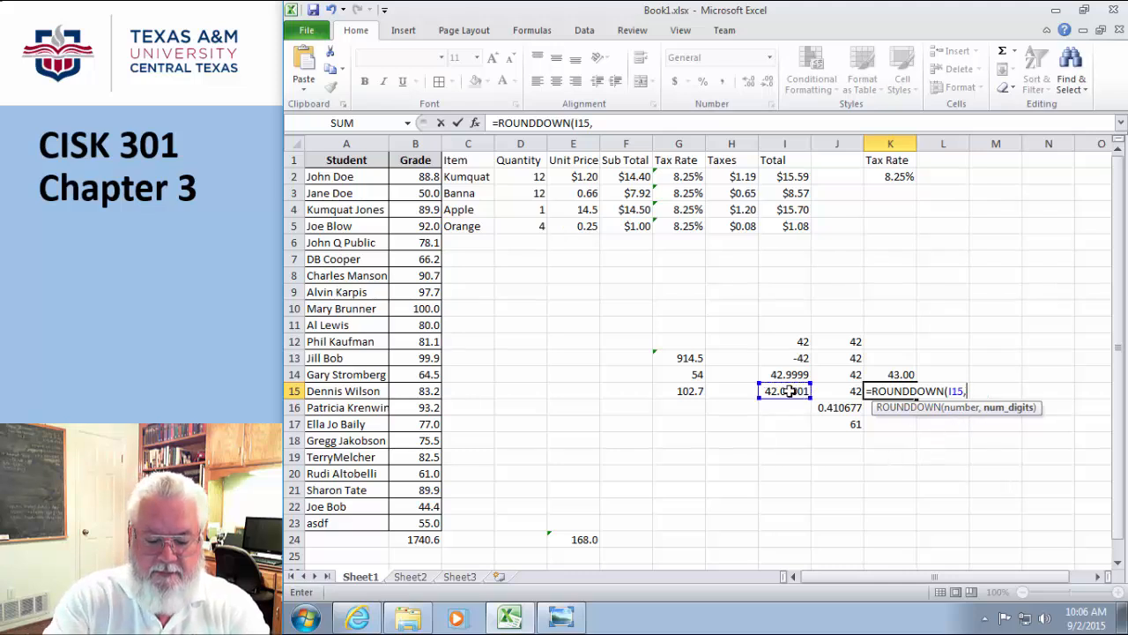
pyautogui.write('4')
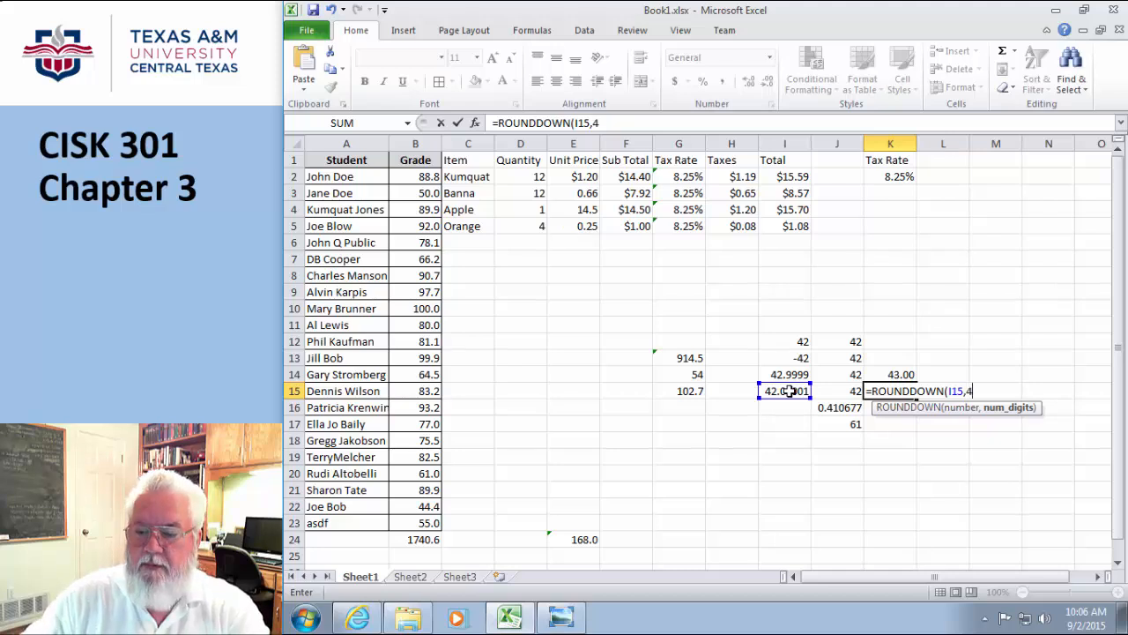
pyautogui.write(')')
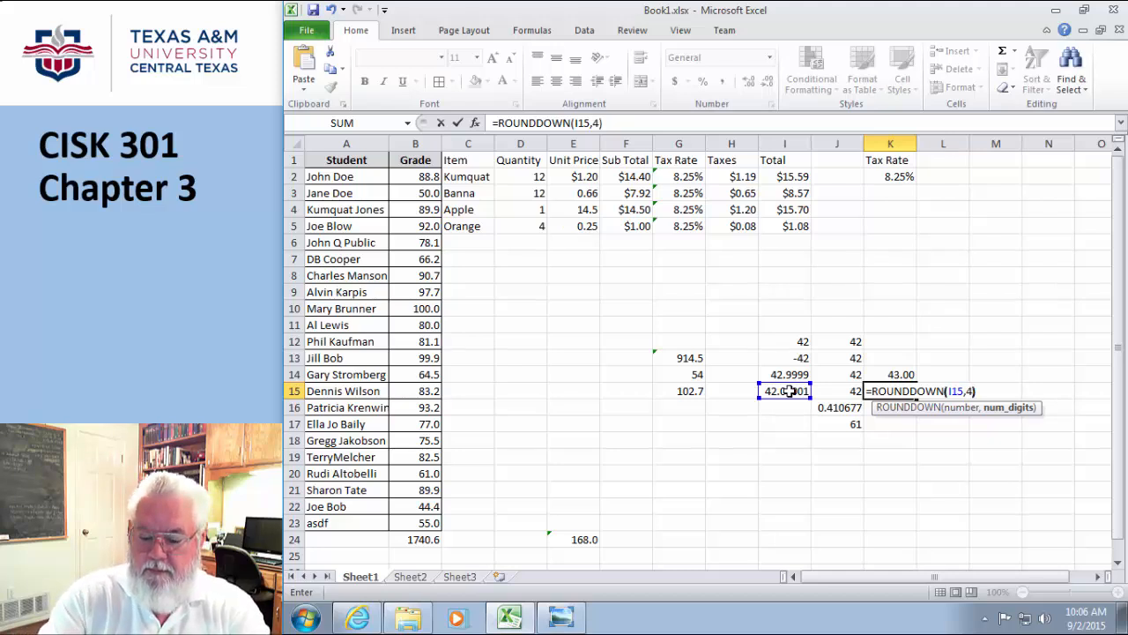
pyautogui.press('Return')
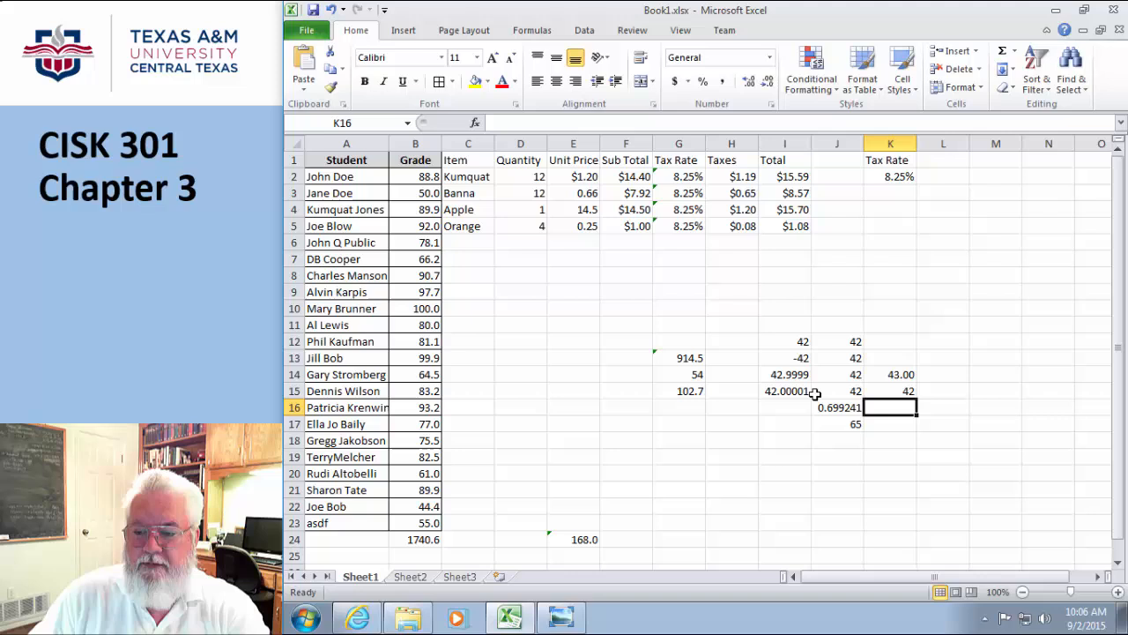
# Format the ROUNDDOWN result in cell K15 to show two decimal places.
pyautogui.click(908, 389)
pyautogui.click(749, 81)
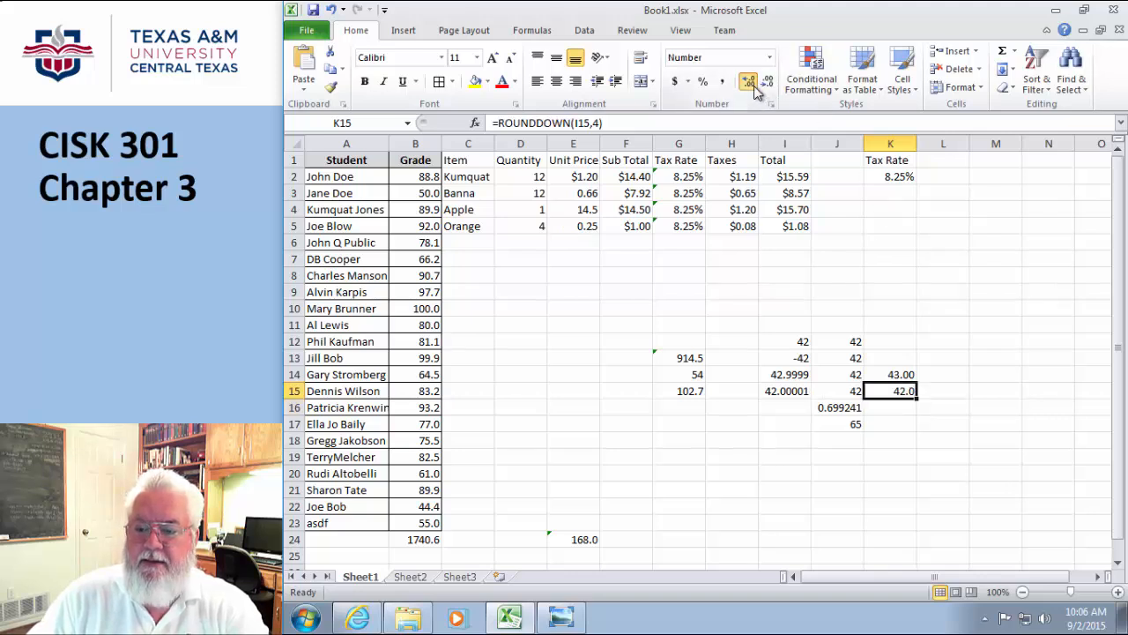
pyautogui.click(750, 81)
pyautogui.click(928, 521)
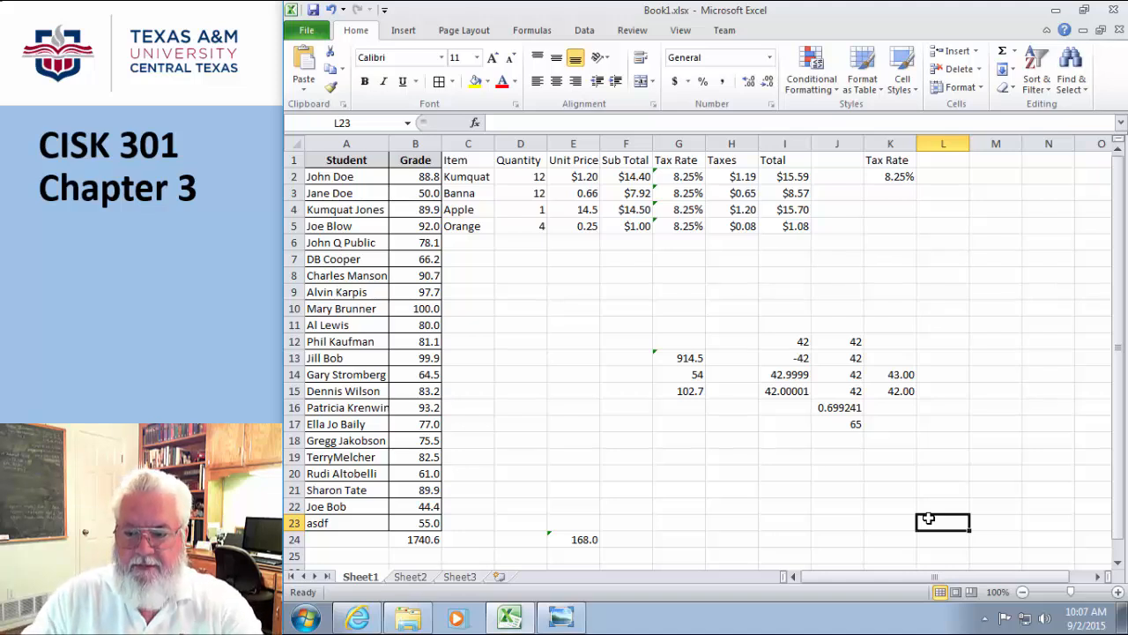
pyautogui.click(898, 406)
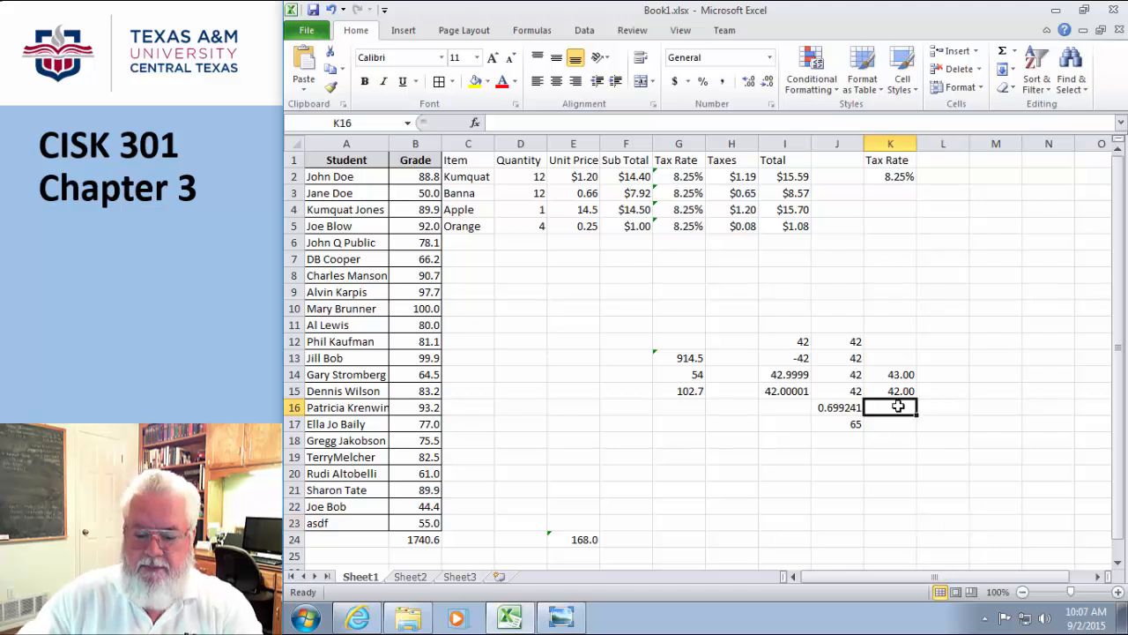
pyautogui.write('=')
pyautogui.press('Escape')
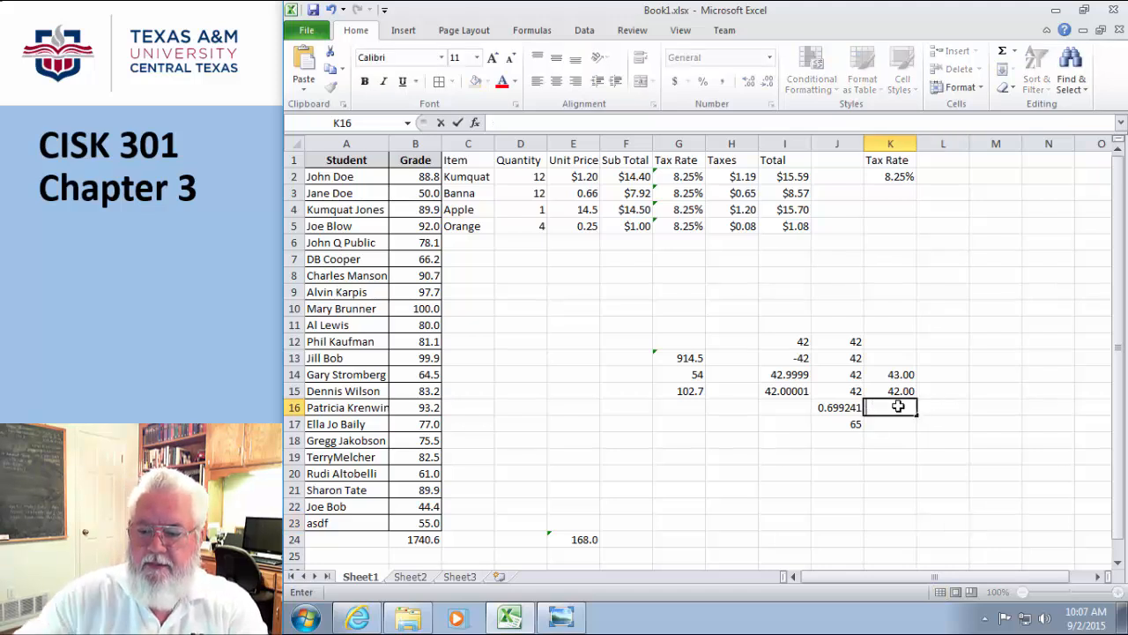
# Enter =ROUNDUP(I15,0) in cell L15 to round the I15 value up to a whole number.
pyautogui.click(958, 392)
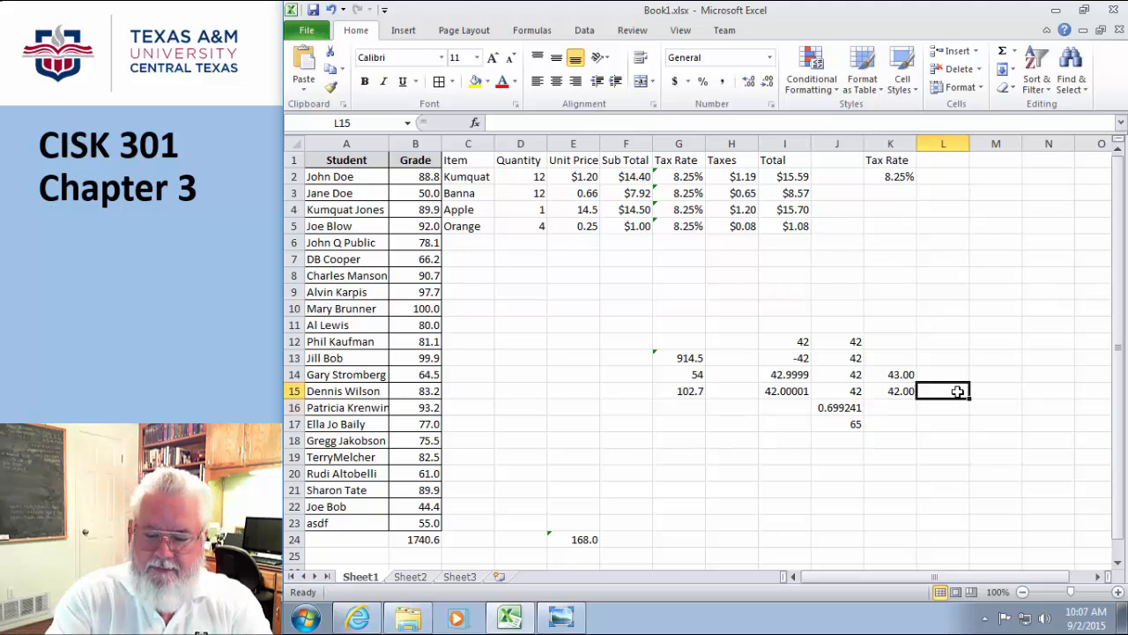
pyautogui.write('=RO')
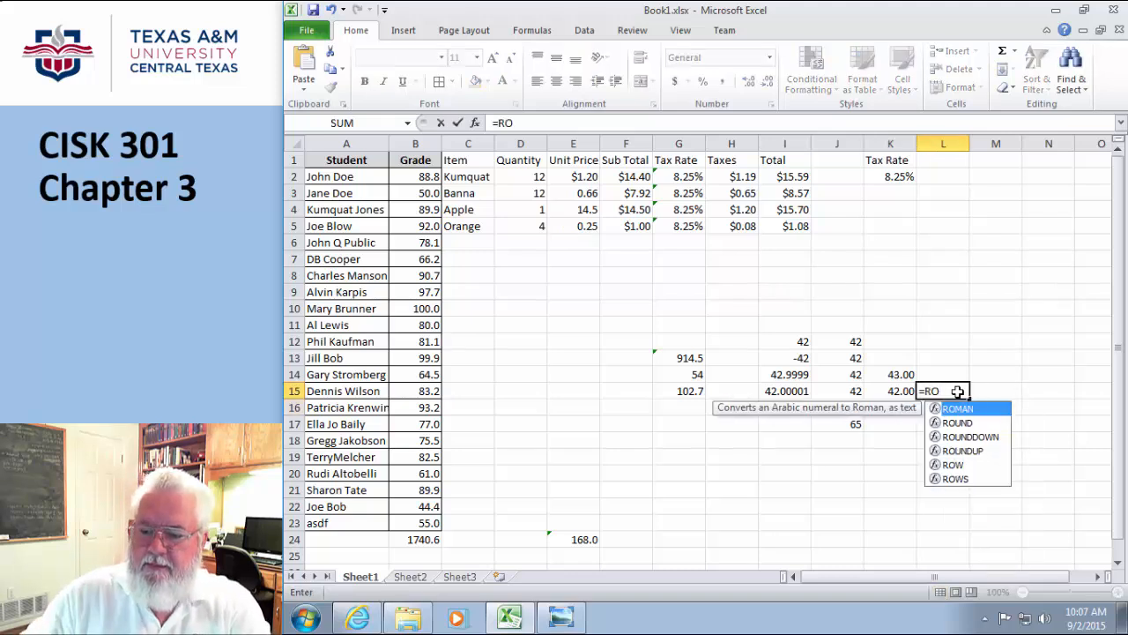
pyautogui.doubleClick(961, 450)
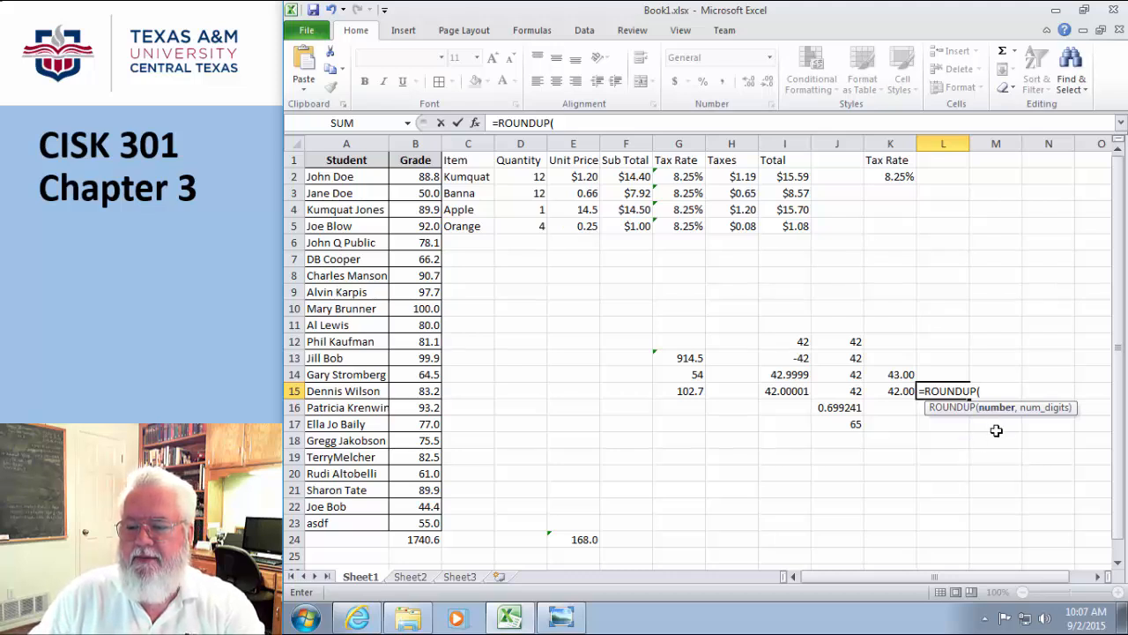
pyautogui.click(791, 395)
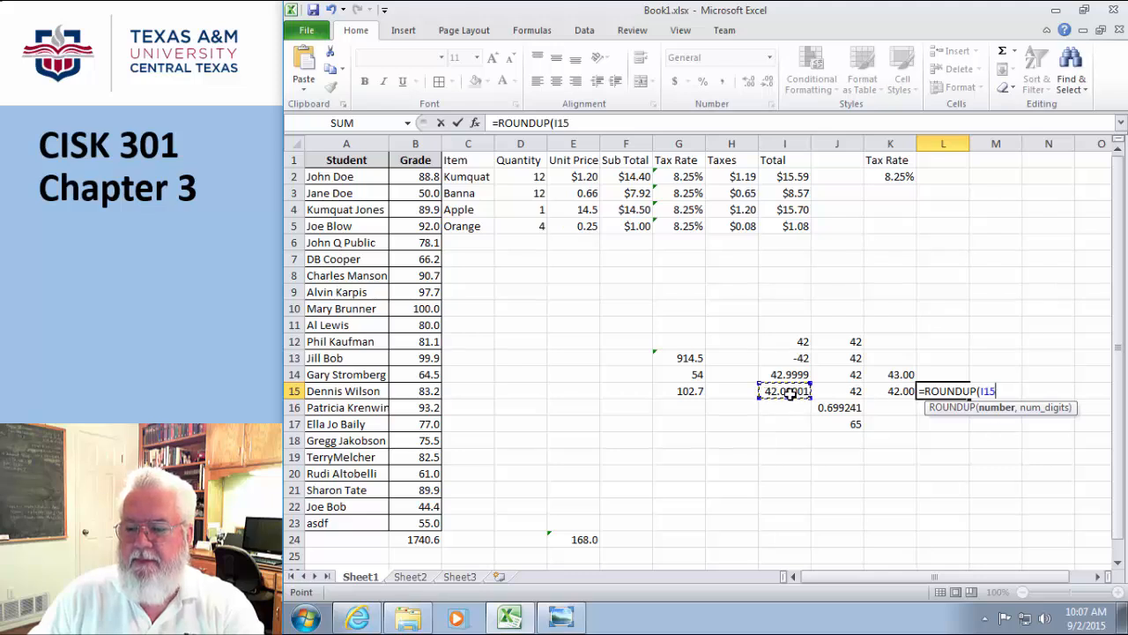
pyautogui.write(',')
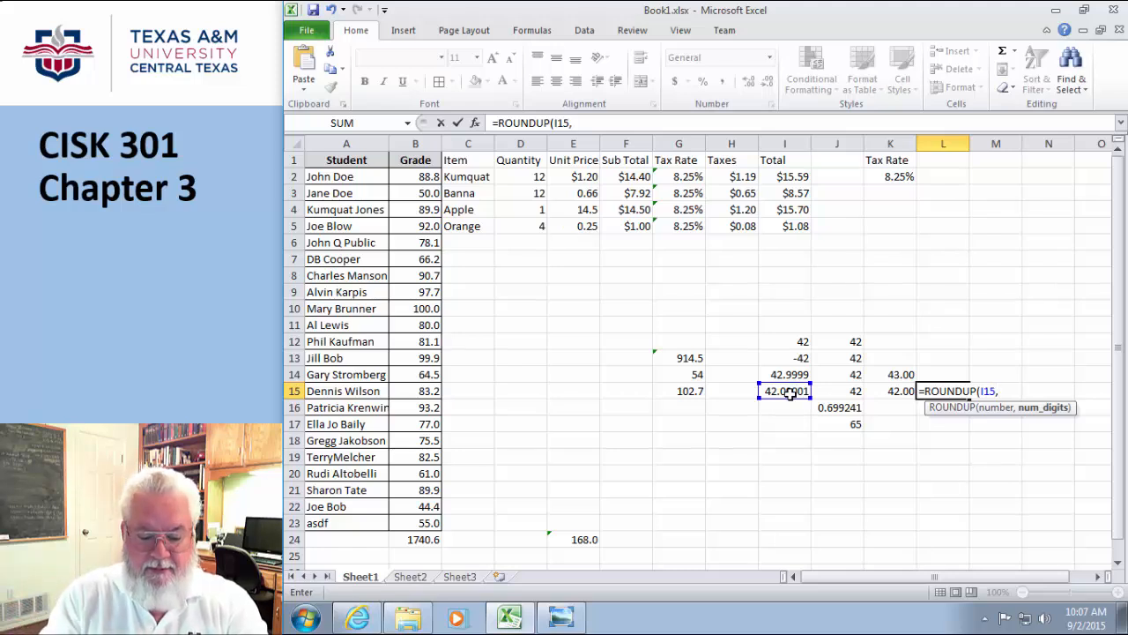
pyautogui.write('0)')
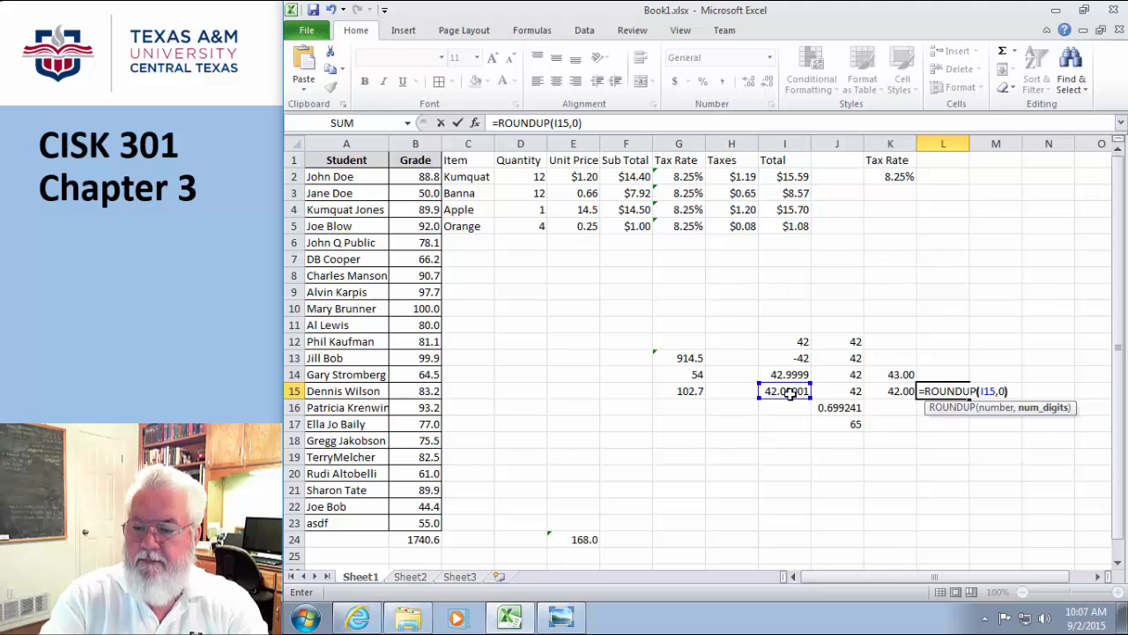
pyautogui.press('Return')
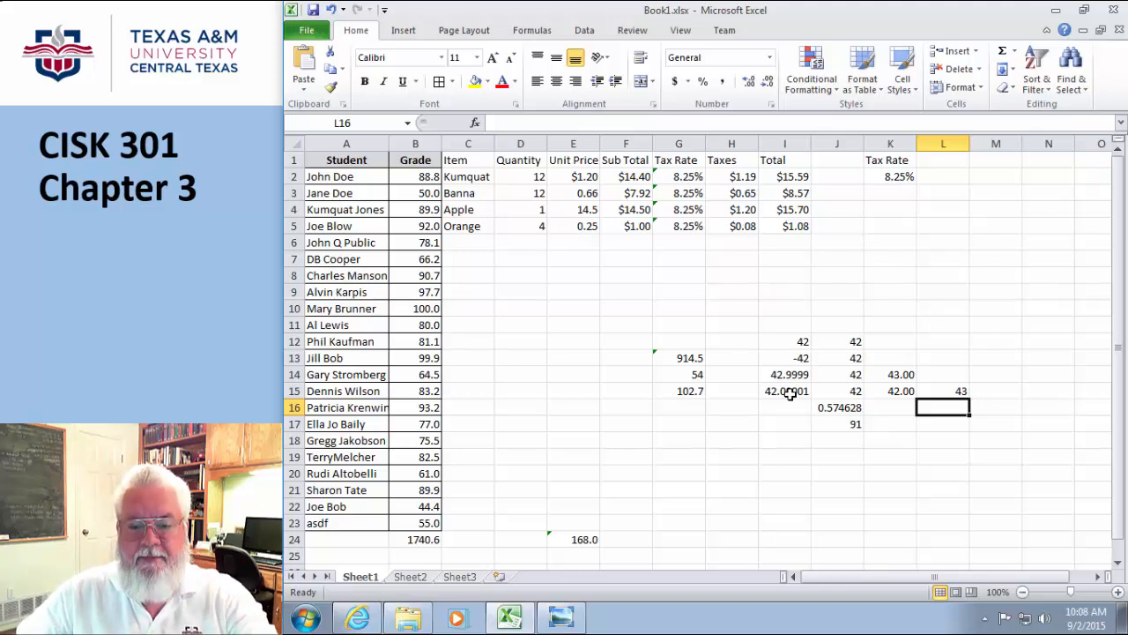
# Average the student grades by entering =AVERAGE(B2:B23) in cell B25.
pyautogui.click(406, 556)
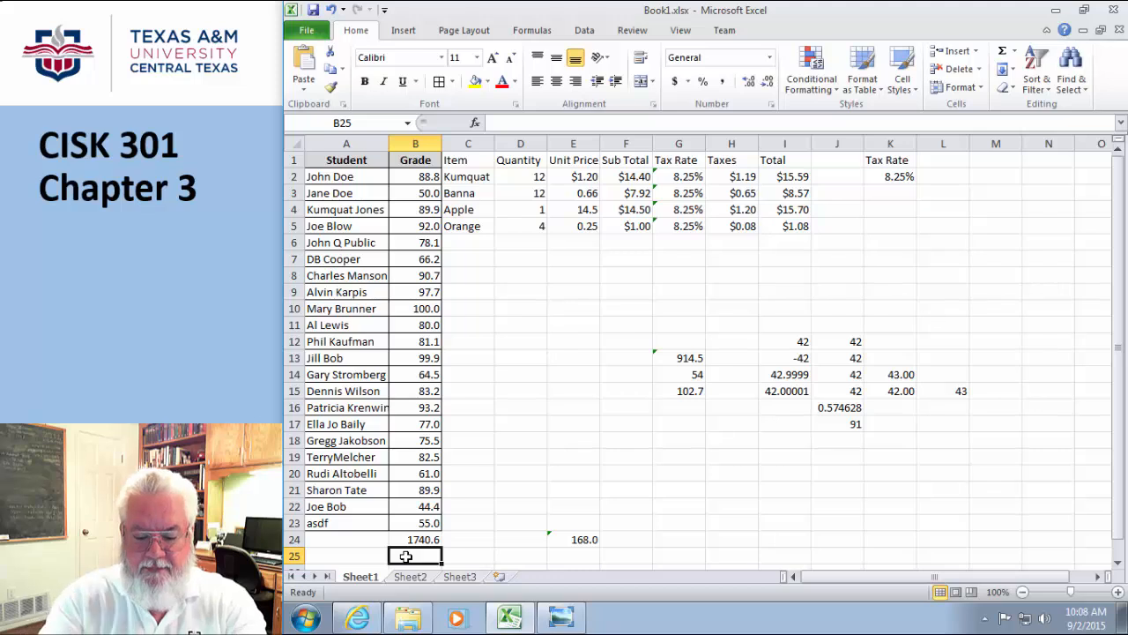
pyautogui.write('=AV')
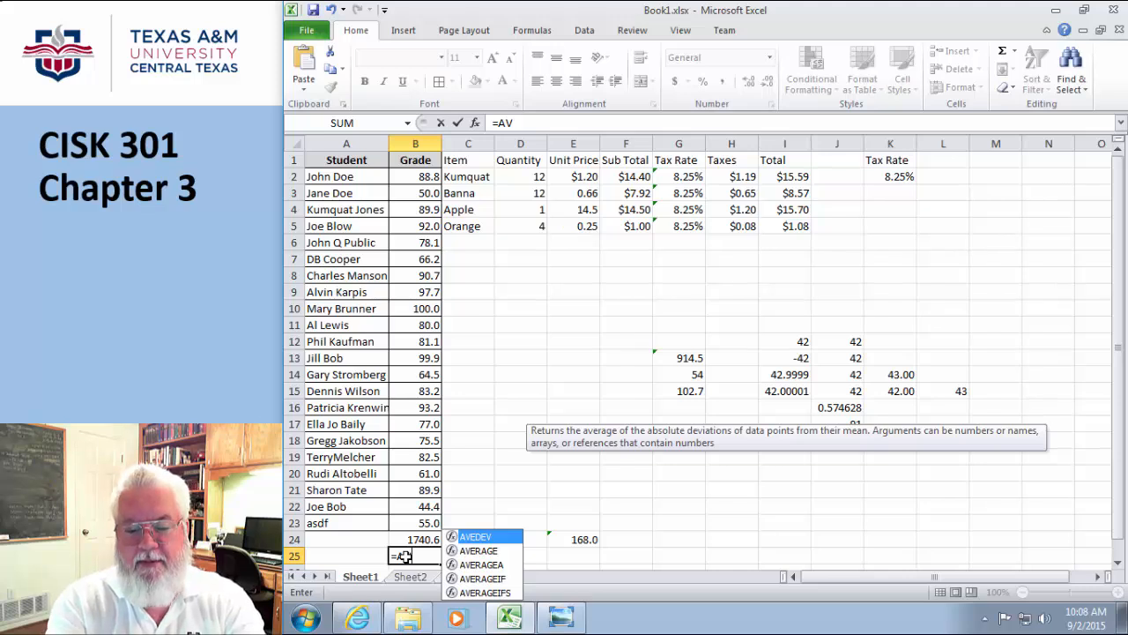
pyautogui.write('ERAGE')
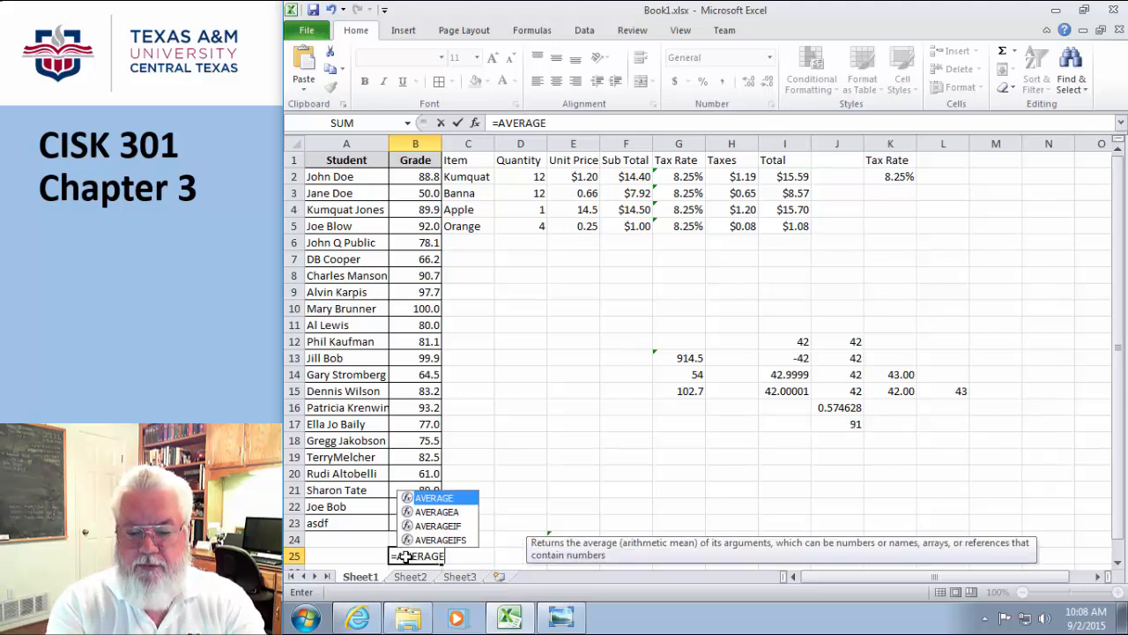
pyautogui.write('(')
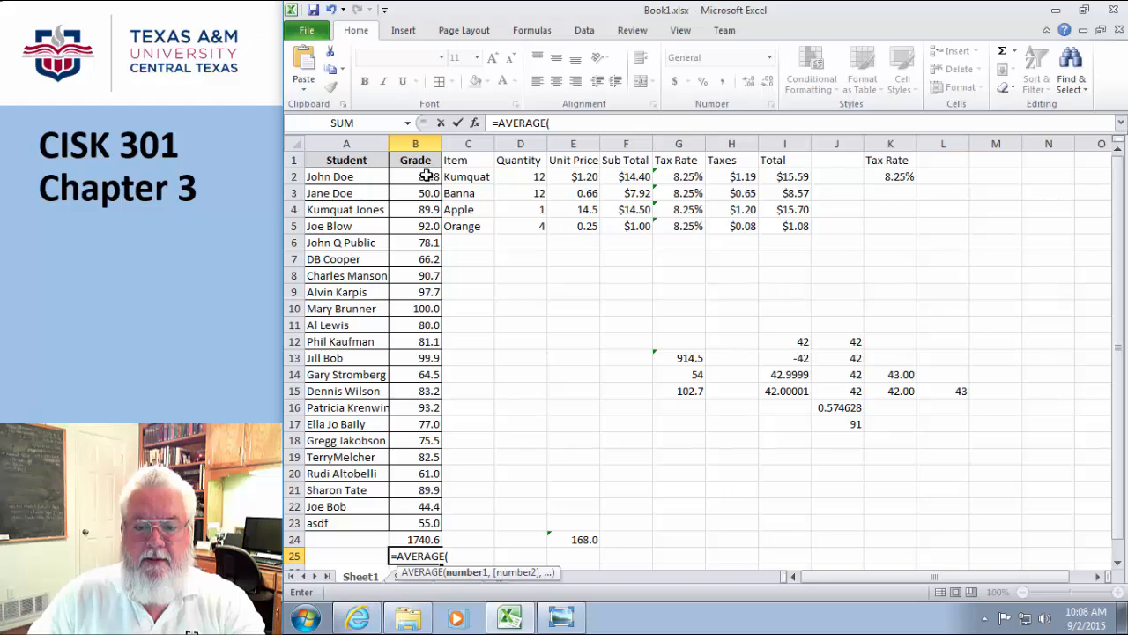
pyautogui.moveTo(429, 176); pyautogui.dragTo(421, 522)
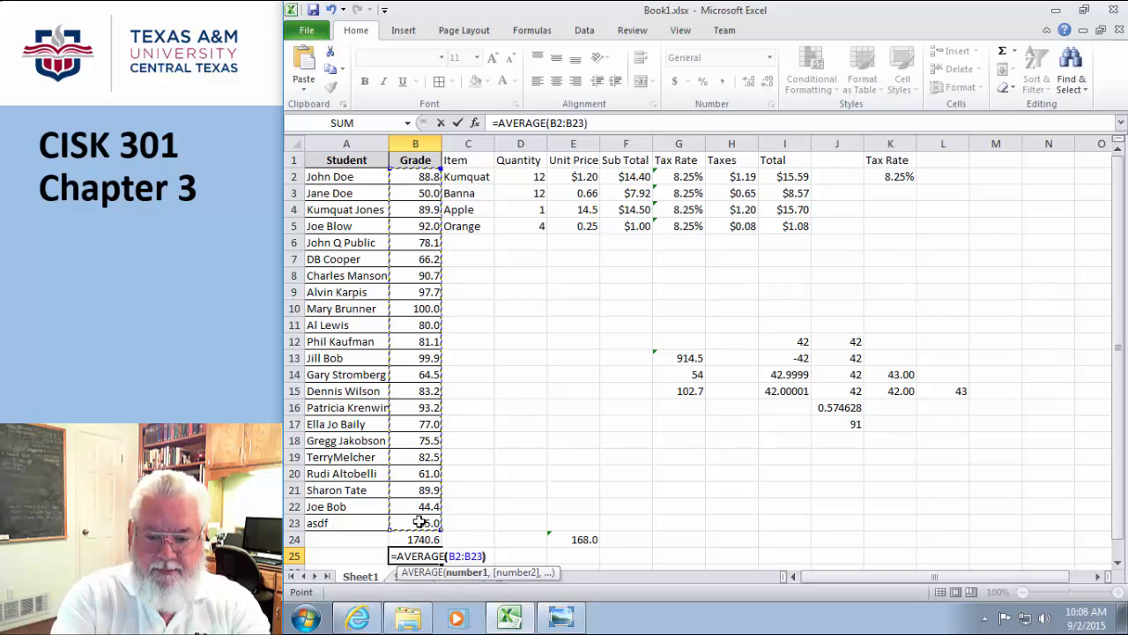
pyautogui.press('Return')
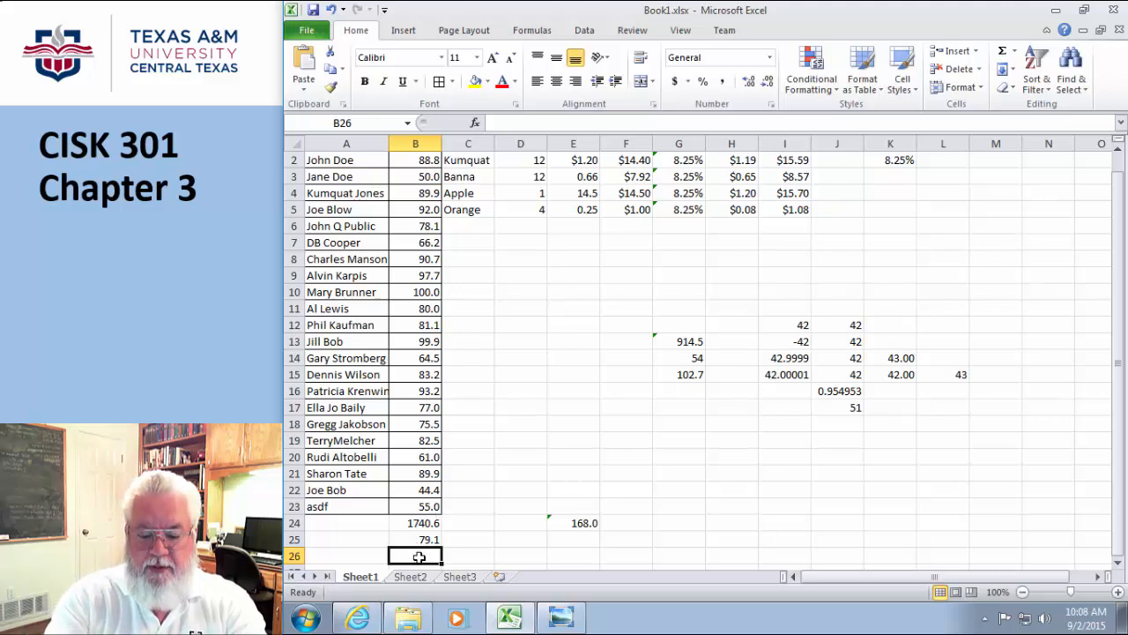
# Count the numeric grades by entering =COUNT(B2:B23) in cell B26.
pyautogui.write('=CO')
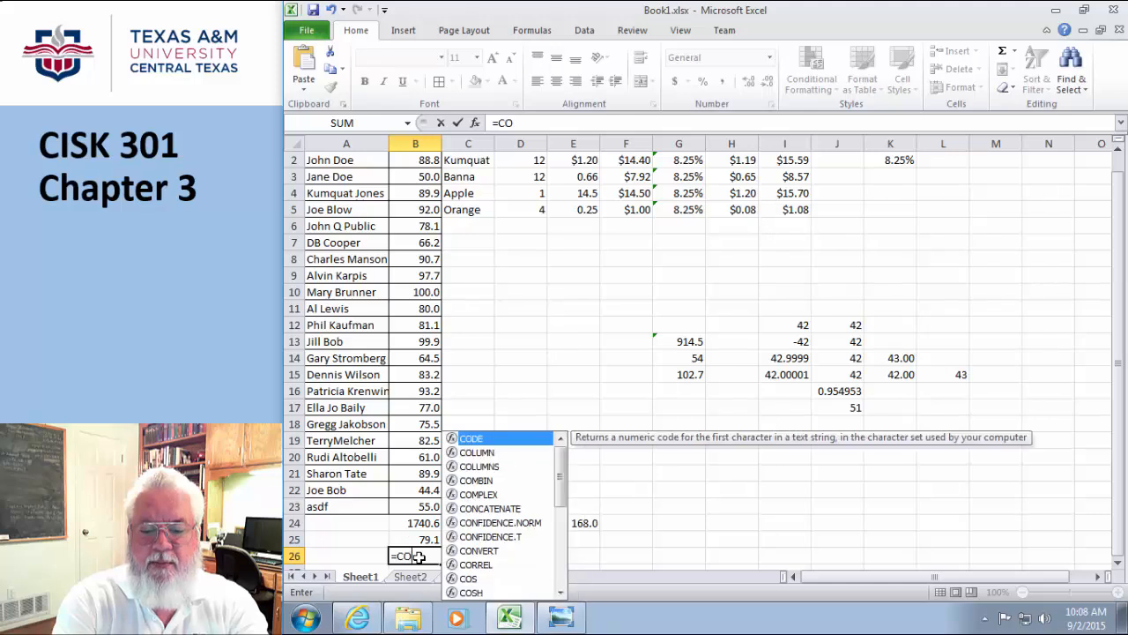
pyautogui.write('UNT(')
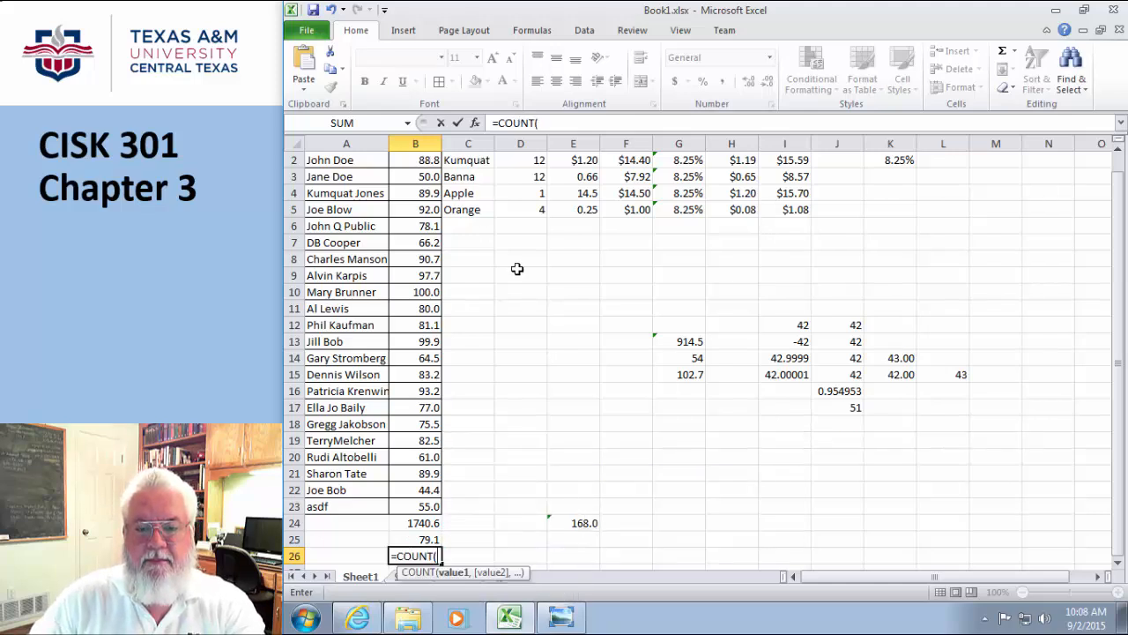
pyautogui.scroll(1, 517, 267)
pyautogui.moveTo(426, 177); pyautogui.dragTo(413, 527)
pyautogui.write(')')
pyautogui.press('Return')
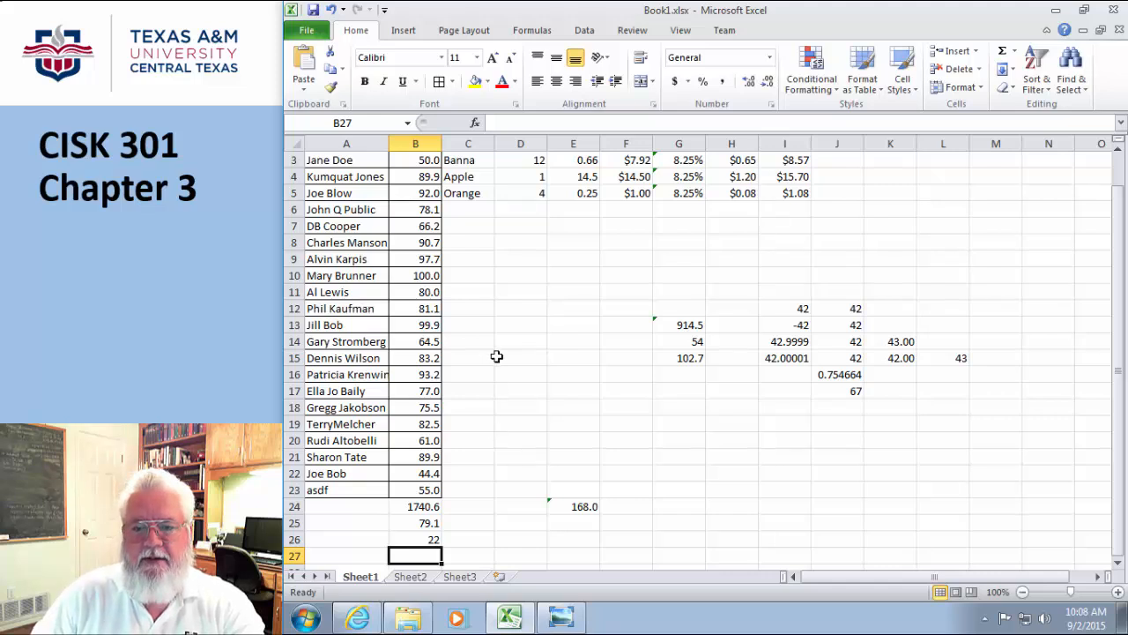
# Enter =COUNT(C2:C5) in cell C6 to apply COUNT to the text entries in the Item column.
pyautogui.scroll(1, 496, 359)
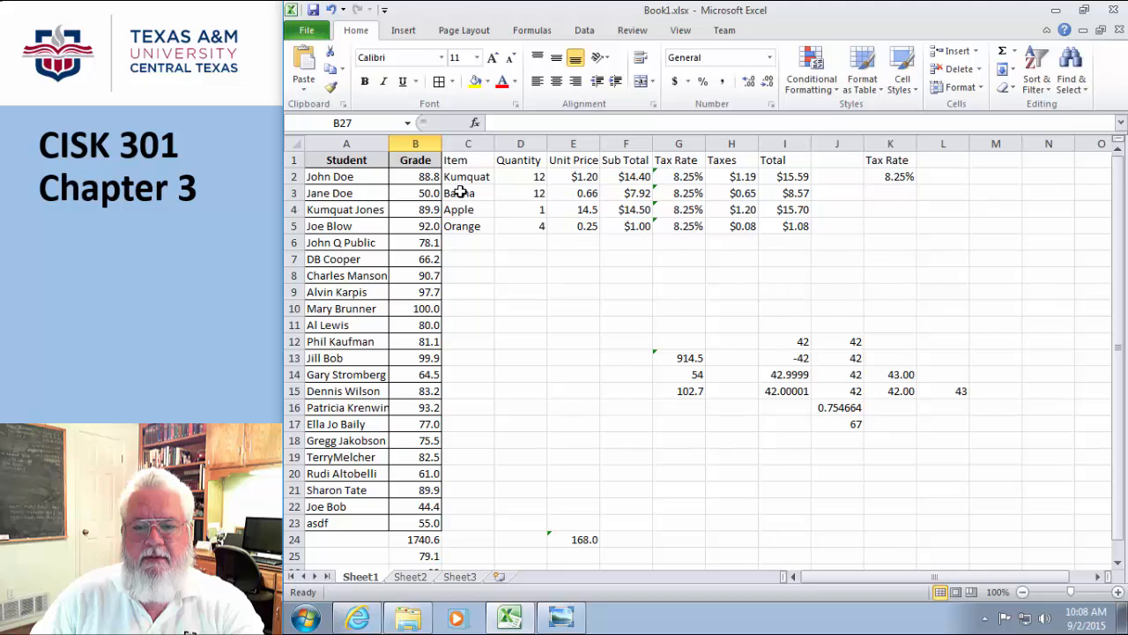
pyautogui.click(464, 243)
pyautogui.write('=')
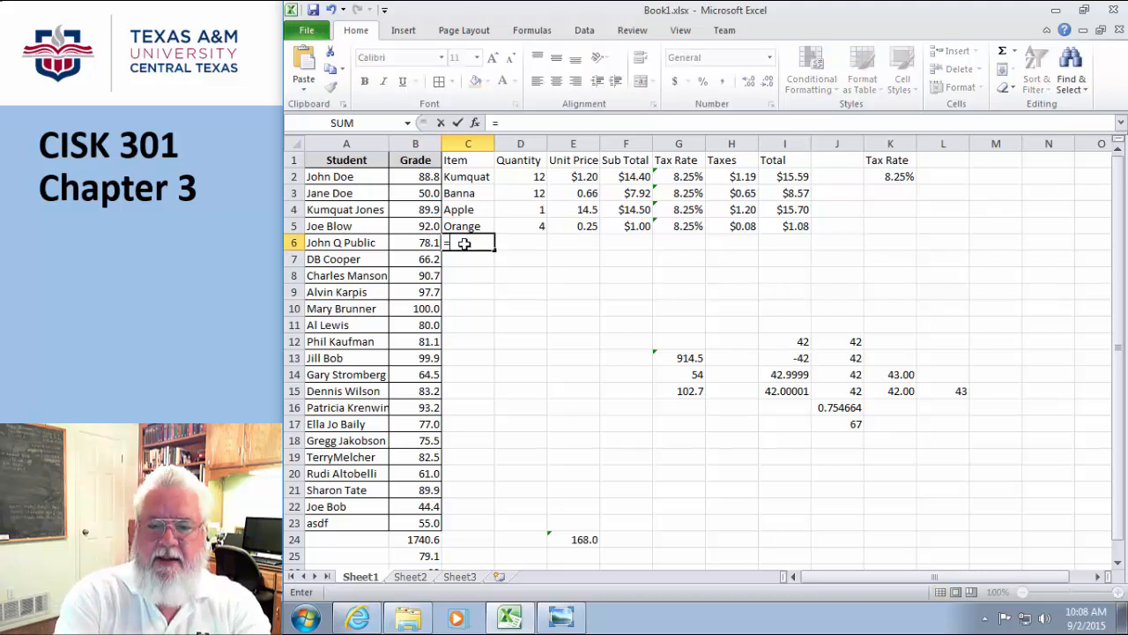
pyautogui.write('Co')
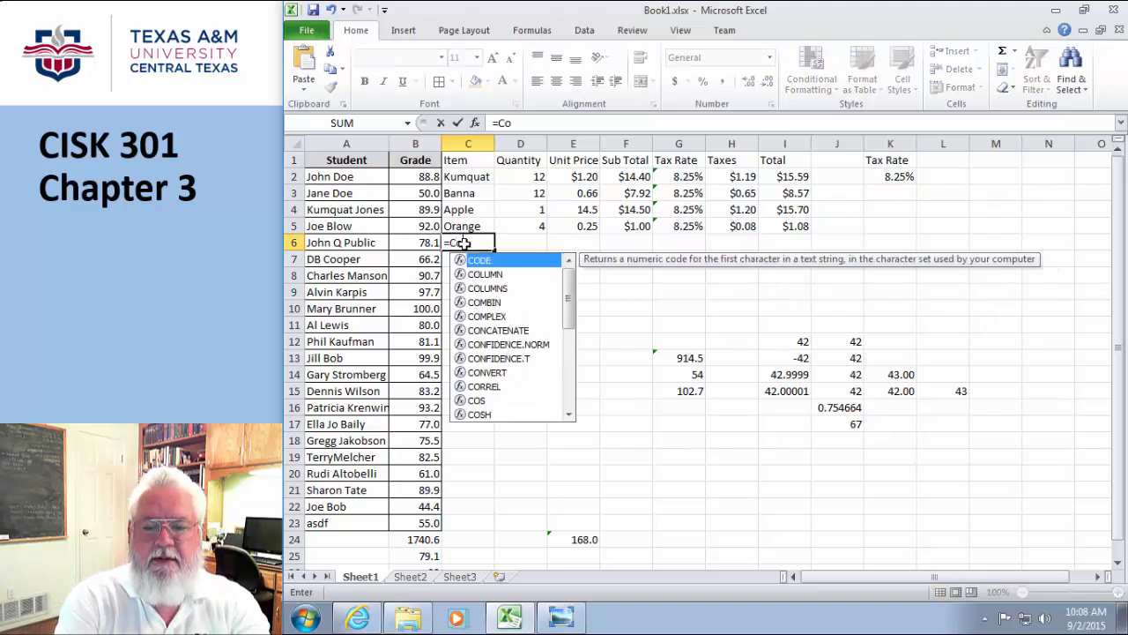
pyautogui.write('unt(')
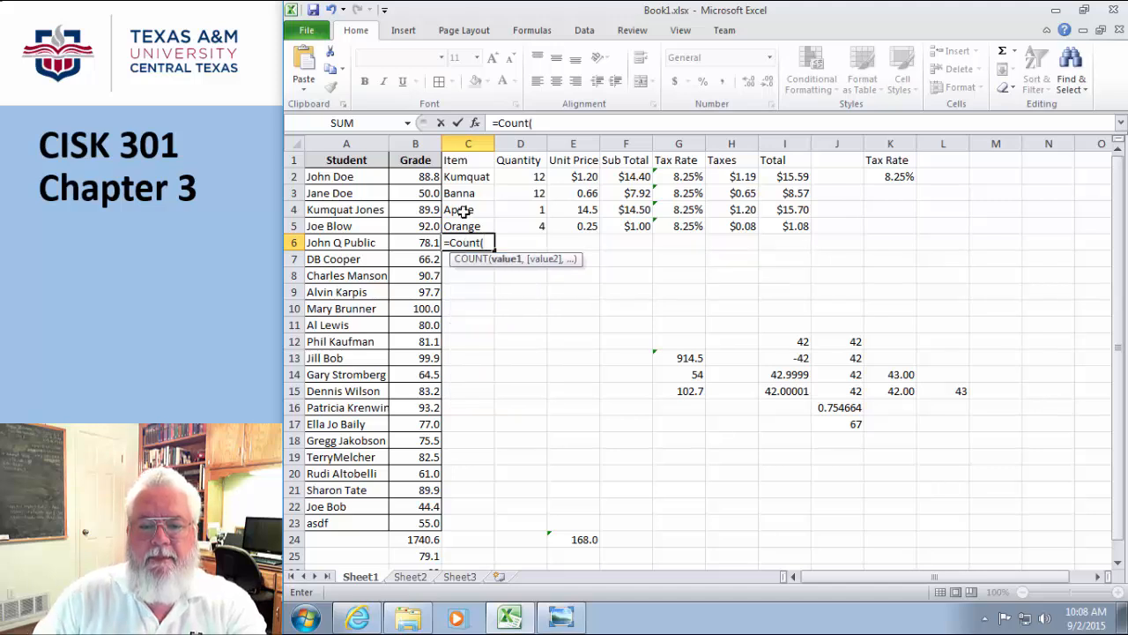
pyautogui.moveTo(464, 175); pyautogui.dragTo(464, 220)
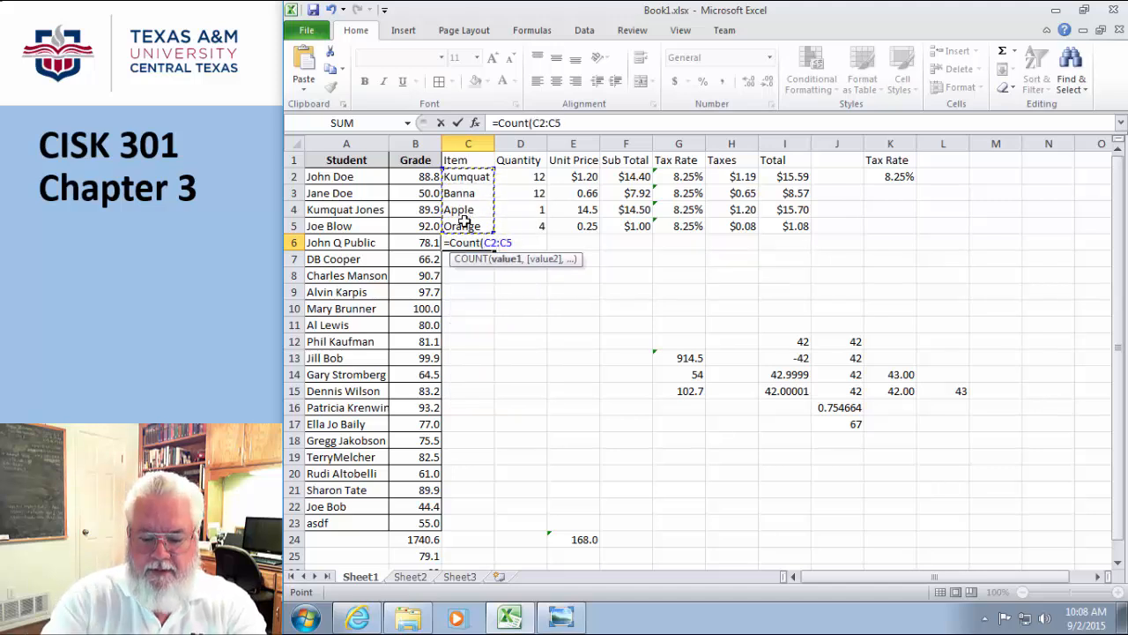
pyautogui.write(')')
pyautogui.press('Return')
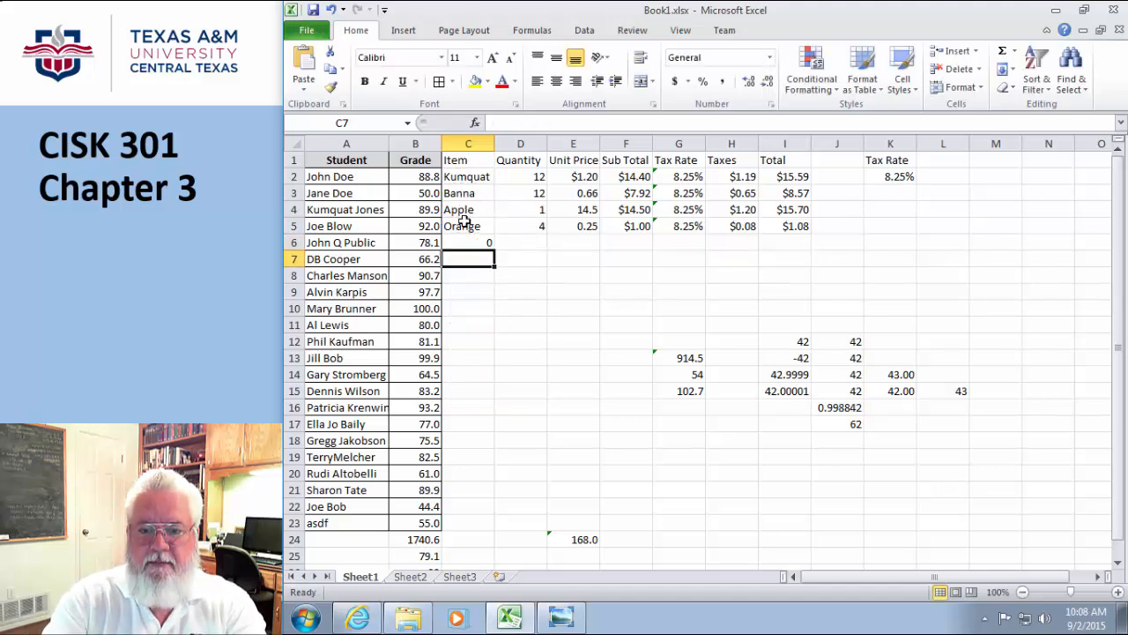
pyautogui.click(547, 319)
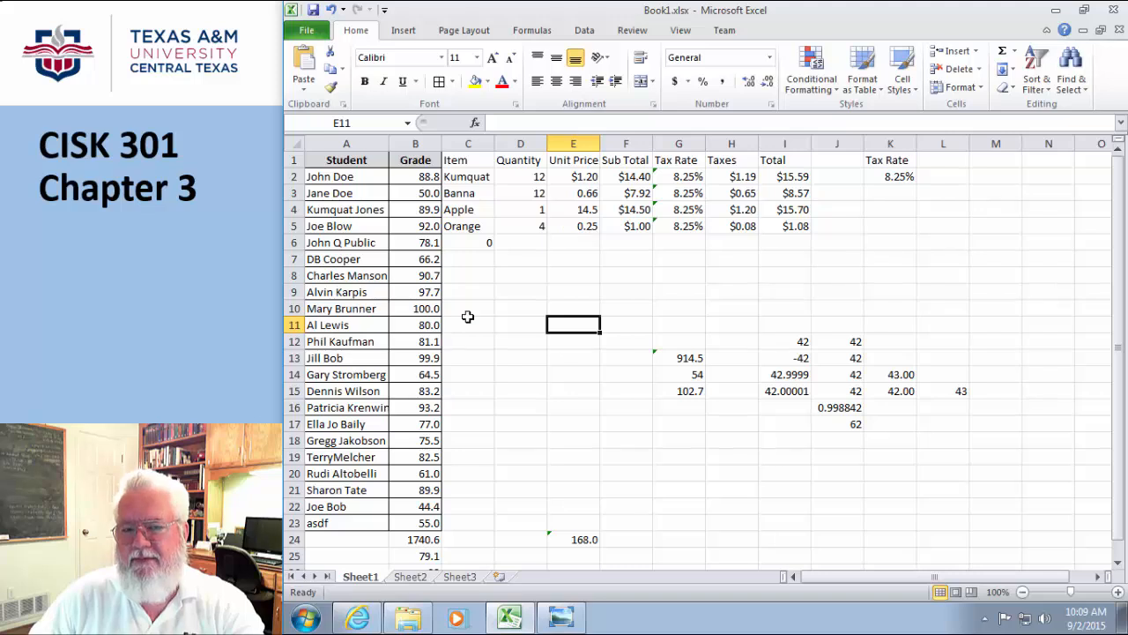
# Enter the date 12/25/2015 in cell M2 of Sheet1.
pyautogui.click(993, 176)
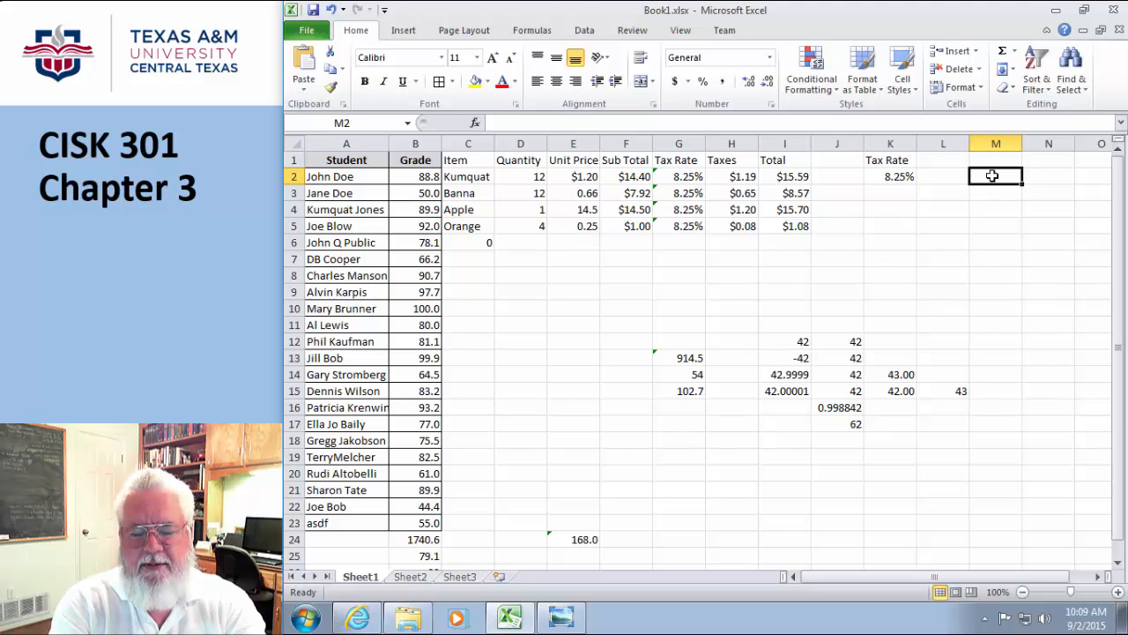
pyautogui.write('12/2')
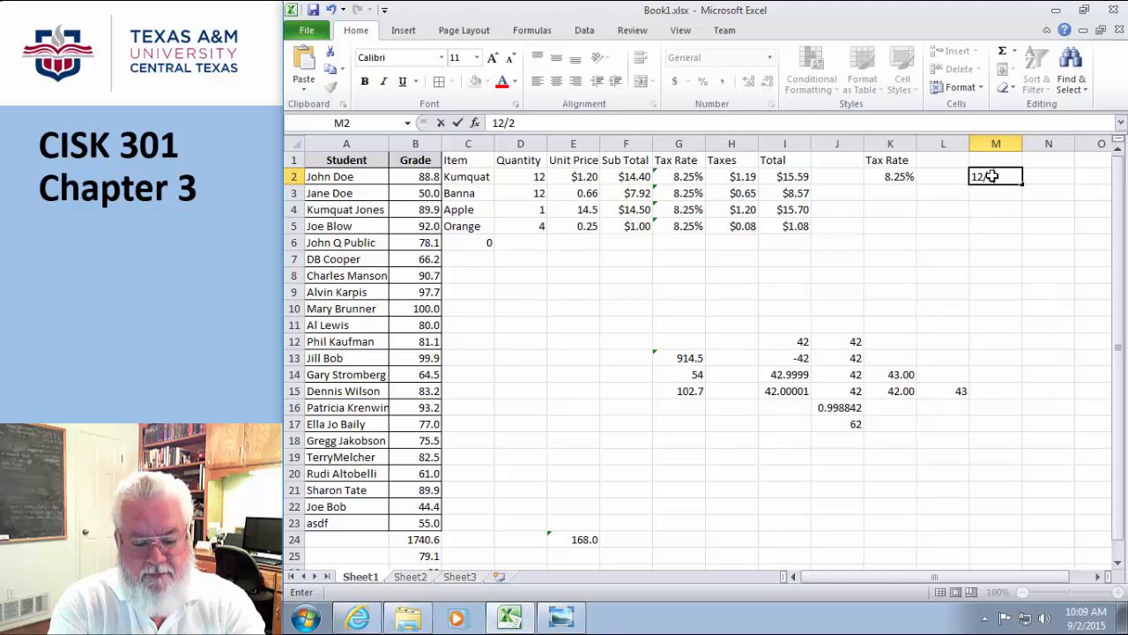
pyautogui.write('5/210')
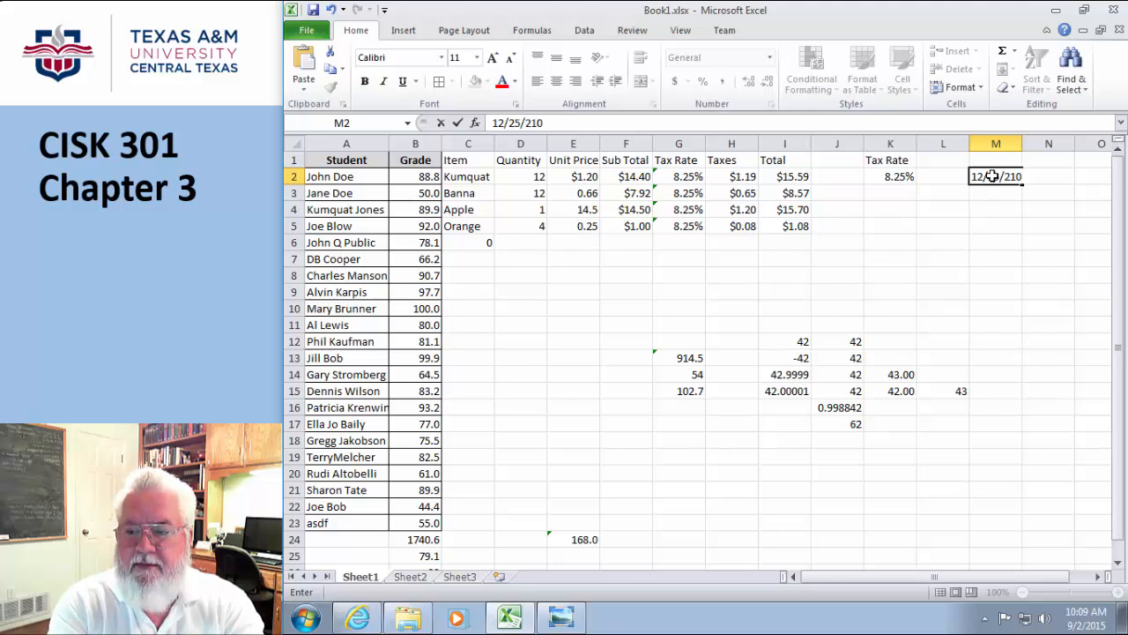
pyautogui.write('5')
pyautogui.press('BackSpace')
pyautogui.press('BackSpace')
pyautogui.press('BackSpace')
pyautogui.write('05')
pyautogui.press('BackSpace')
pyautogui.write('1')
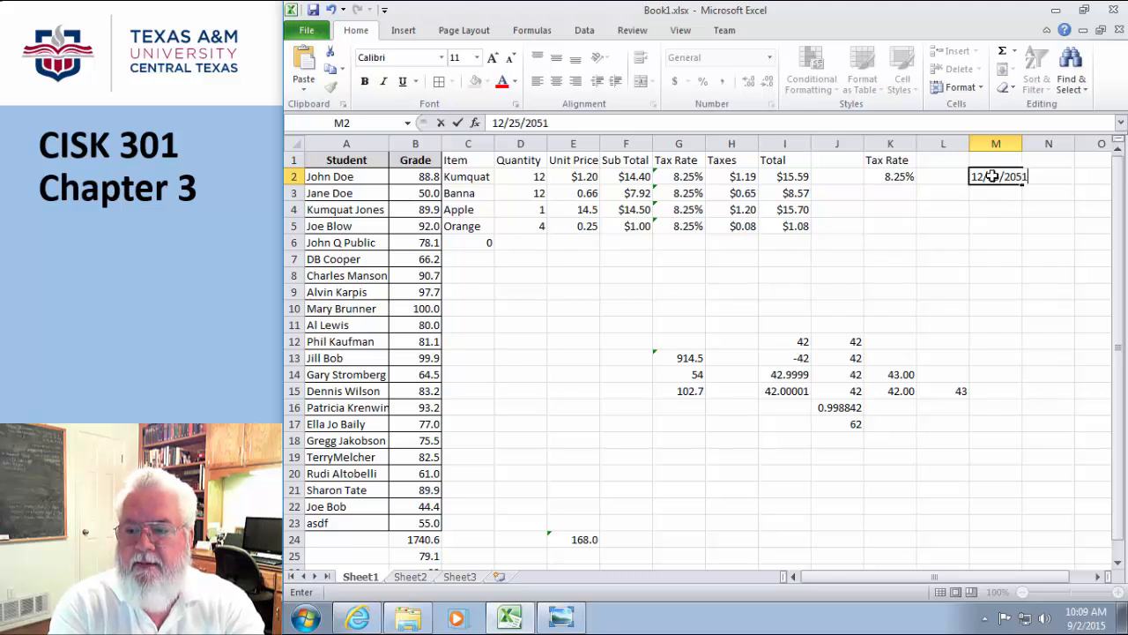
pyautogui.press('BackSpace')
pyautogui.write('15')
pyautogui.press('Return')
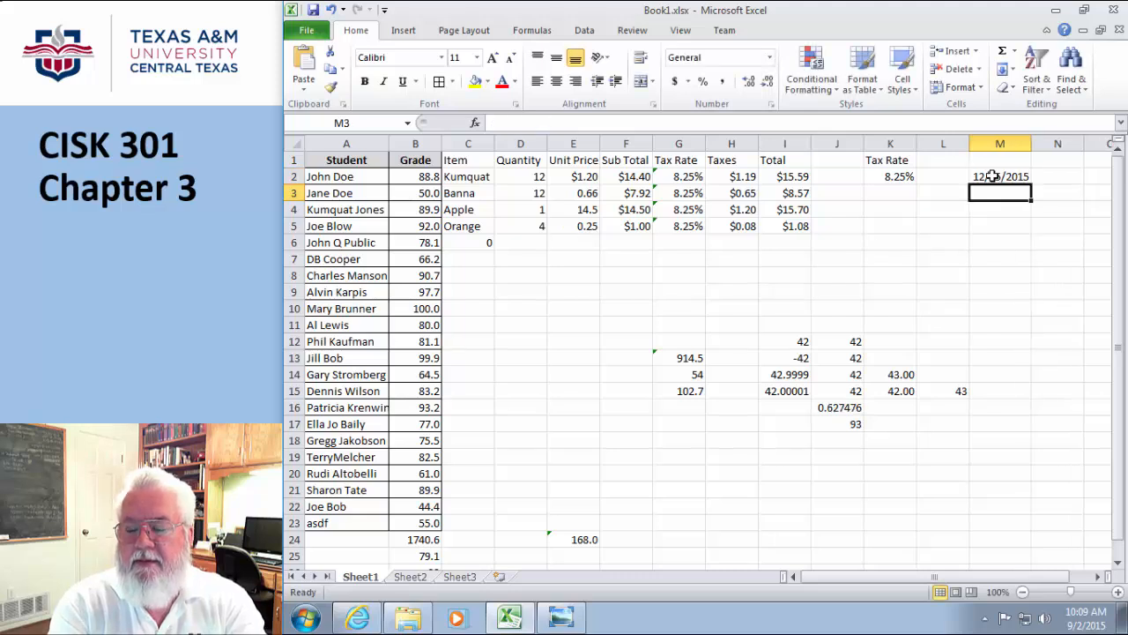
# Enter the time 12:30 PM in cell N2, next to the date.
pyautogui.click(1049, 176)
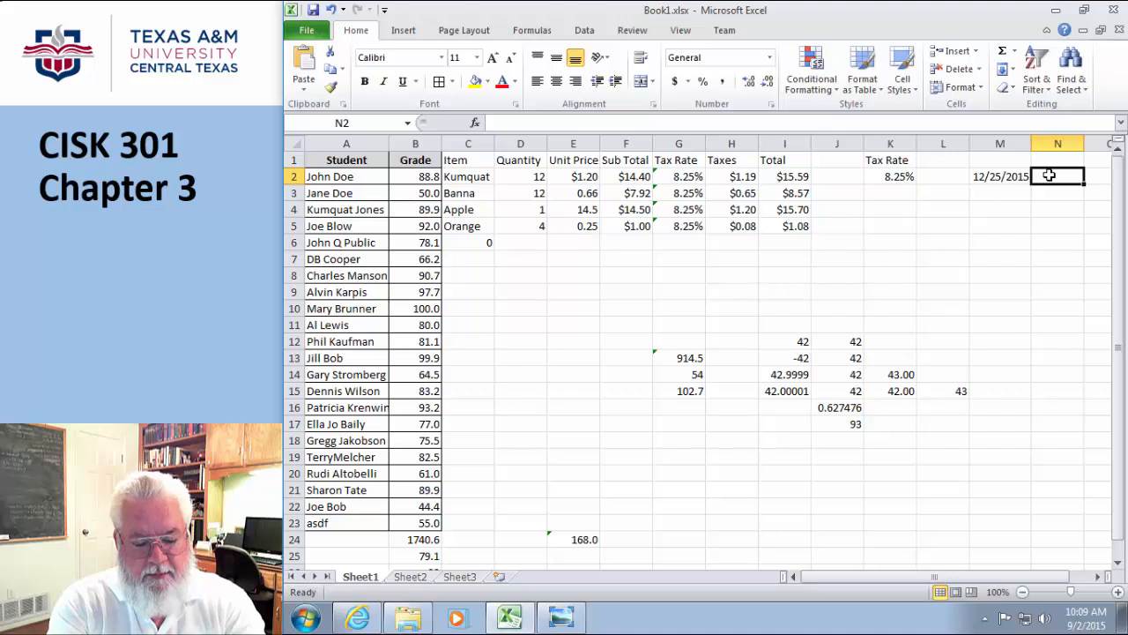
pyautogui.write('12')
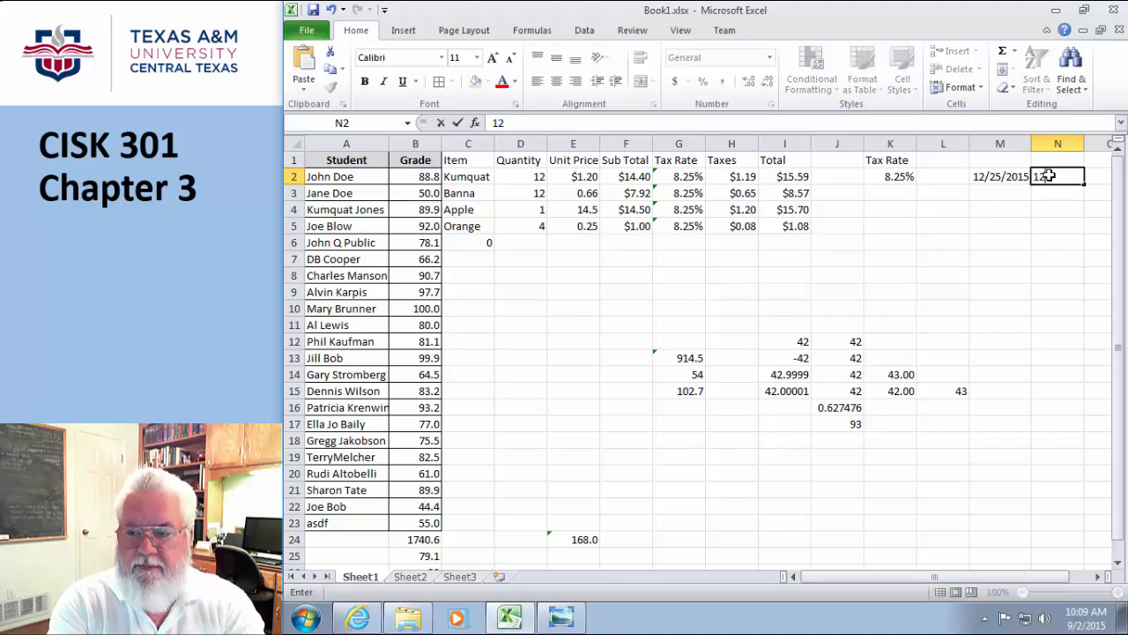
pyautogui.write(':30 PM')
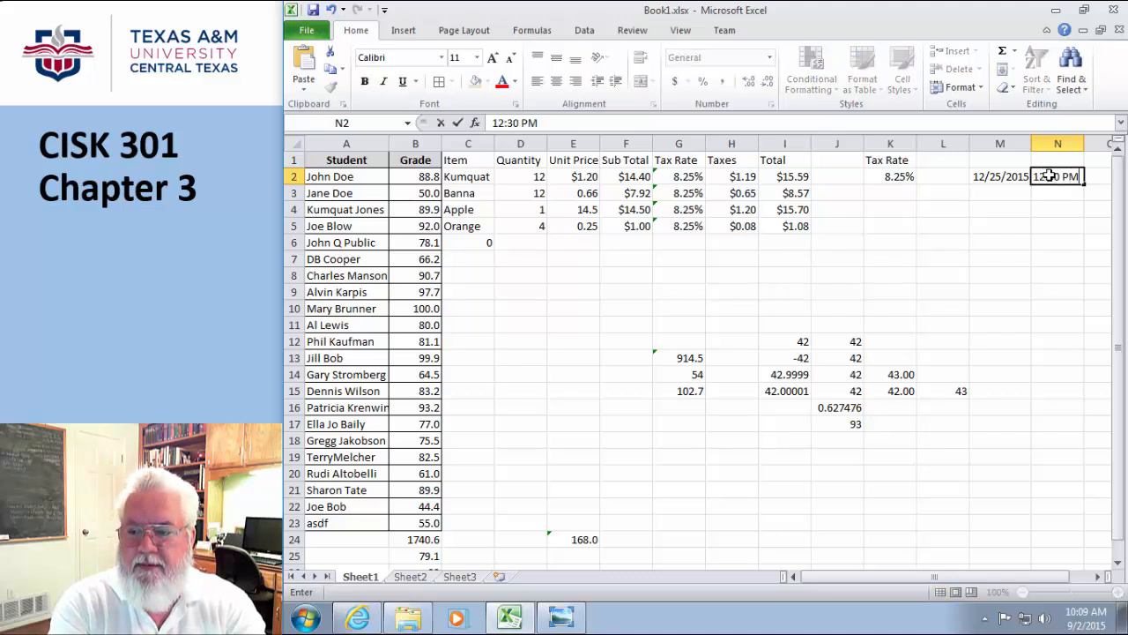
pyautogui.press('Return')
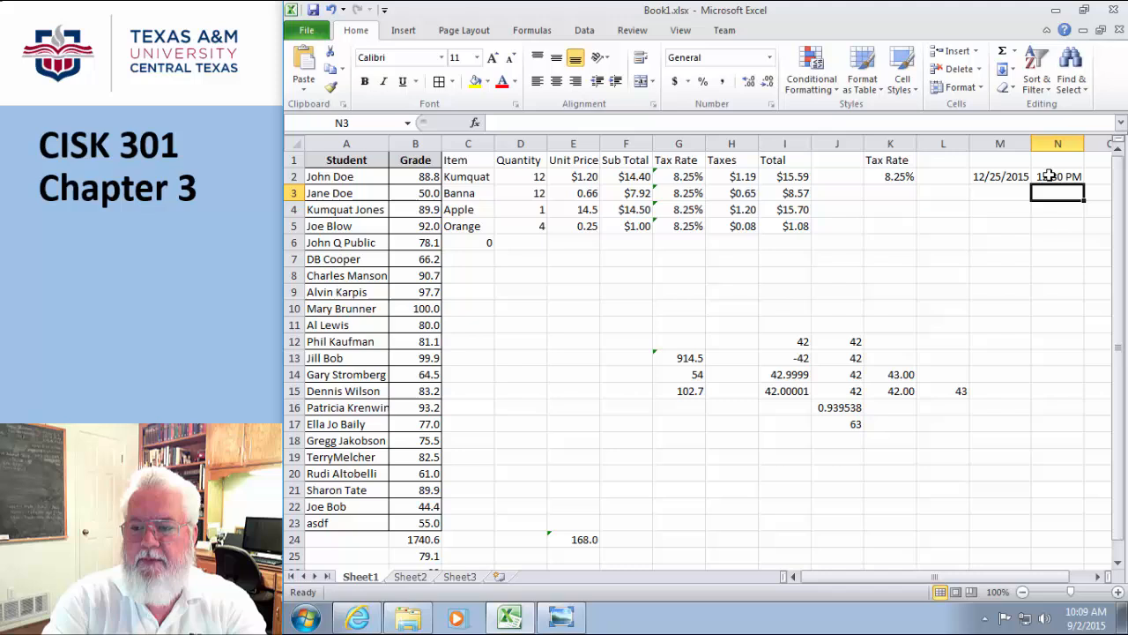
# Enter =COUNT(M2:M5) in cell M6 to apply COUNT to the date column.
pyautogui.click(996, 244)
pyautogui.write('=Count(')
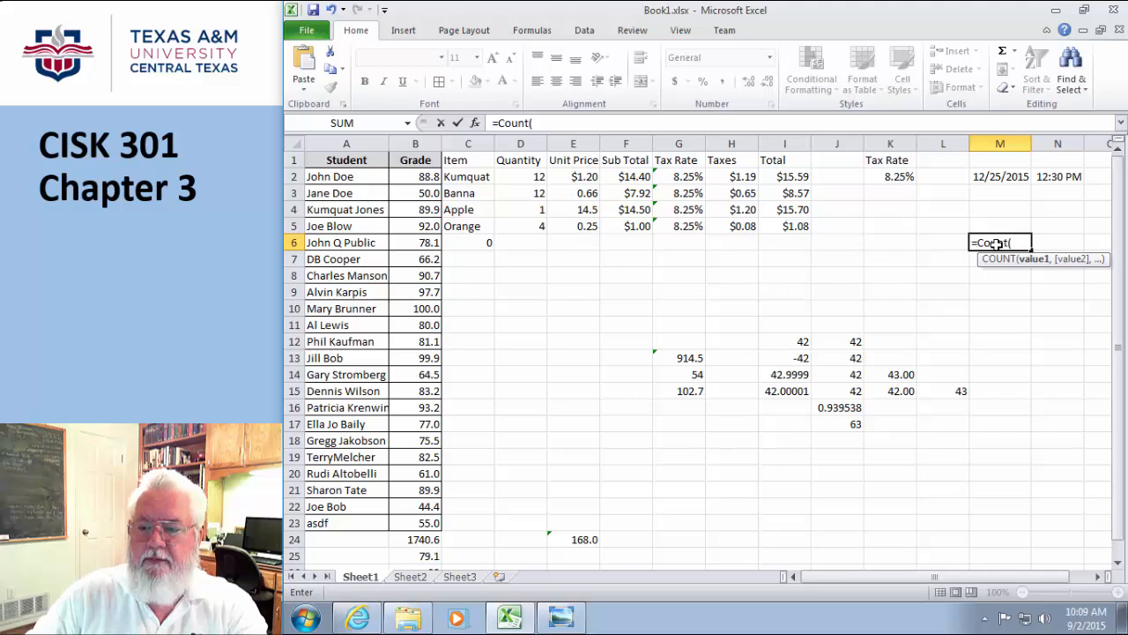
pyautogui.moveTo(1000, 175); pyautogui.dragTo(997, 221)
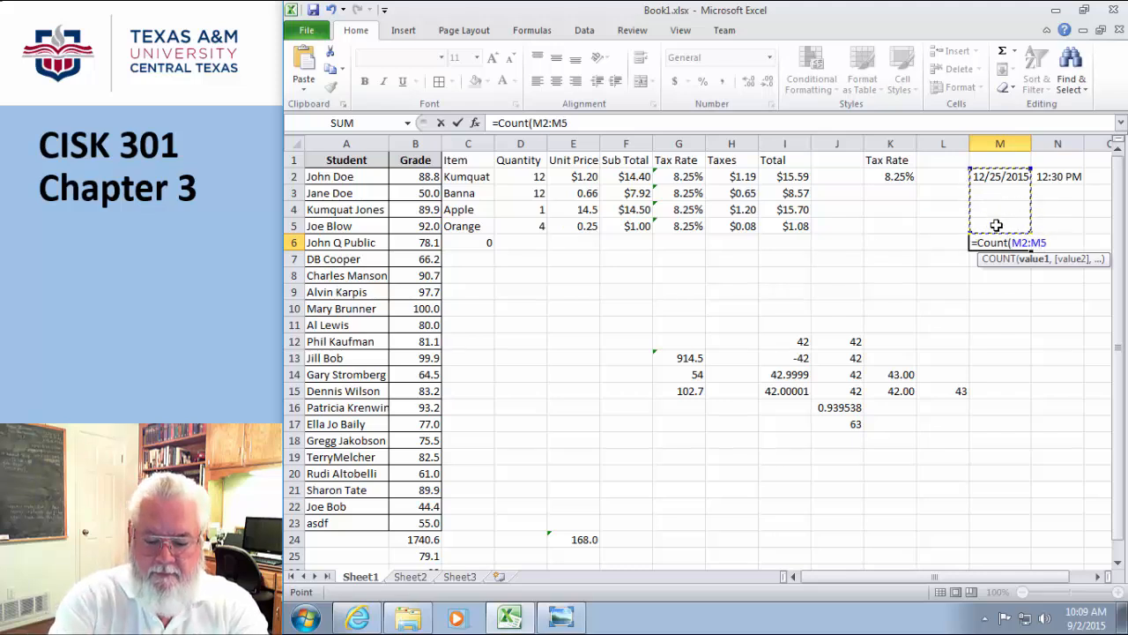
pyautogui.write(')')
pyautogui.press('Return')
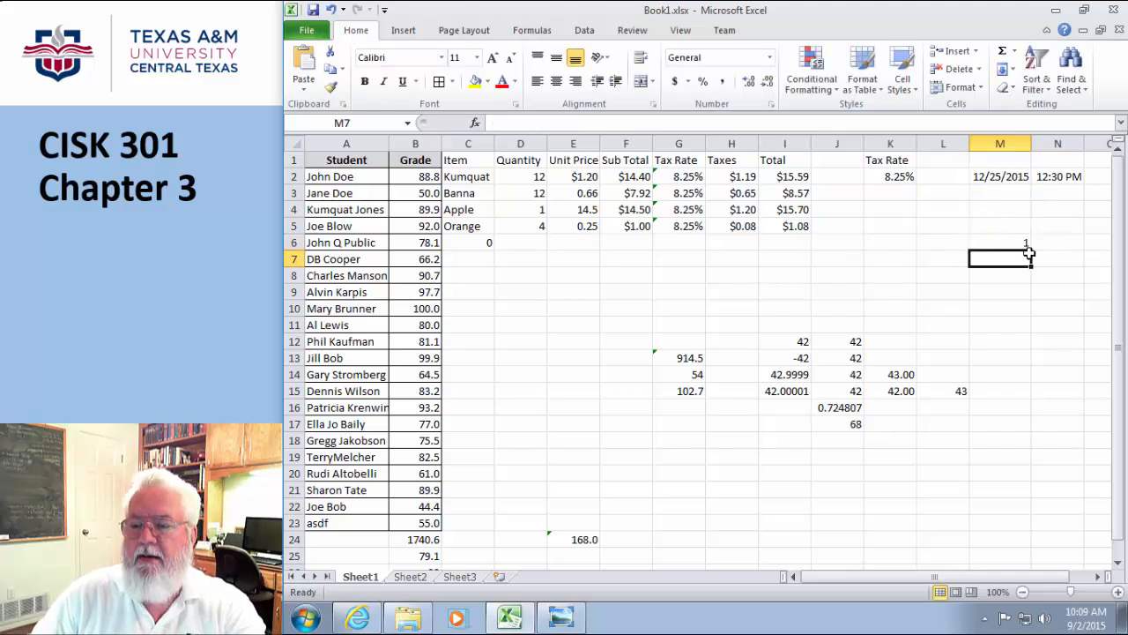
# Copy the COUNT formula from cell M6 to N6 so it covers the time column.
pyautogui.click(1009, 245)
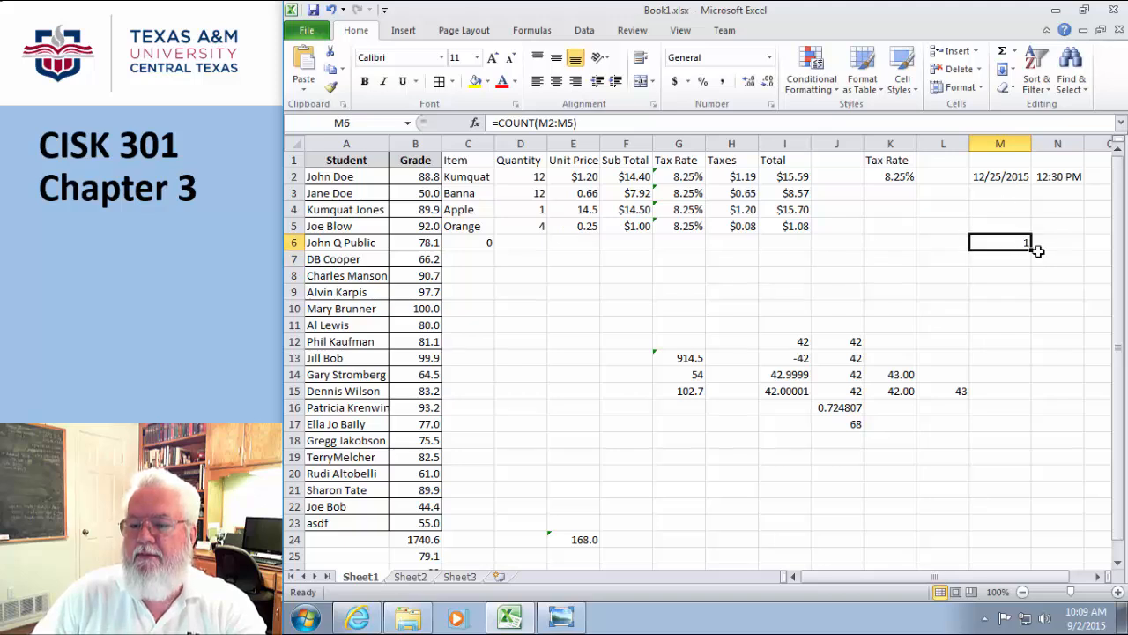
pyautogui.moveTo(1047, 250); pyautogui.dragTo(1074, 252)
pyautogui.click(1052, 304)
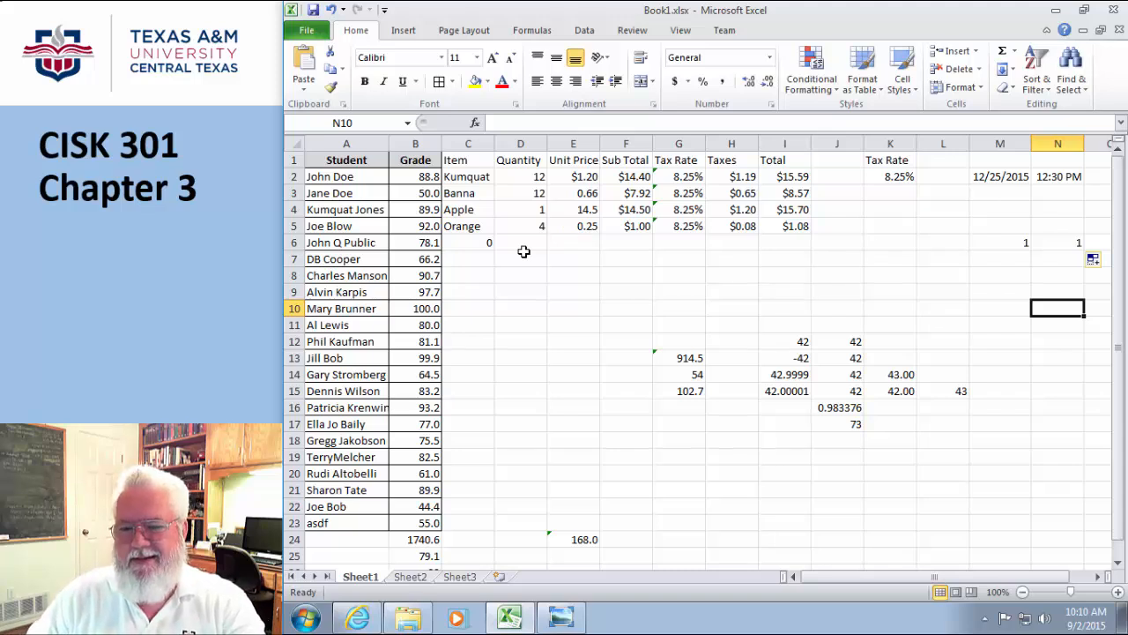
# Change the formula in cell C6 to =COUNTA(C2:C5) to count the non-empty Item cells.
pyautogui.click(478, 247)
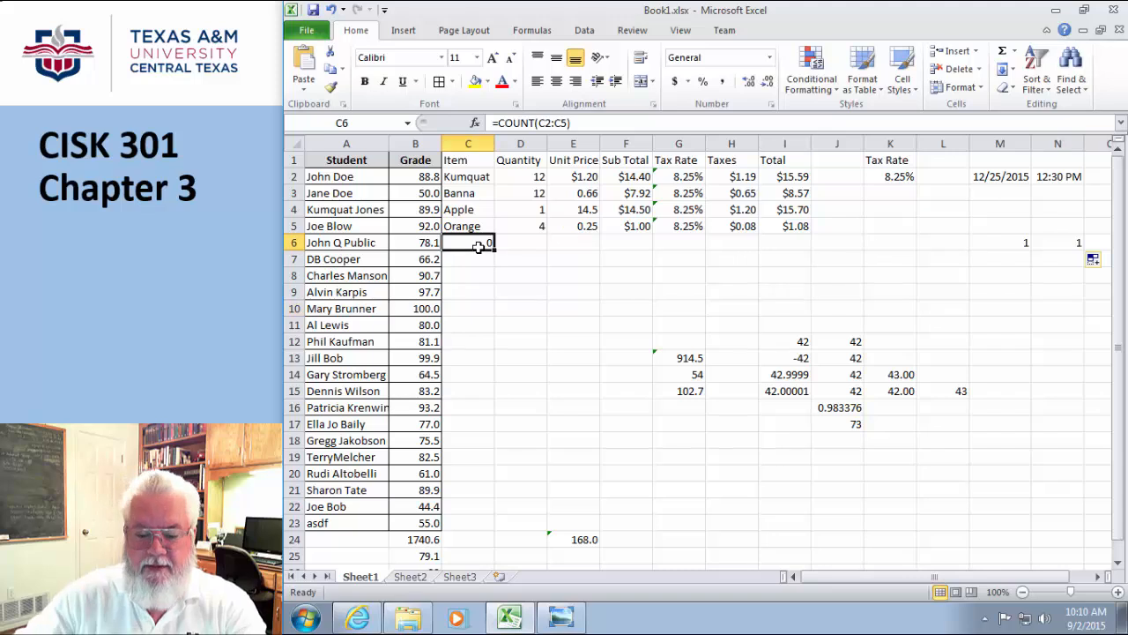
pyautogui.click(533, 122)
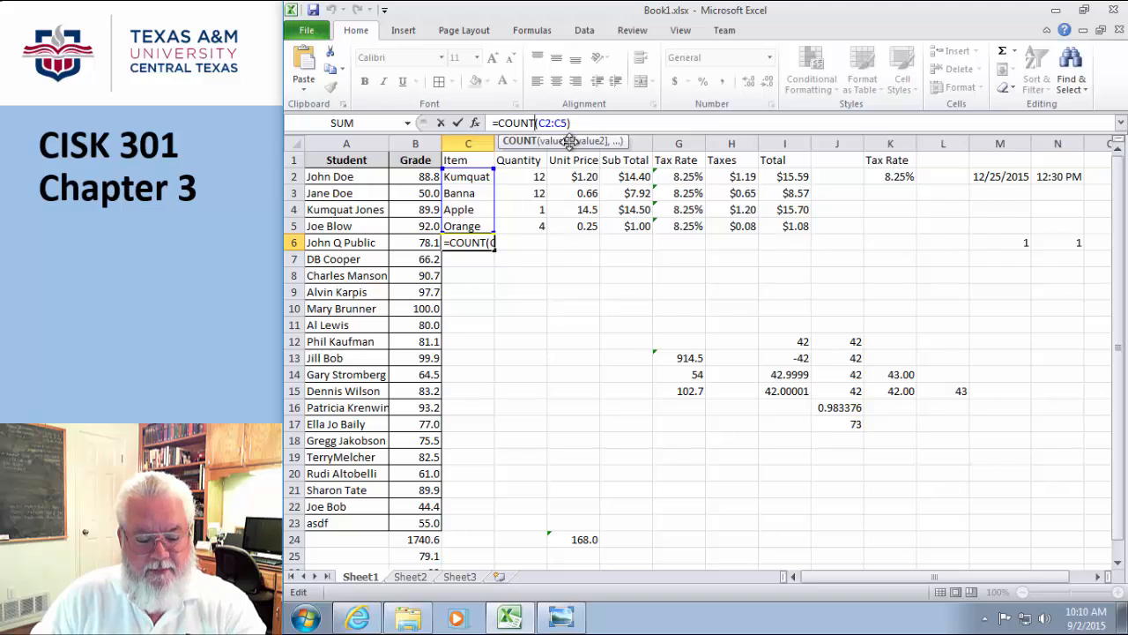
pyautogui.write('A')
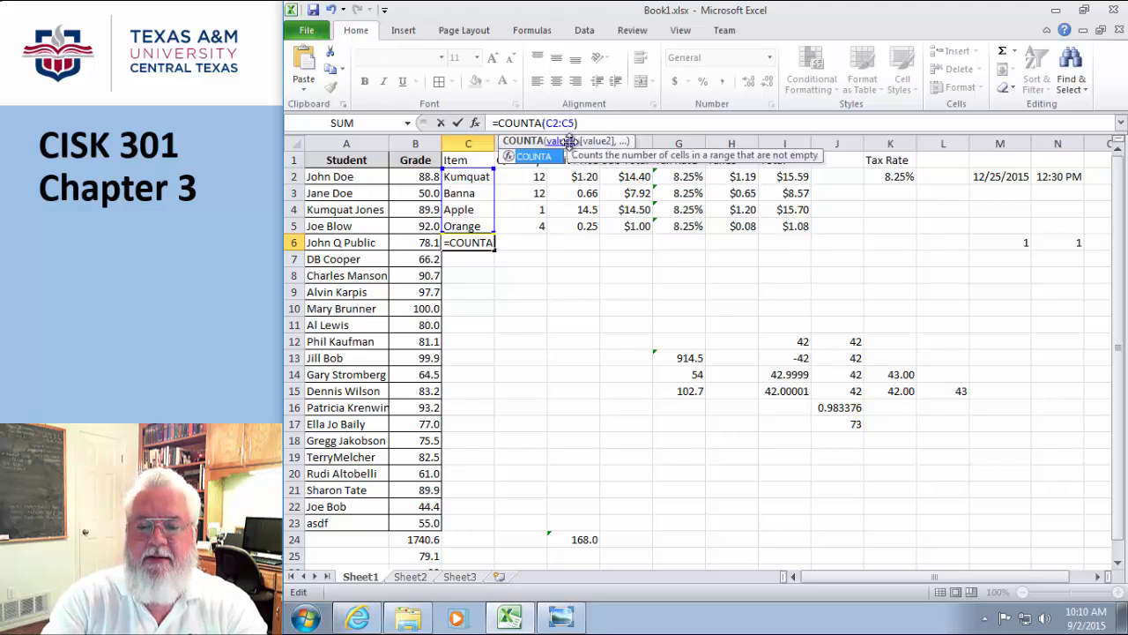
pyautogui.press('Return')
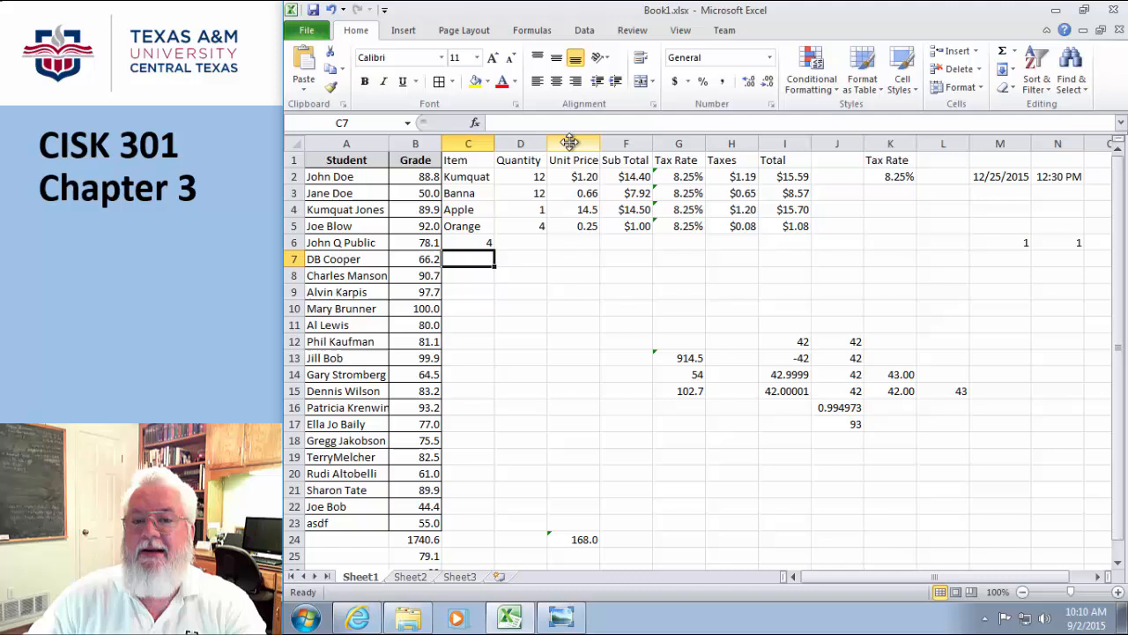
pyautogui.click(537, 327)
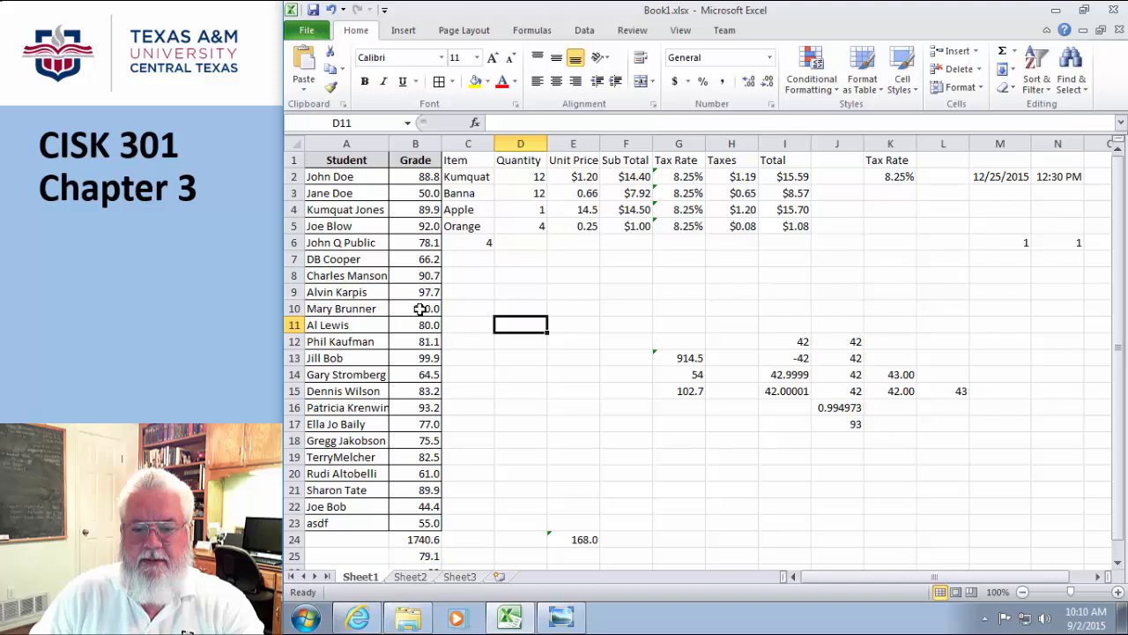
# Clear Apple from cell C4 to test COUNTA with an empty cell, and undo the deletion.
pyautogui.click(467, 211)
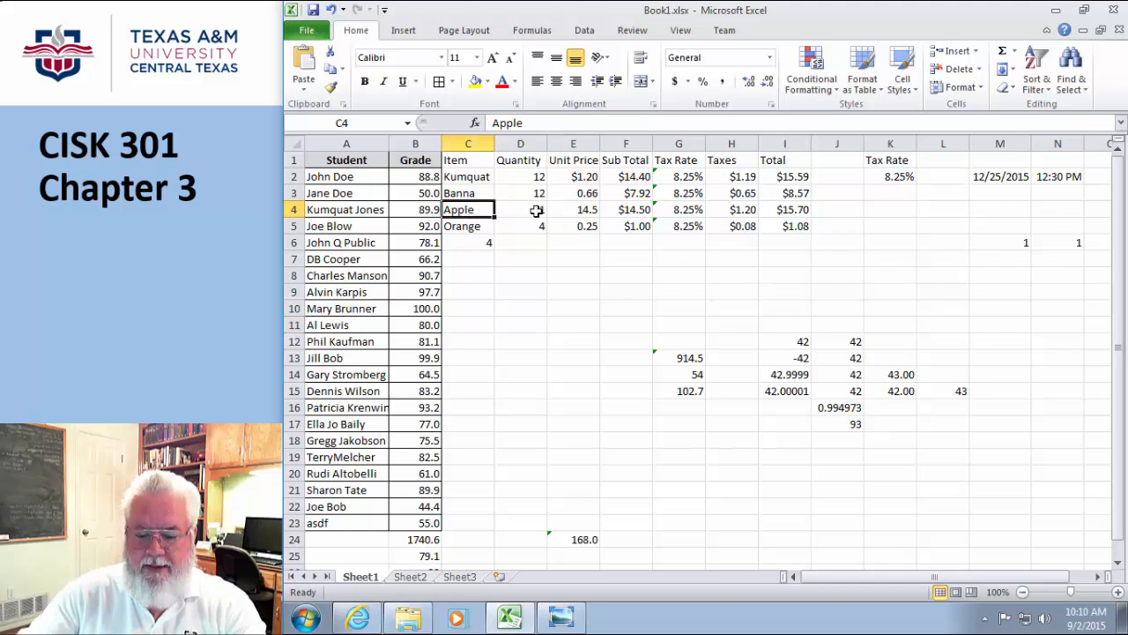
pyautogui.press('Delete')
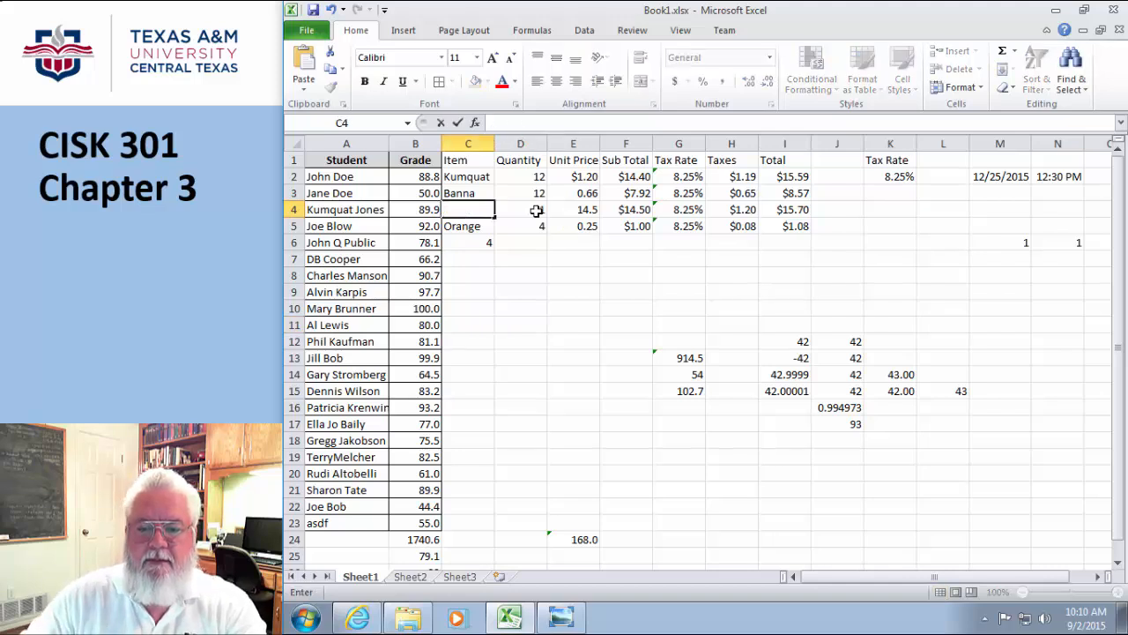
pyautogui.click(539, 356)
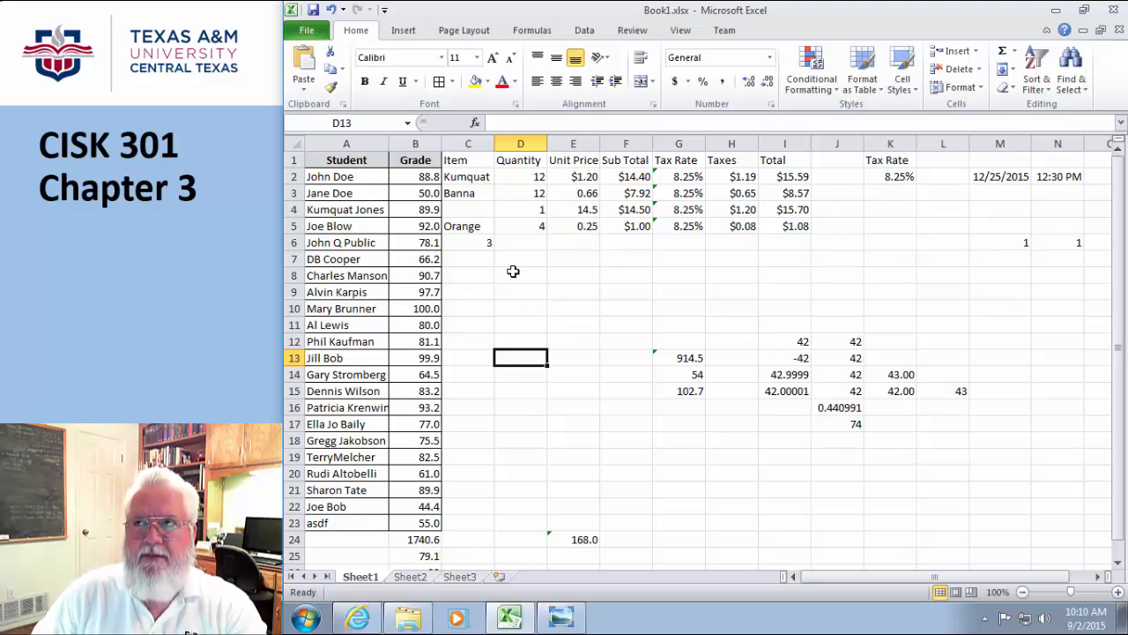
pyautogui.click(334, 14)
pyautogui.click(492, 340)
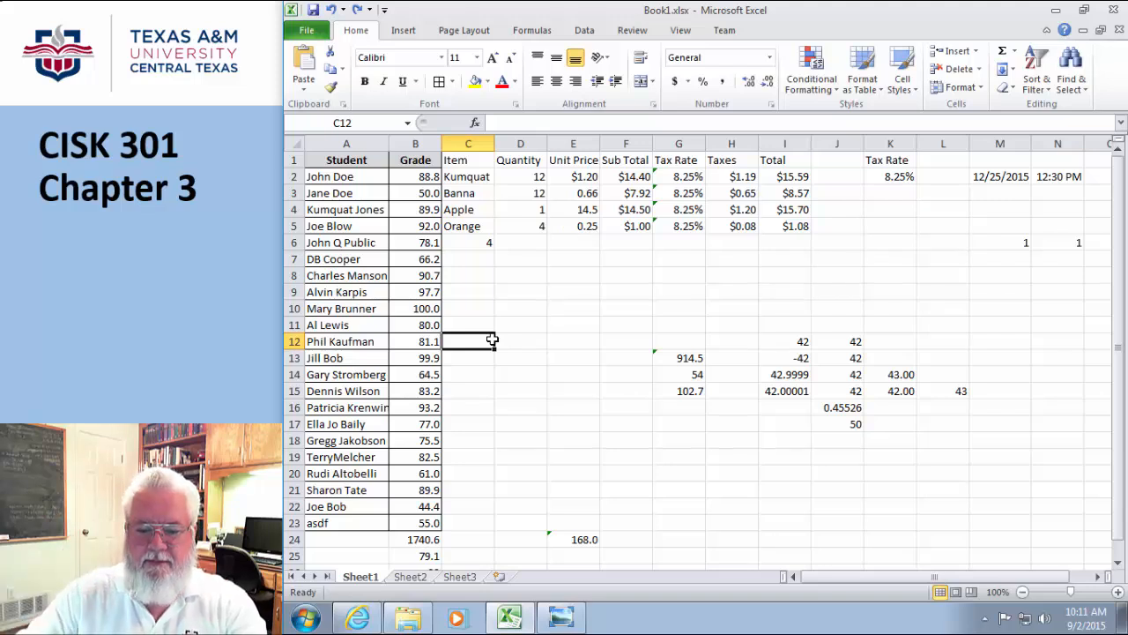
# Find the median of the student grades by entering =MEDIAN(B2:B23) in cell B27.
pyautogui.click(420, 553)
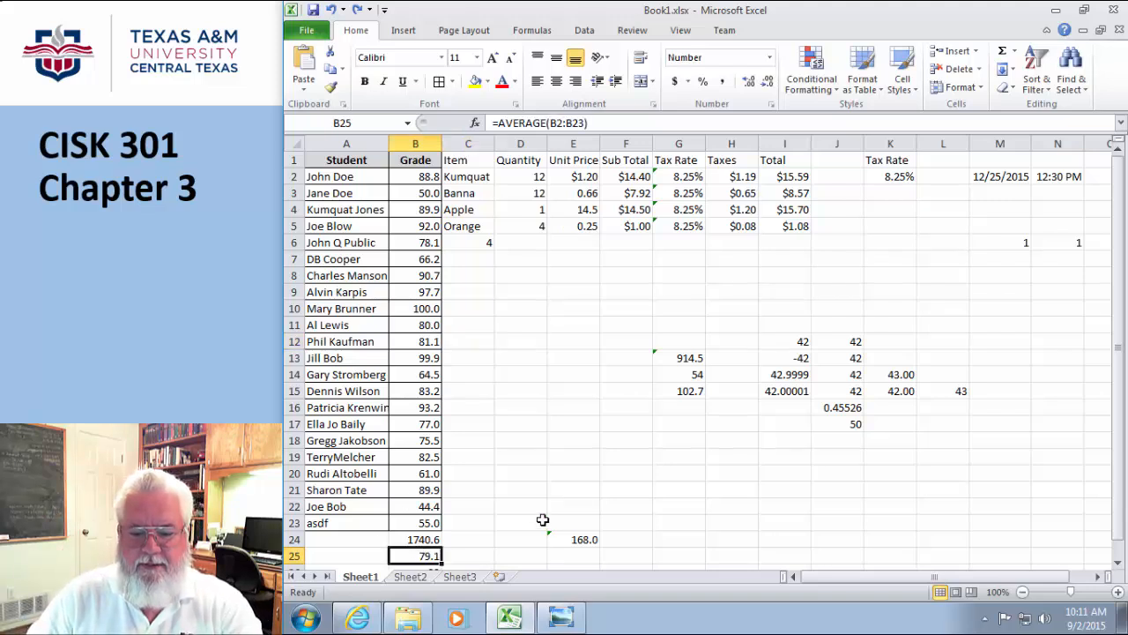
pyautogui.scroll(-1, 489, 385)
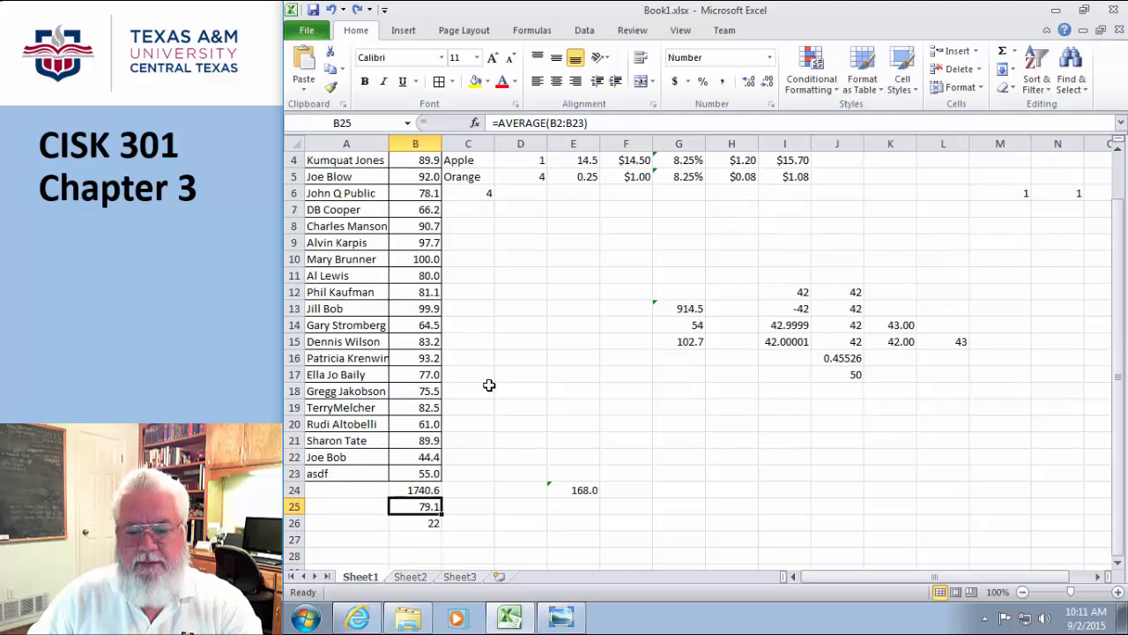
pyautogui.click(419, 538)
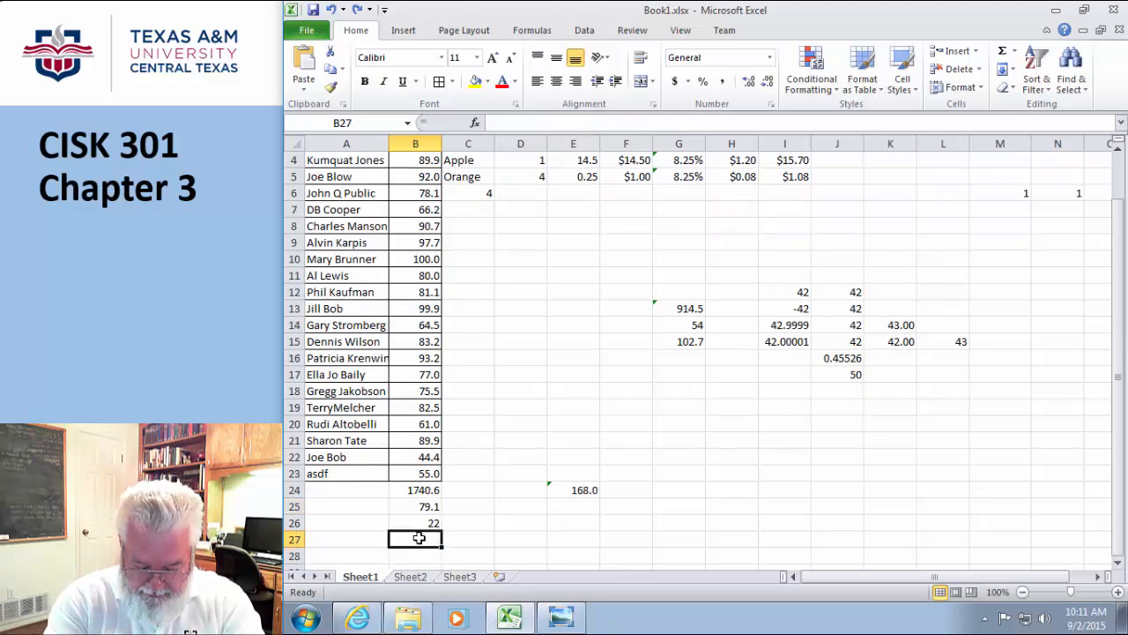
pyautogui.write('=MEDI')
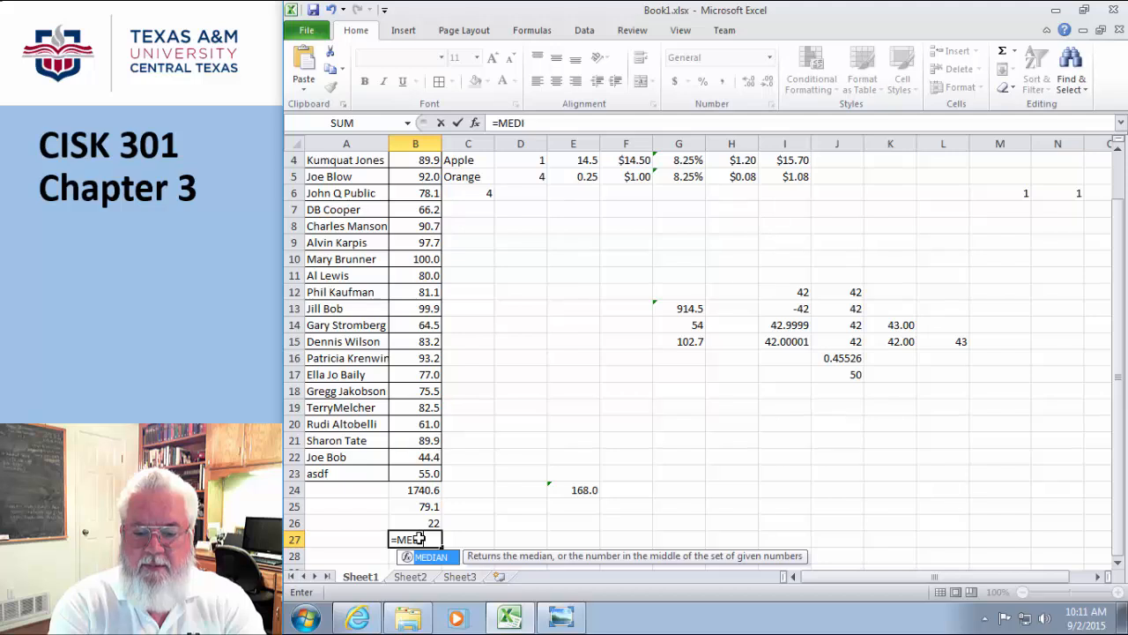
pyautogui.write('AN(')
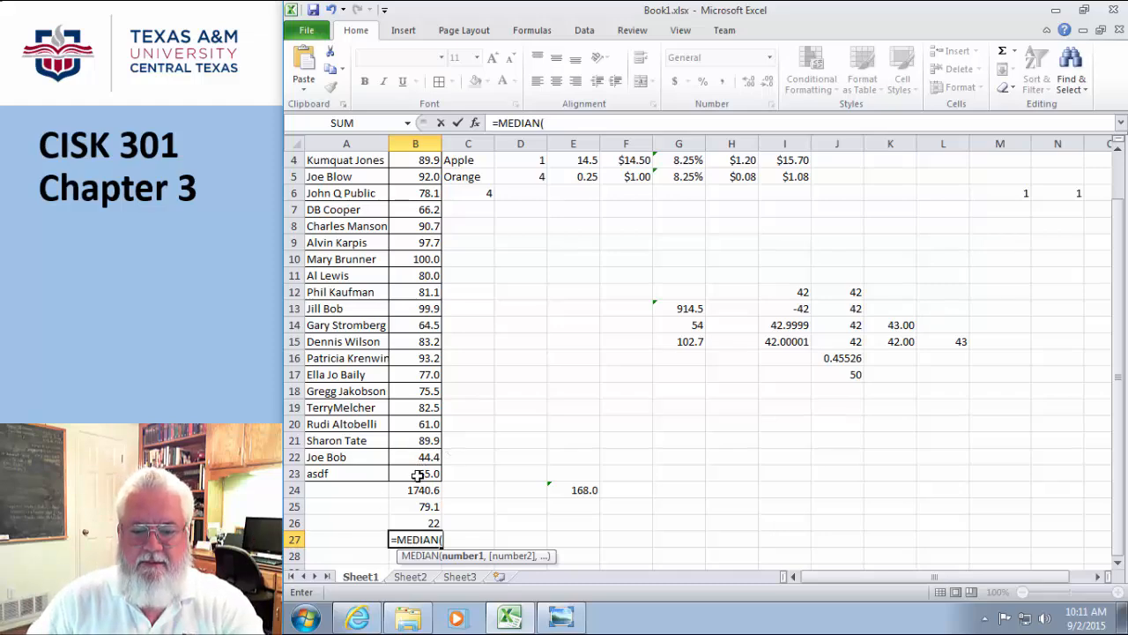
pyautogui.moveTo(415, 474); pyautogui.dragTo(409, 173)
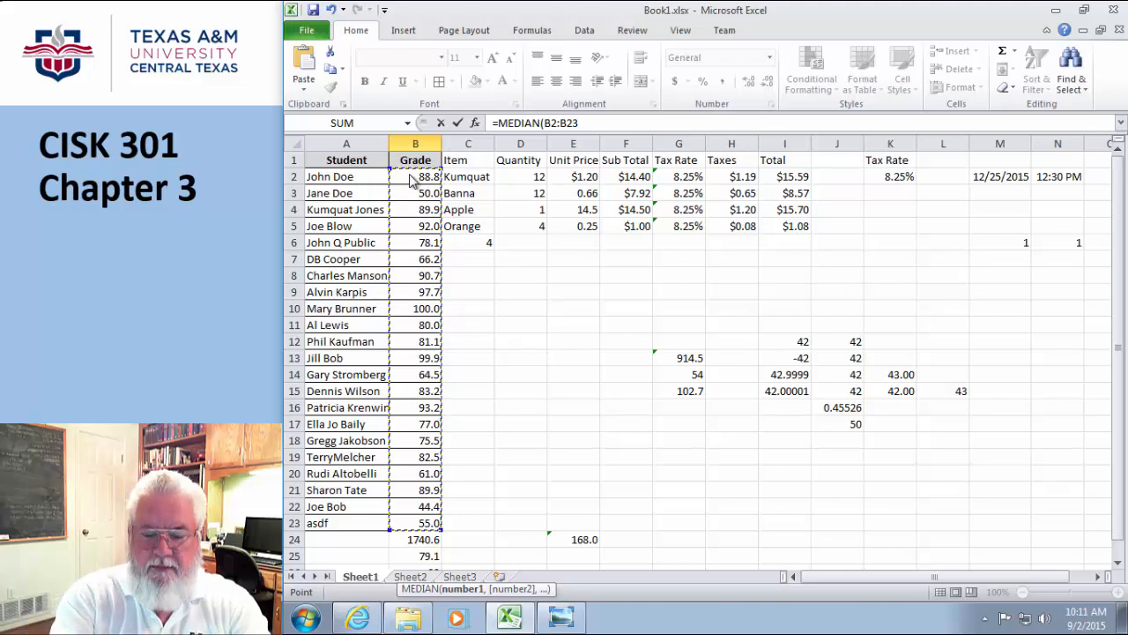
pyautogui.write(')')
pyautogui.press('Return')
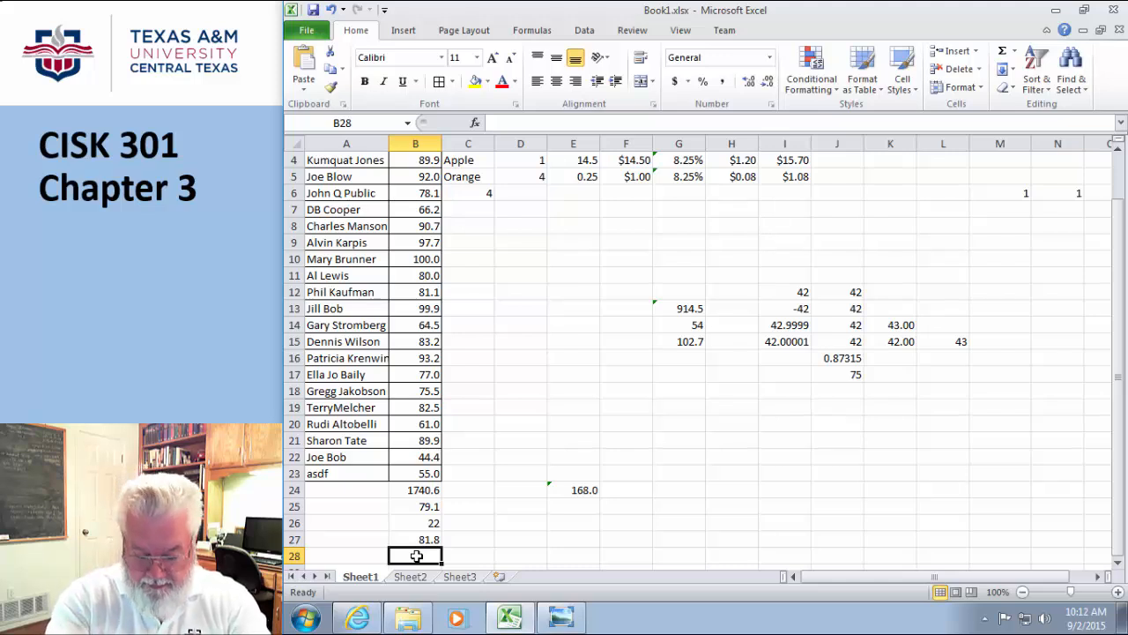
# Find the most frequent student grade by entering =MODE.SNGL(B2:B23) in cell B28.
pyautogui.write('=')
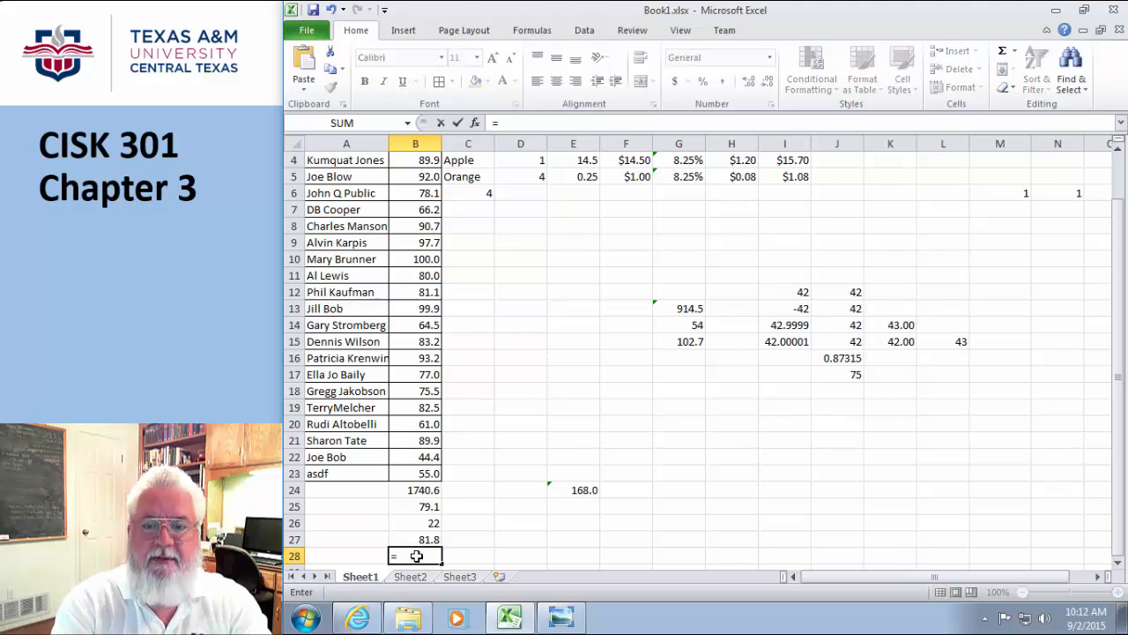
pyautogui.write('MOD')
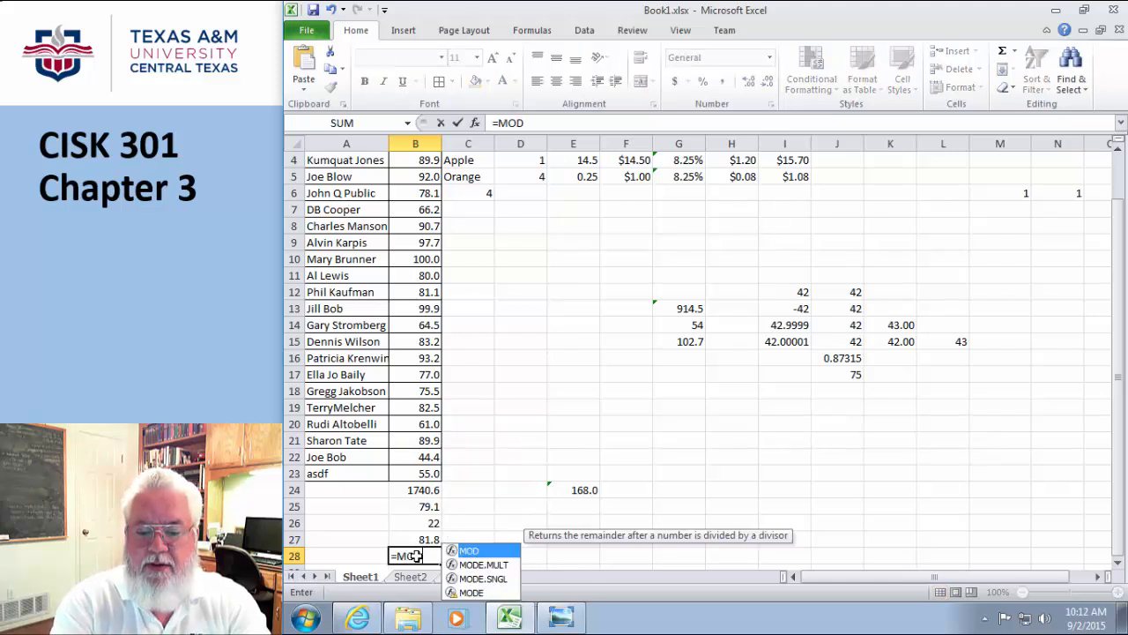
pyautogui.write('E')
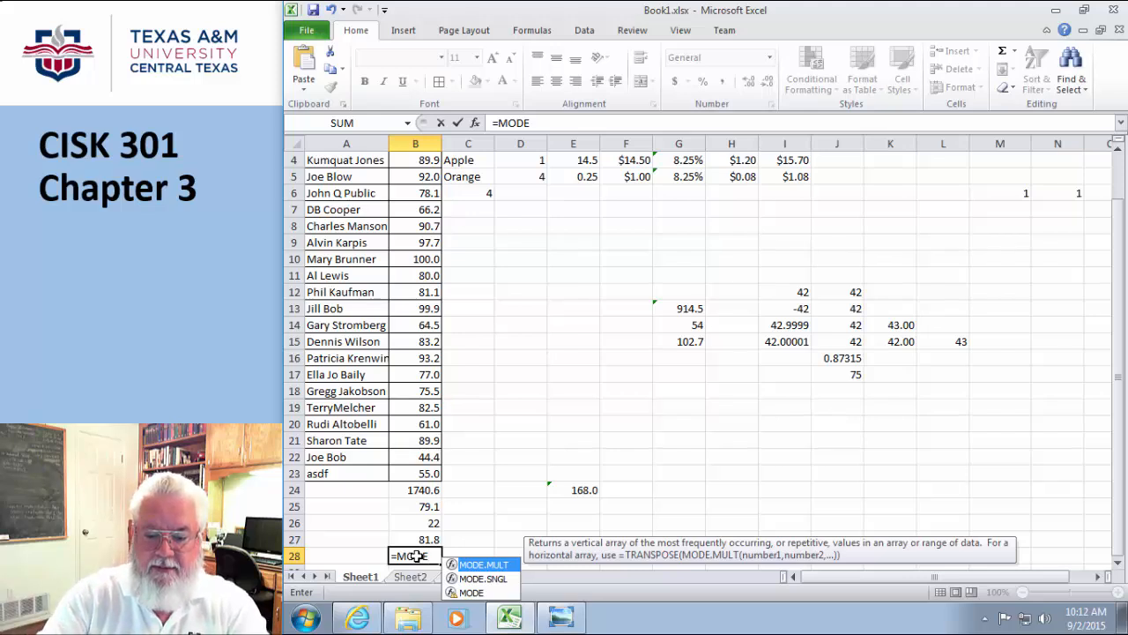
pyautogui.press('Down')
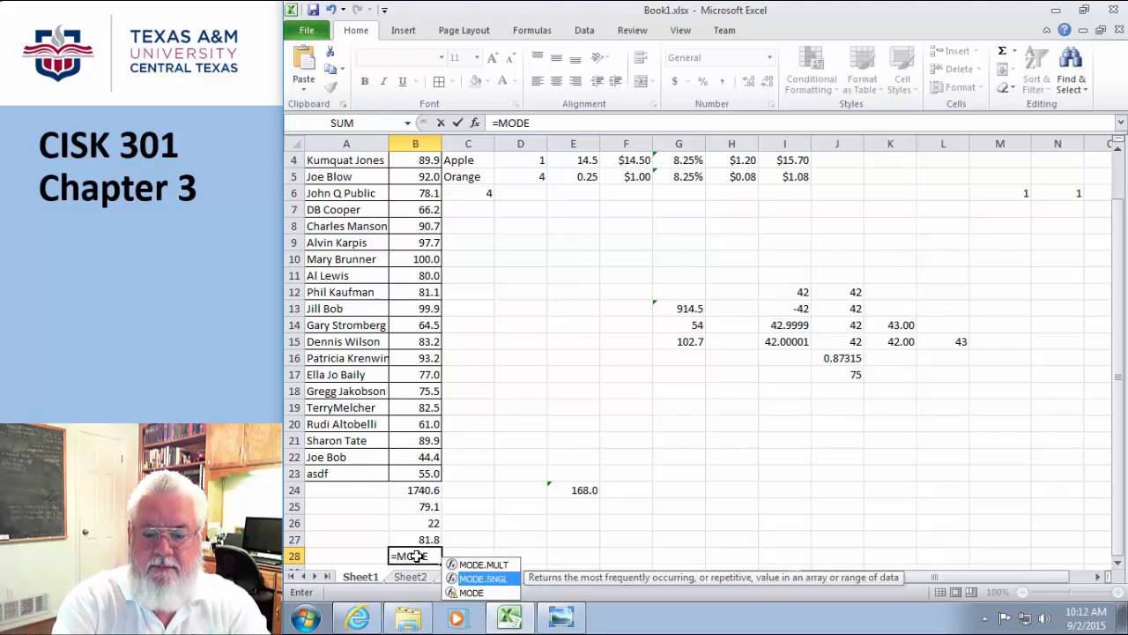
pyautogui.press('Return')
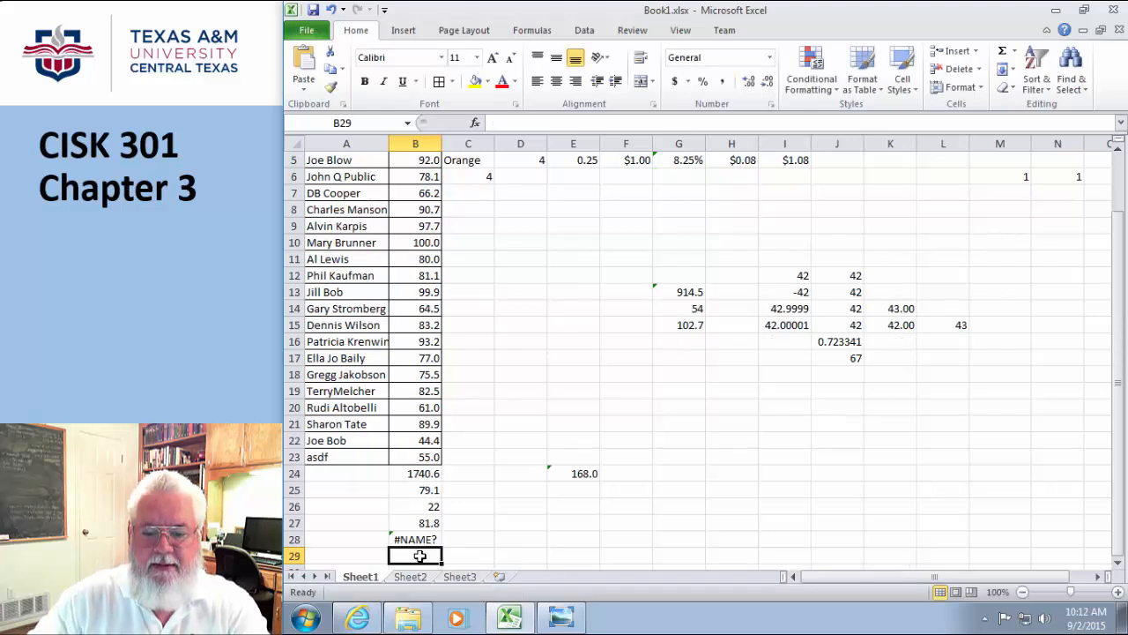
pyautogui.click(419, 540)
pyautogui.click(546, 123)
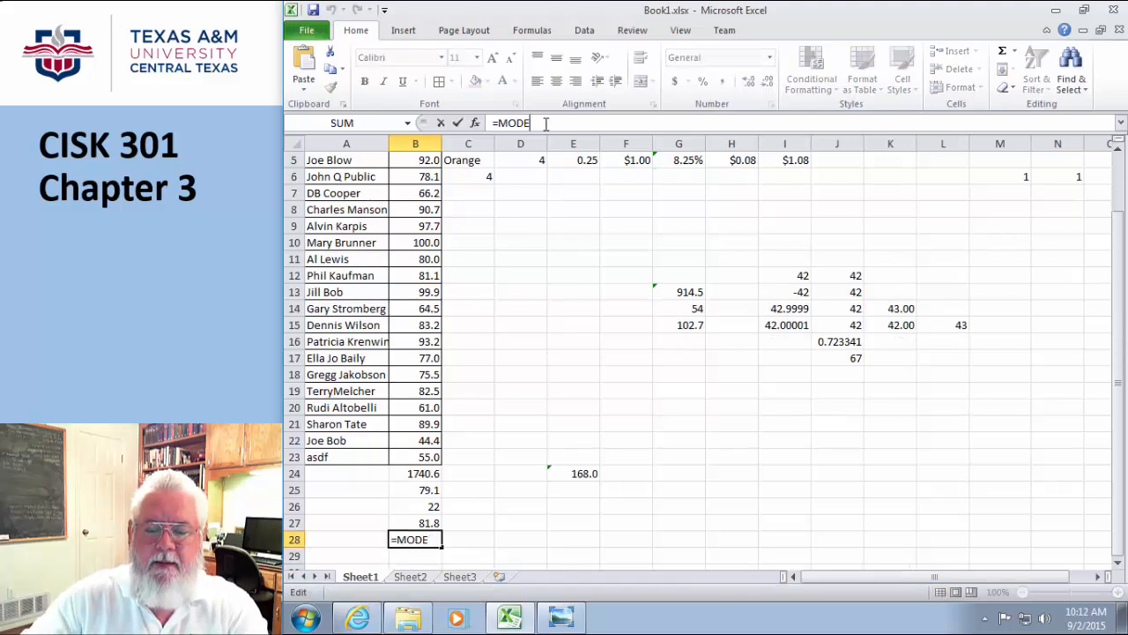
pyautogui.write('.S')
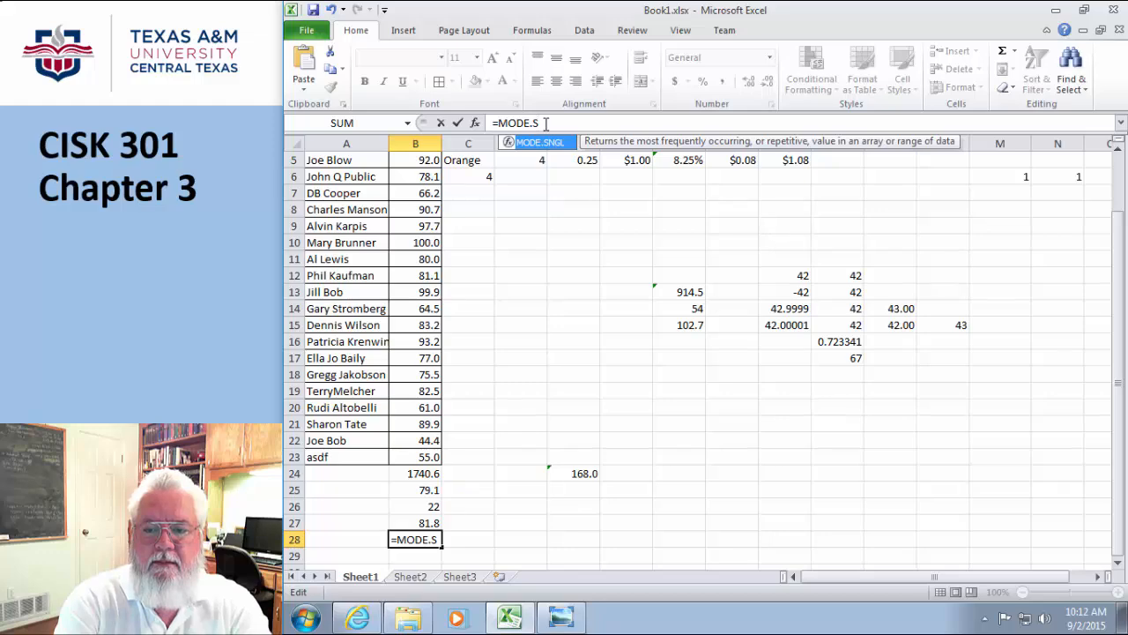
pyautogui.write('NGL(')
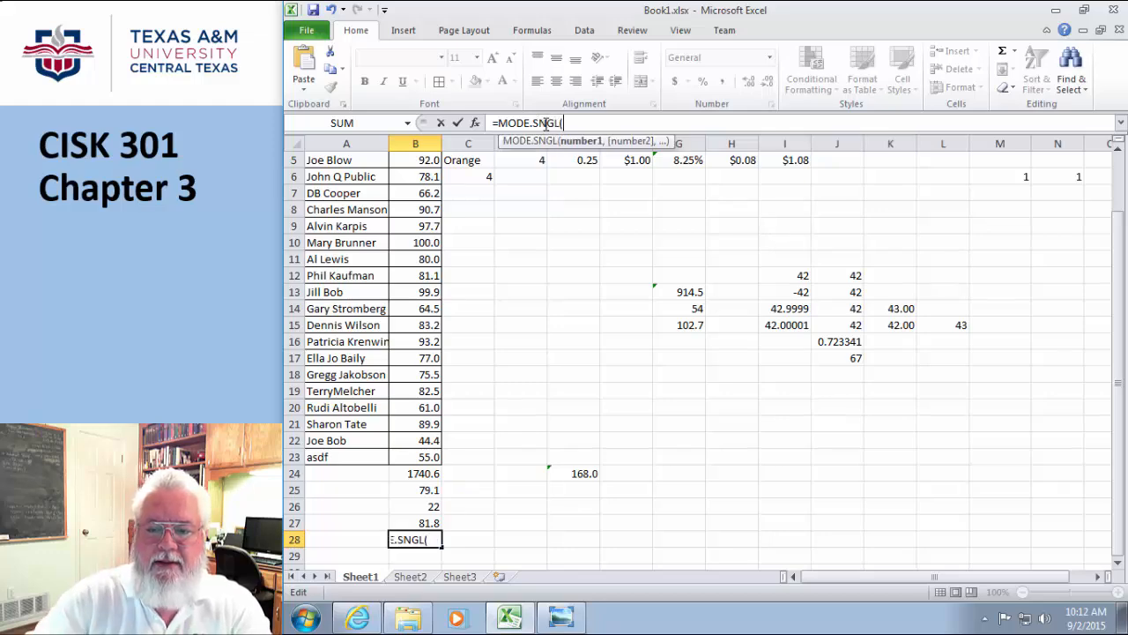
pyautogui.moveTo(432, 457); pyautogui.dragTo(416, 180)
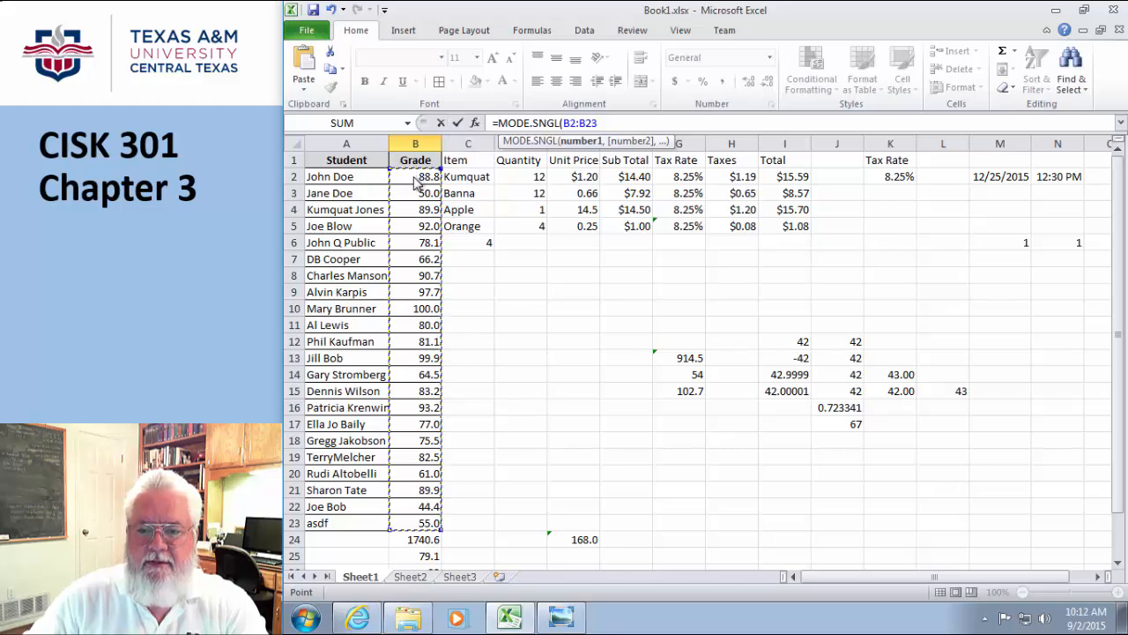
pyautogui.press('Return')
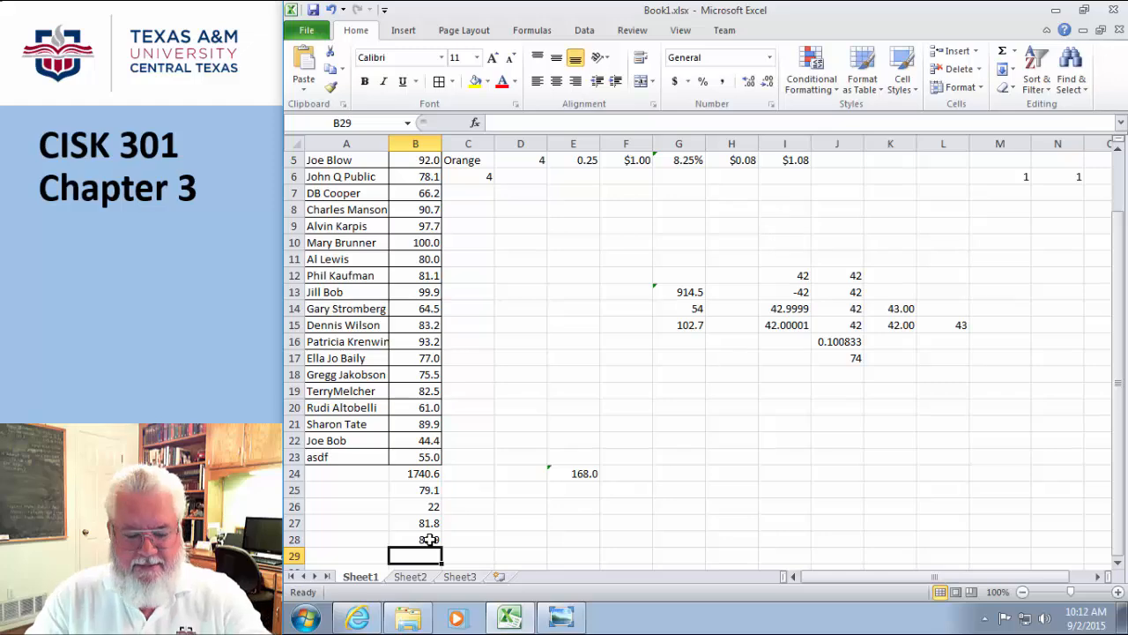
# Extract the month from the date in M2 by entering =MONTH(M2) in cell M3.
pyautogui.scroll(2, 882, 494)
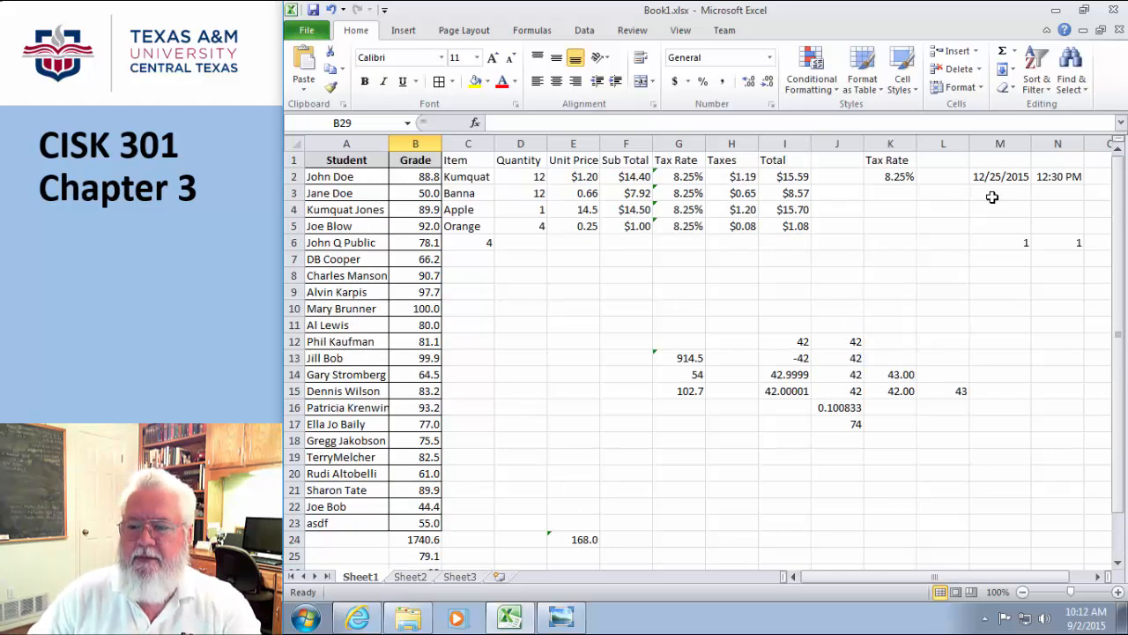
pyautogui.click(977, 197)
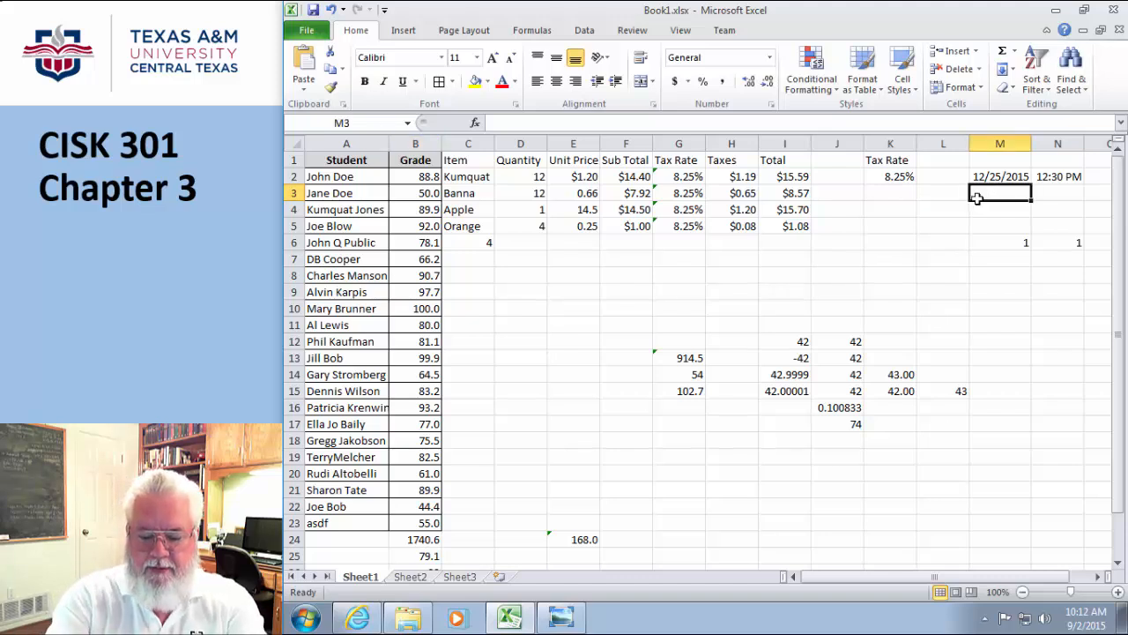
pyautogui.write('=MO')
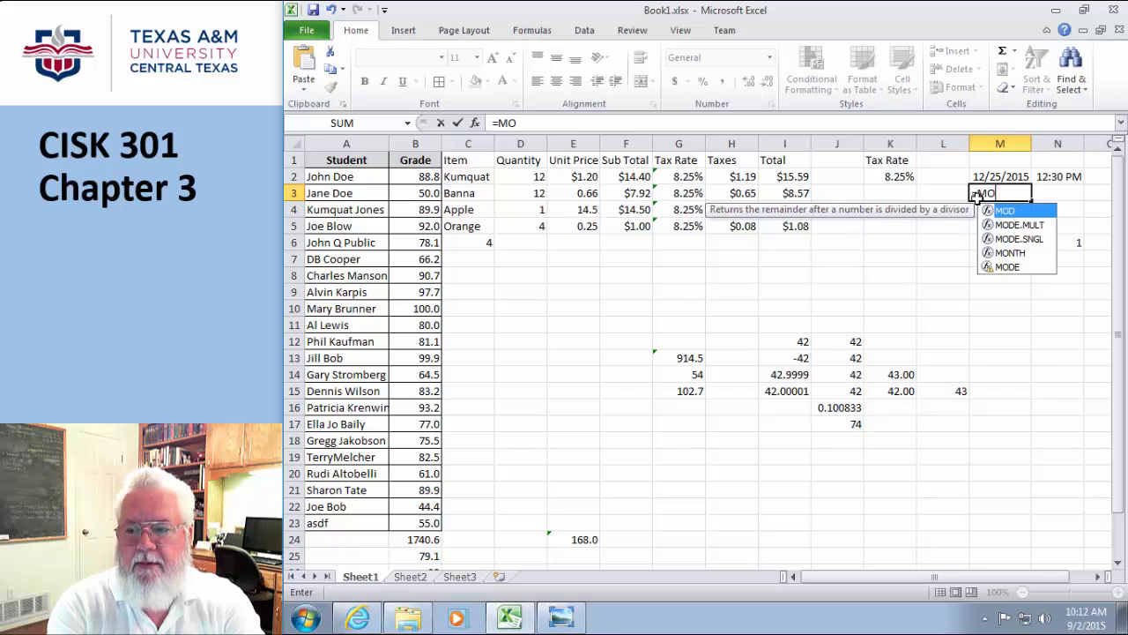
pyautogui.write('NTH(')
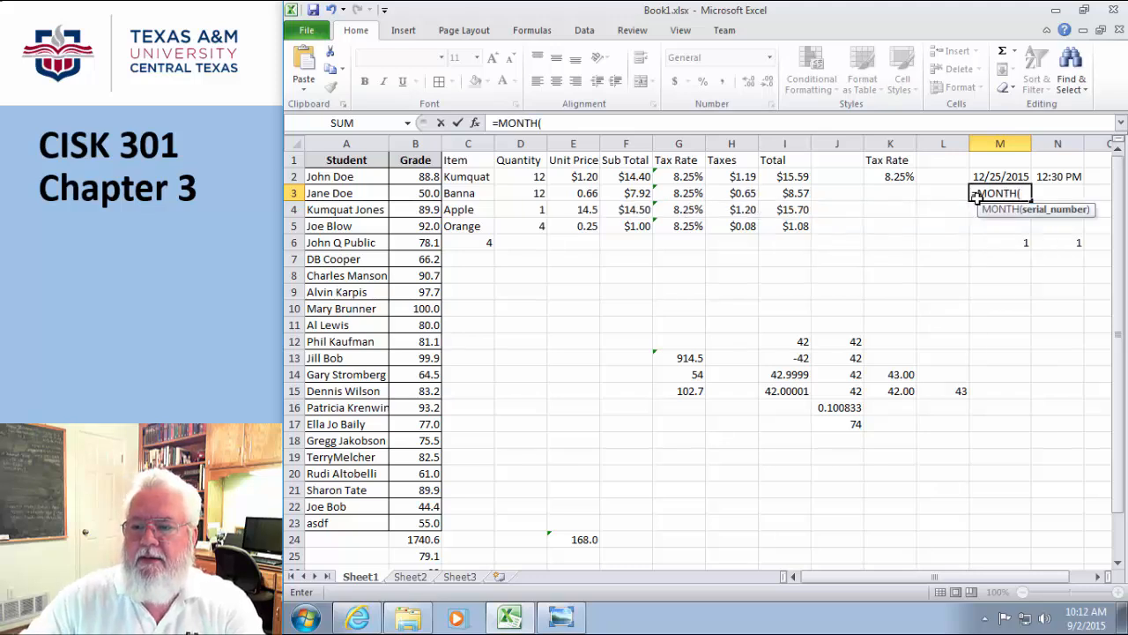
pyautogui.click(1002, 177)
pyautogui.write(')')
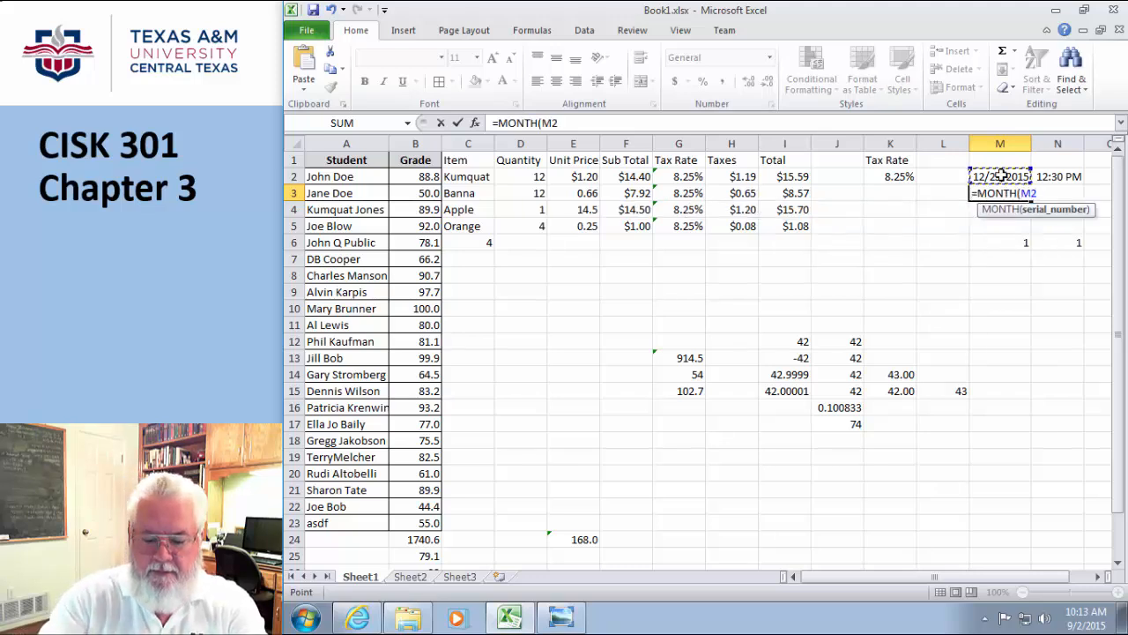
pyautogui.press('Return')
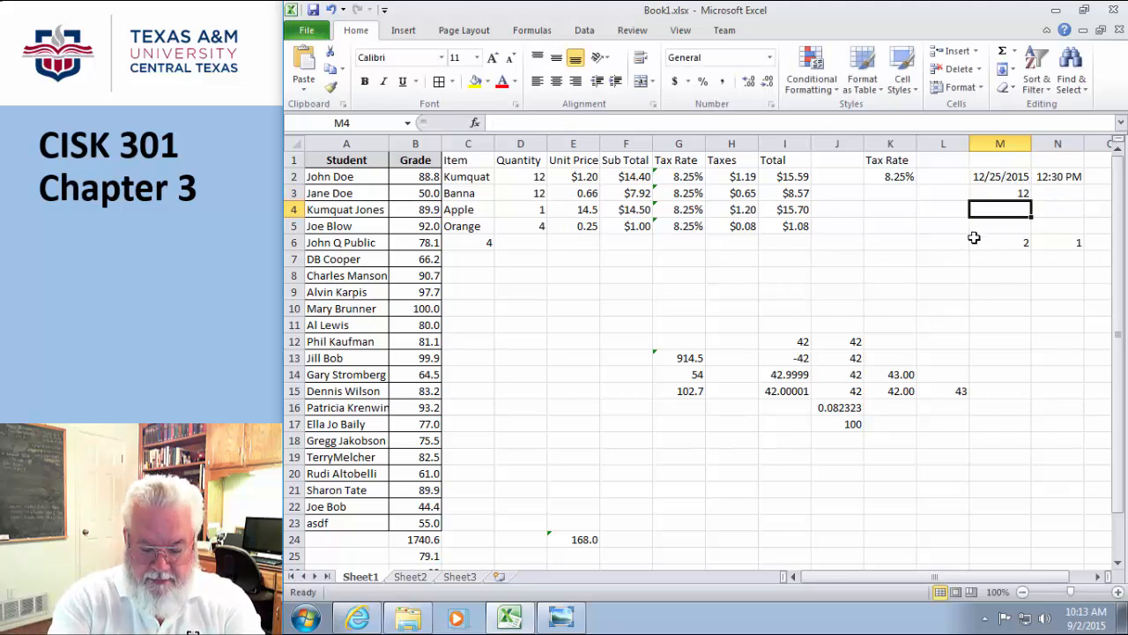
# Extract the day from the date in M2 by entering =DAY(M2) in cell M4.
pyautogui.write('=D')
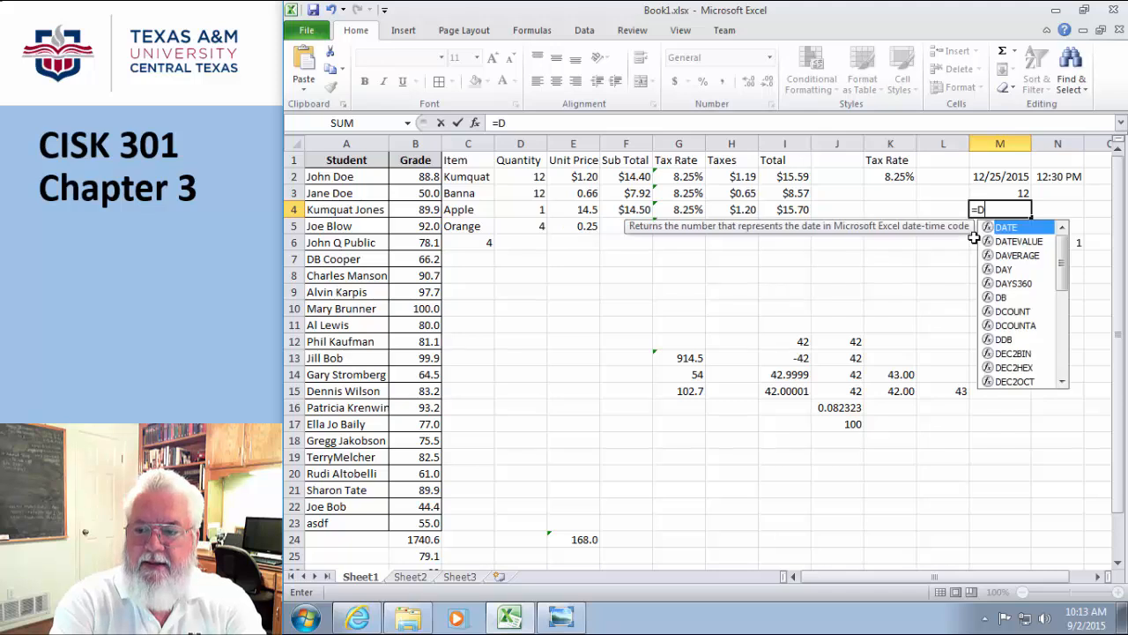
pyautogui.write('AY(')
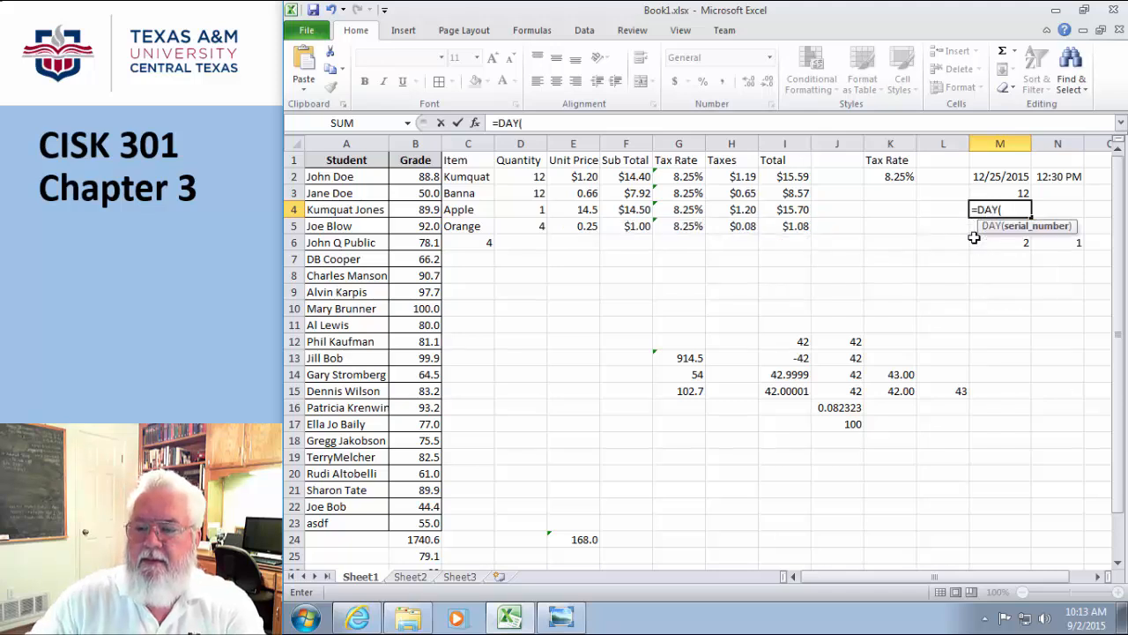
pyautogui.click(995, 176)
pyautogui.write(')')
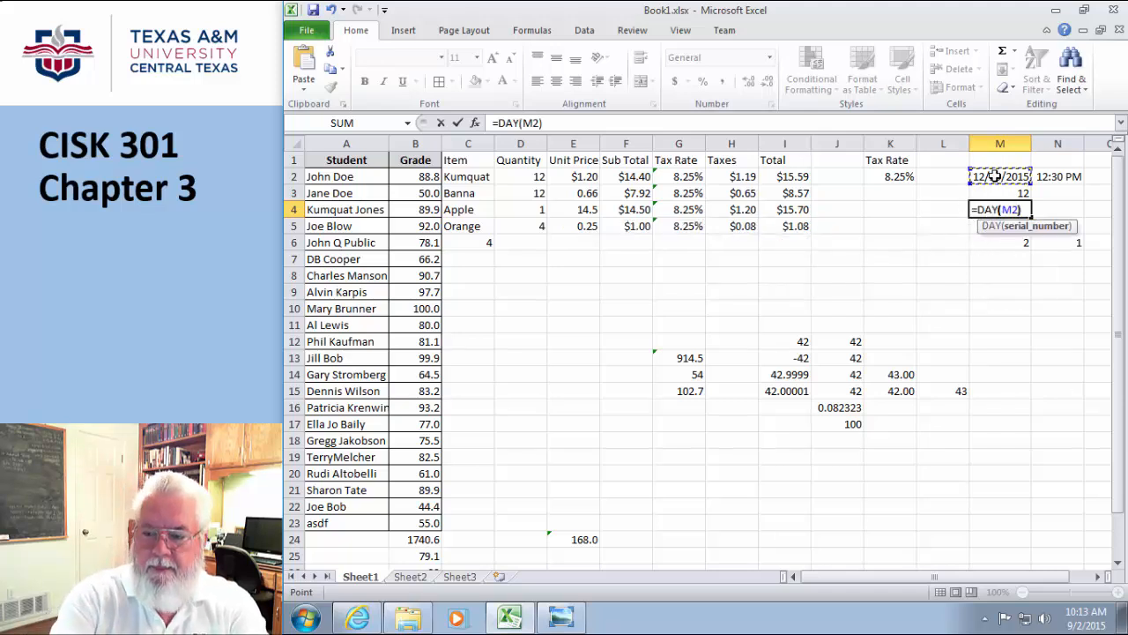
pyautogui.press('Return')
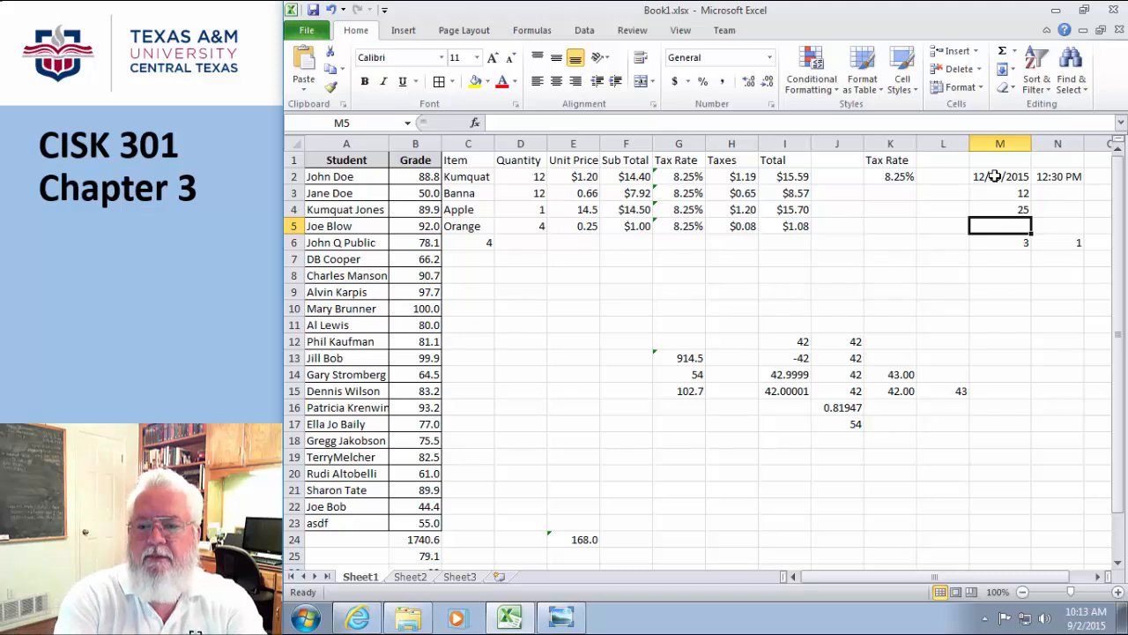
# Extract the year from the date in M2 by entering =YEAR(M2) in cell M5.
pyautogui.write('=Y')
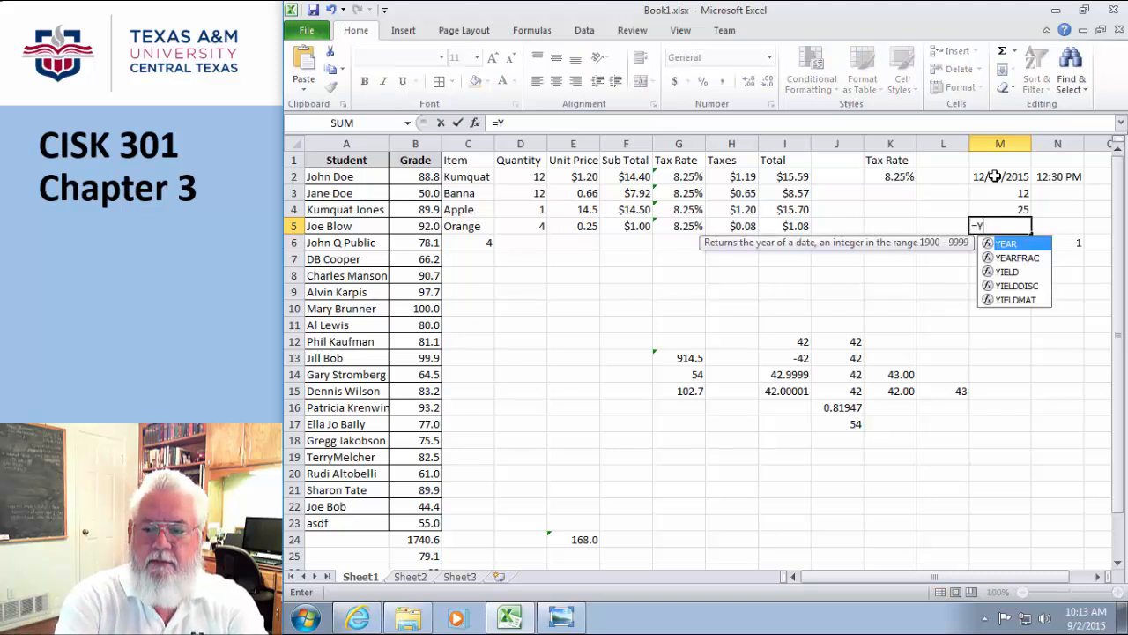
pyautogui.write('EAR(')
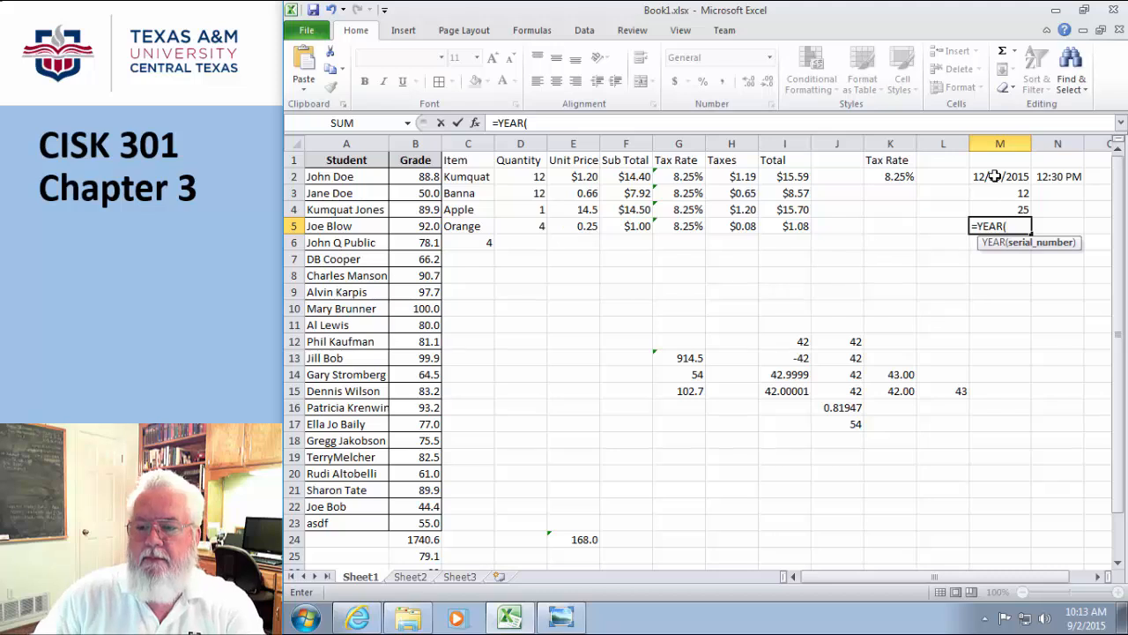
pyautogui.click(995, 177)
pyautogui.write(')')
pyautogui.press('Return')
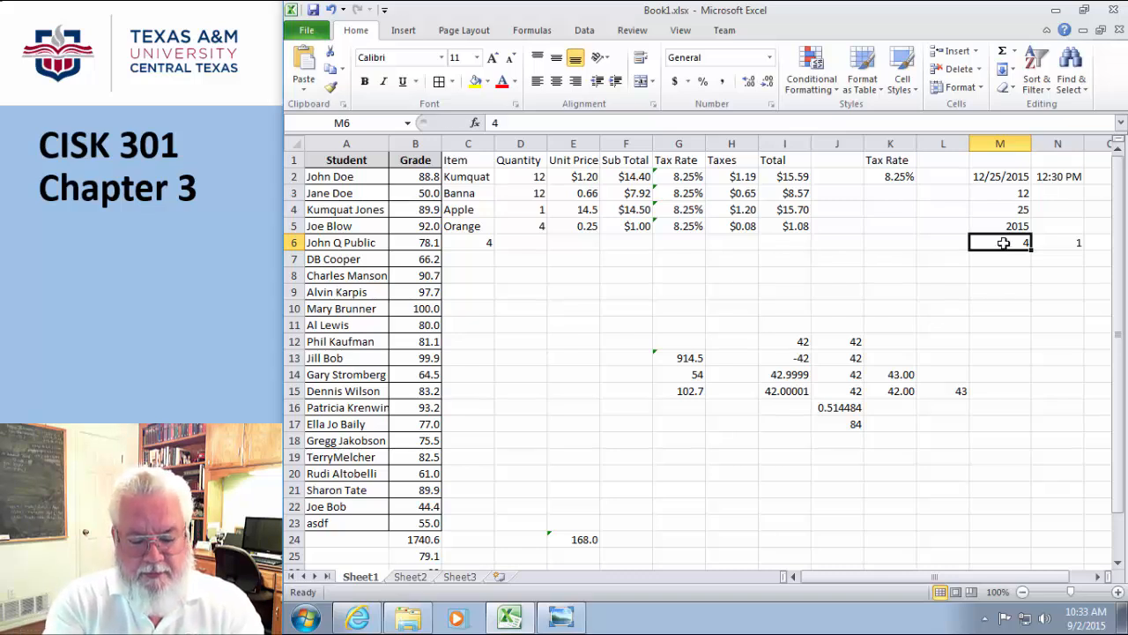
# Replace the count in cell M6 with the date 8/21/2015.
pyautogui.write('8/')
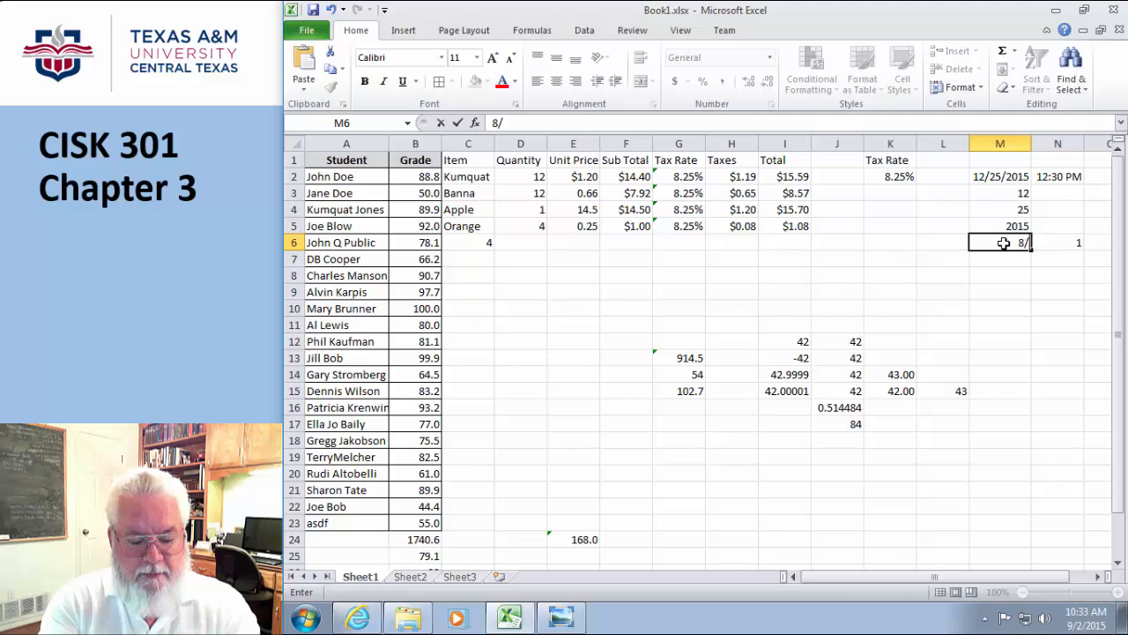
pyautogui.write('21/201')
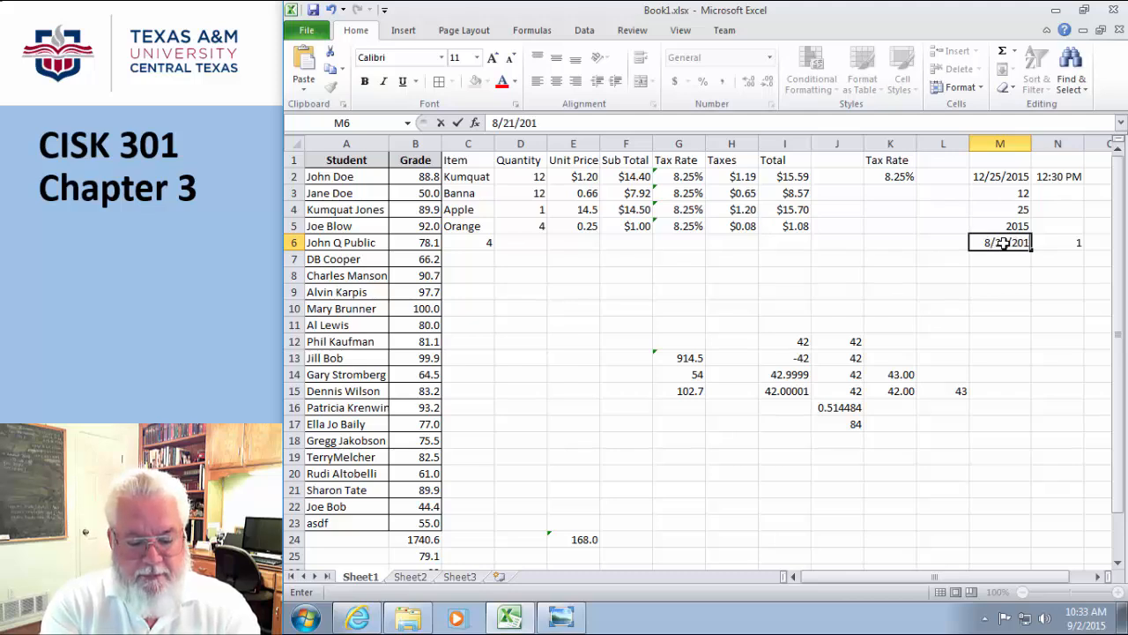
pyautogui.write('5')
pyautogui.click(999, 276)
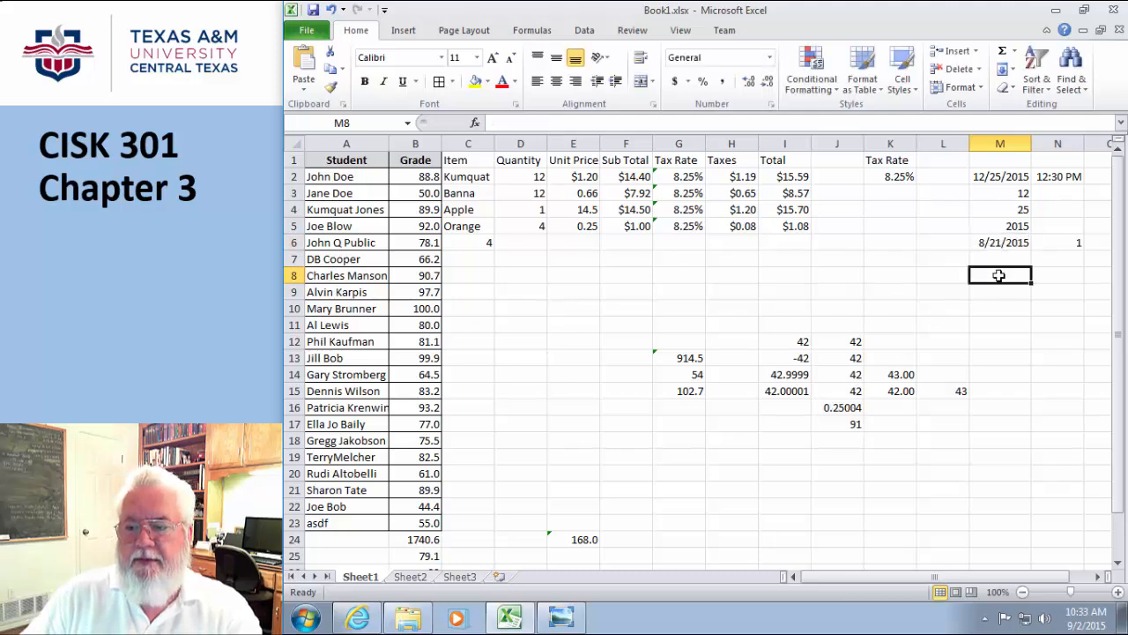
# Calculate the number of days between the two dates by entering =M2-M6 in cell M7.
pyautogui.click(996, 258)
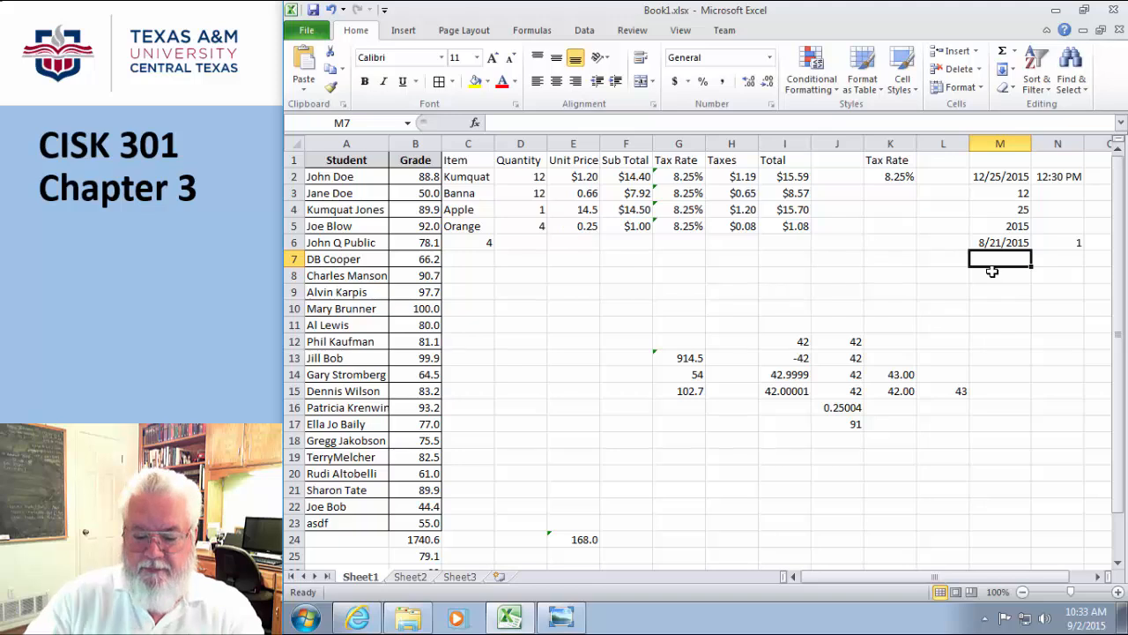
pyautogui.write('=')
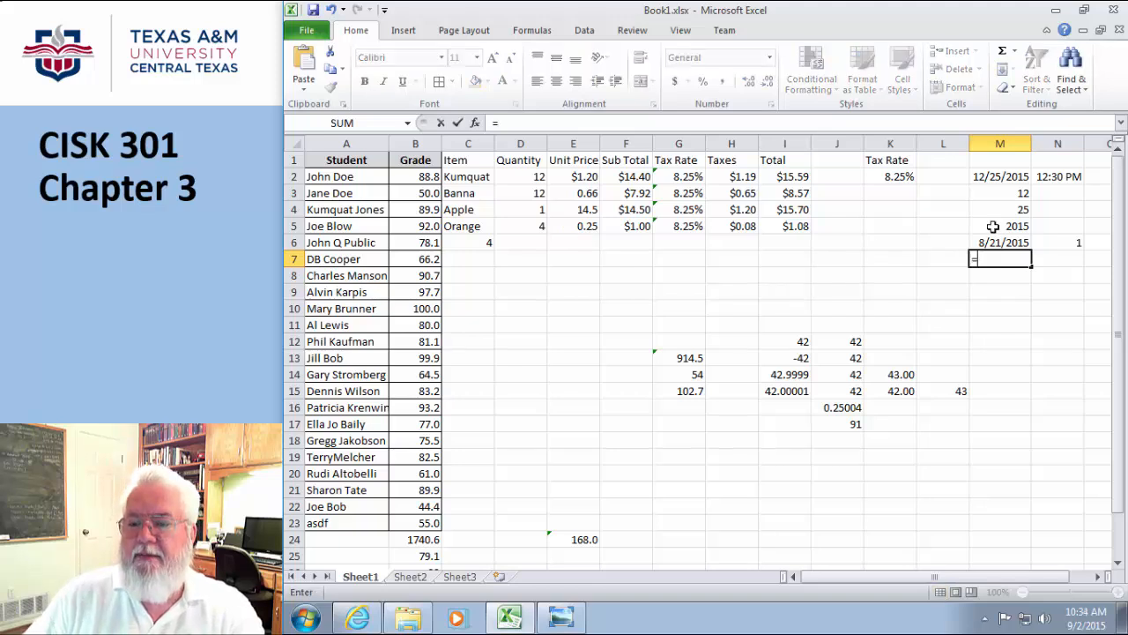
pyautogui.click(995, 177)
pyautogui.write('-')
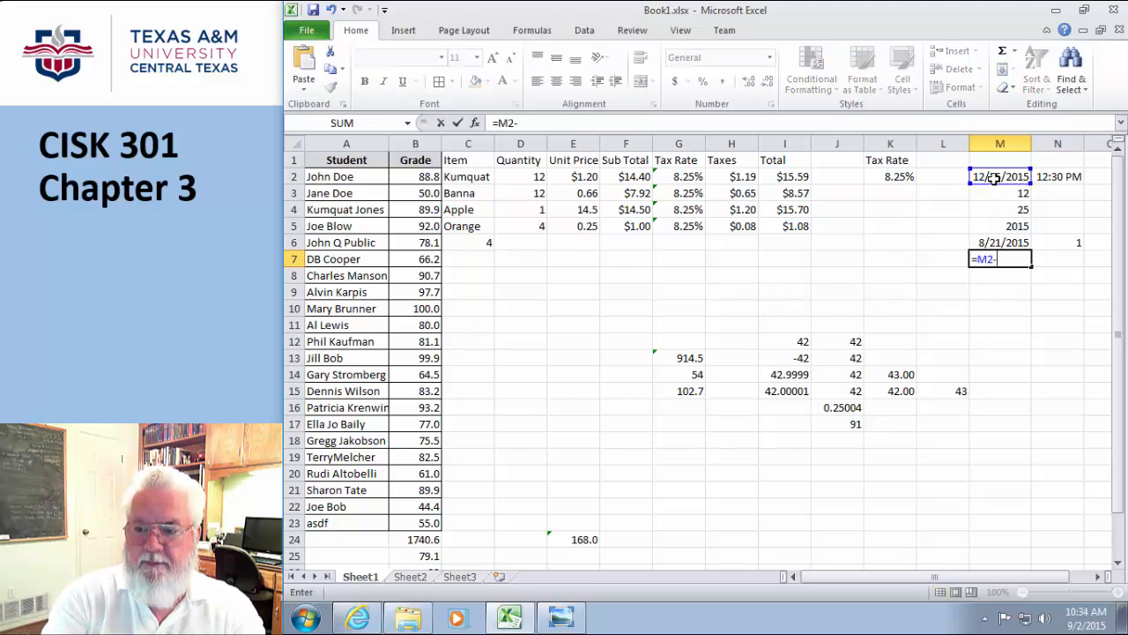
pyautogui.click(991, 240)
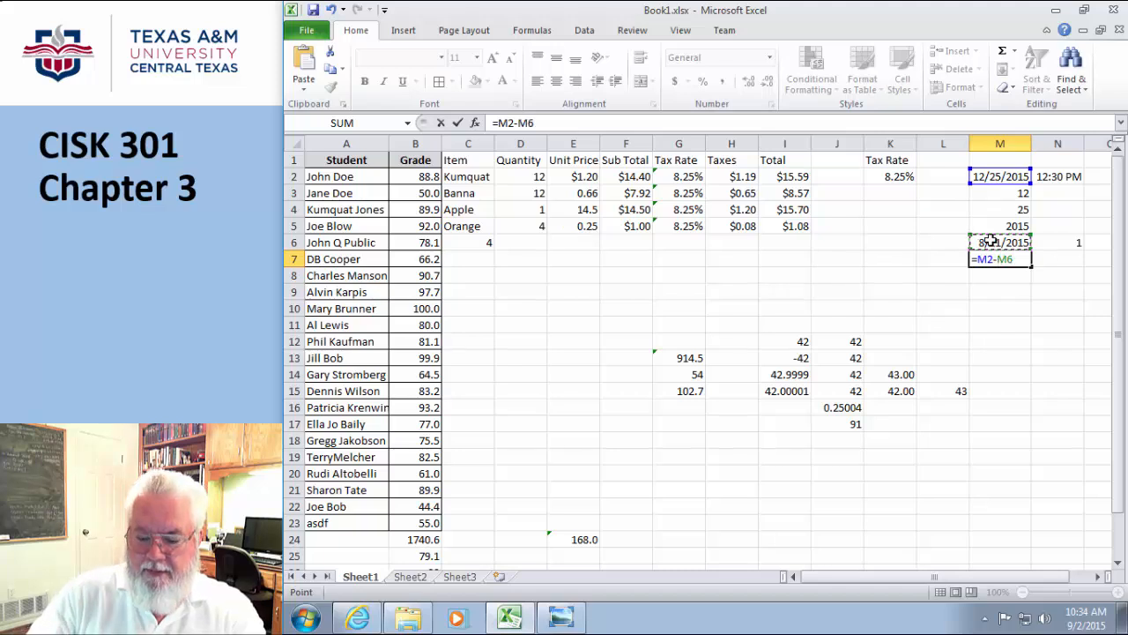
pyautogui.press('Return')
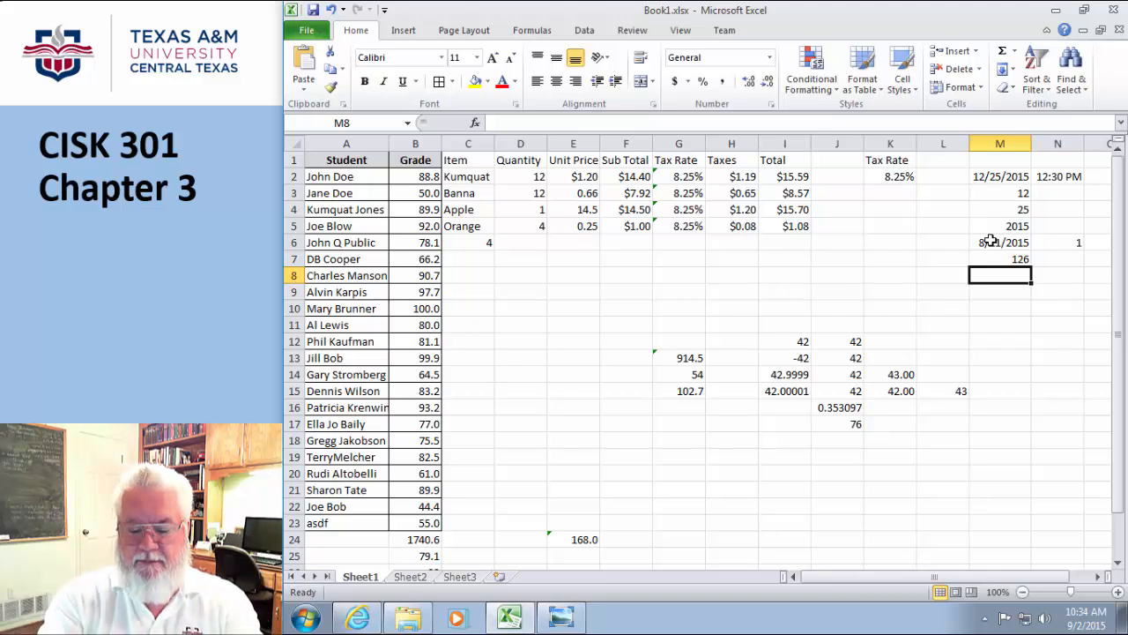
# Calculate the workdays between the two dates by entering =NETWORKDAYS(M2,M6) in cell M8.
pyautogui.write('=NetW')
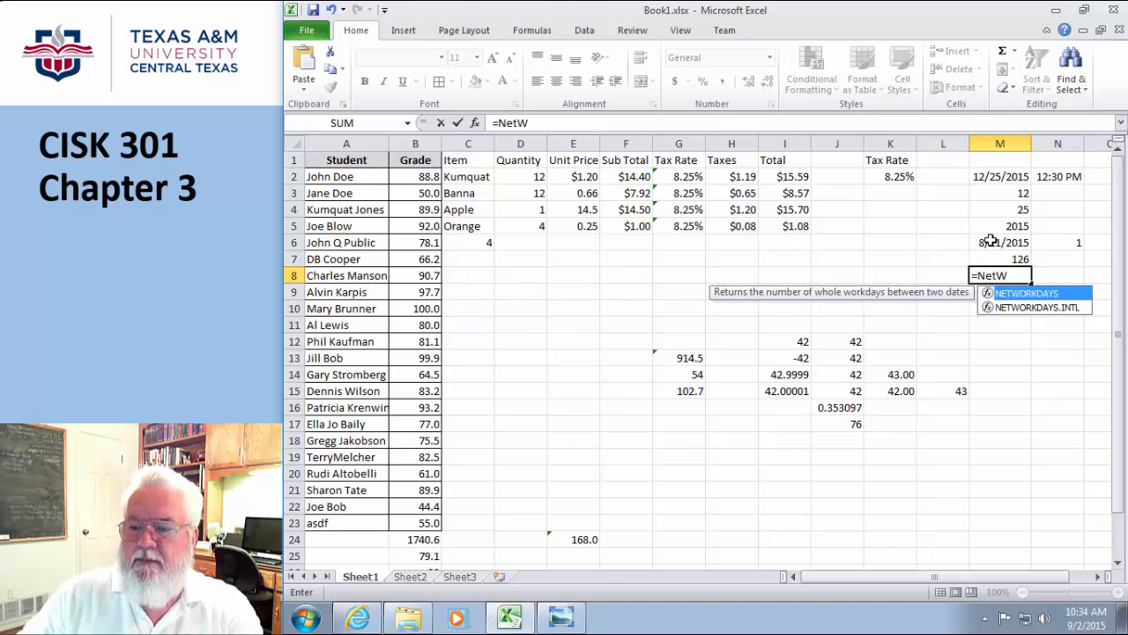
pyautogui.doubleClick(1026, 296)
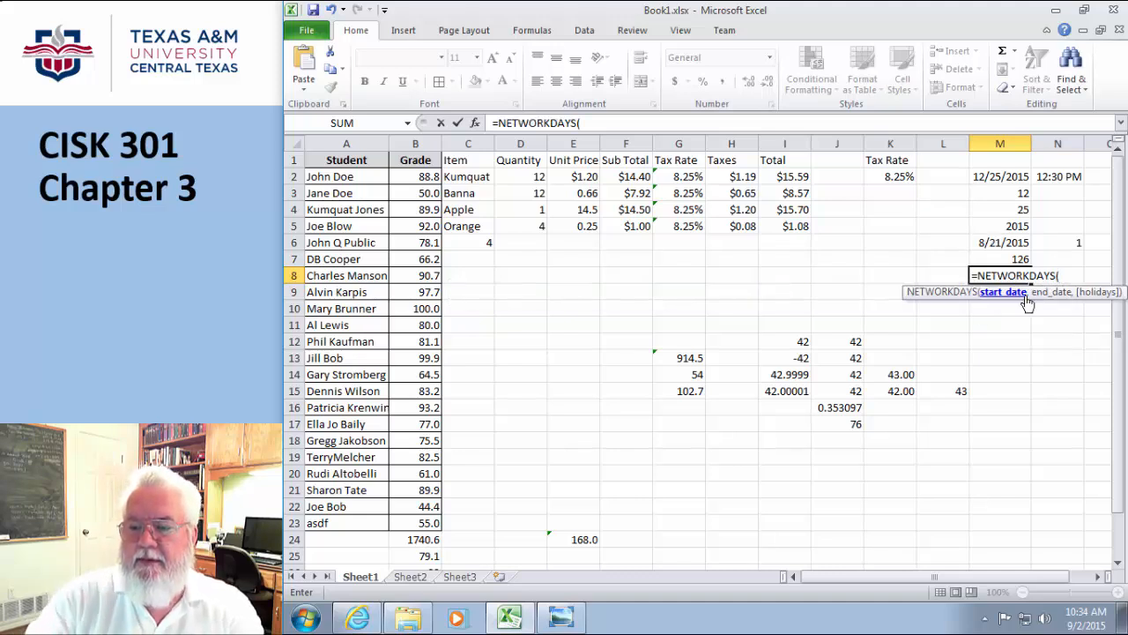
pyautogui.click(999, 176)
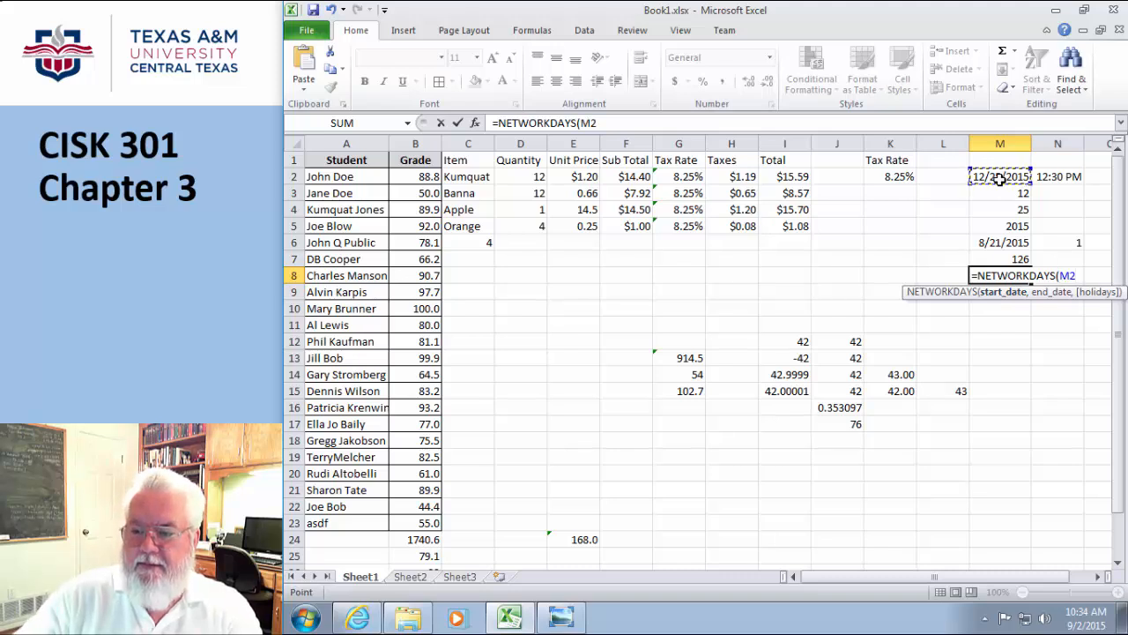
pyautogui.write(',')
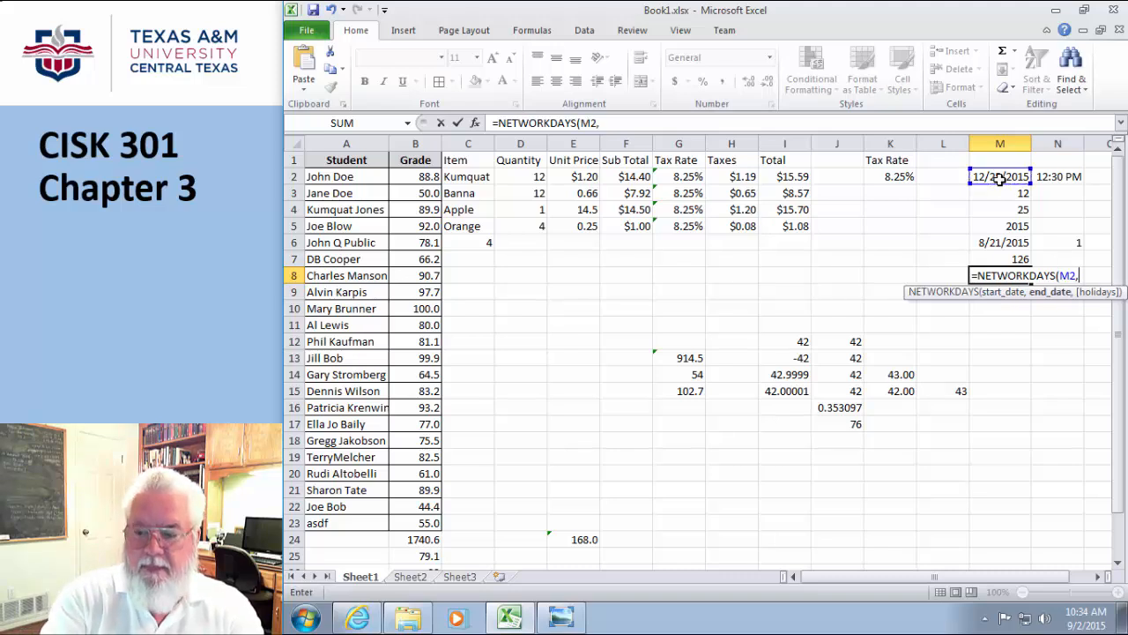
pyautogui.click(999, 245)
pyautogui.write(')')
pyautogui.press('Return')
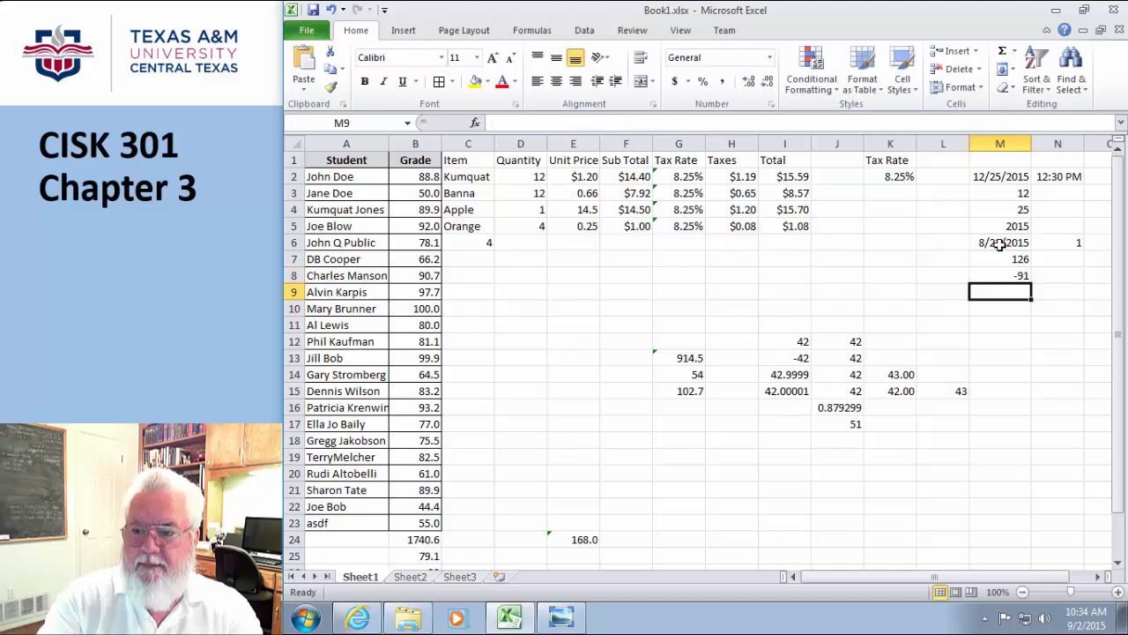